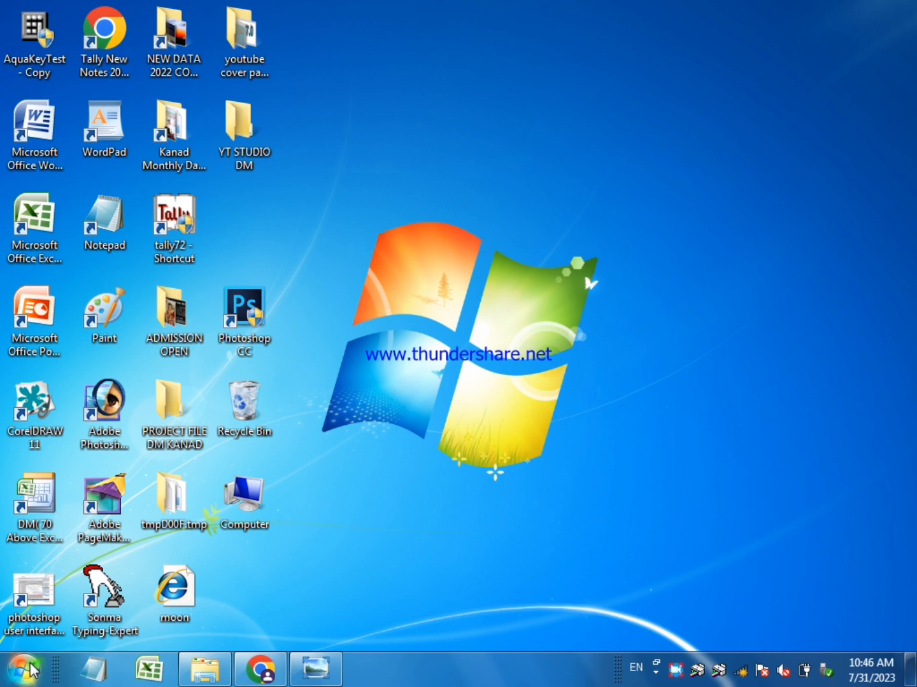
pyautogui.rightClick(521, 180)
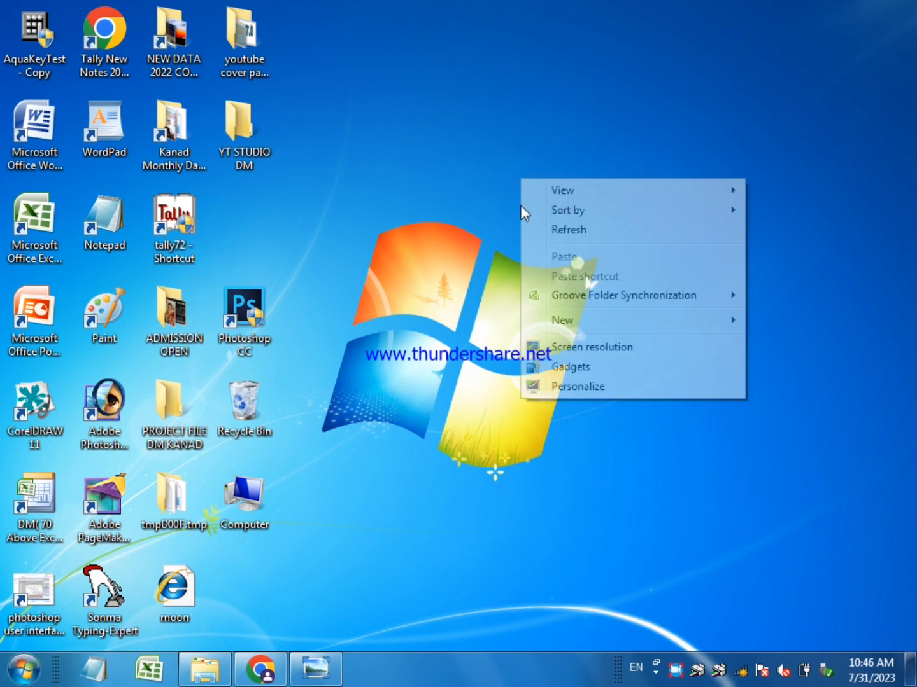
pyautogui.click(571, 231)
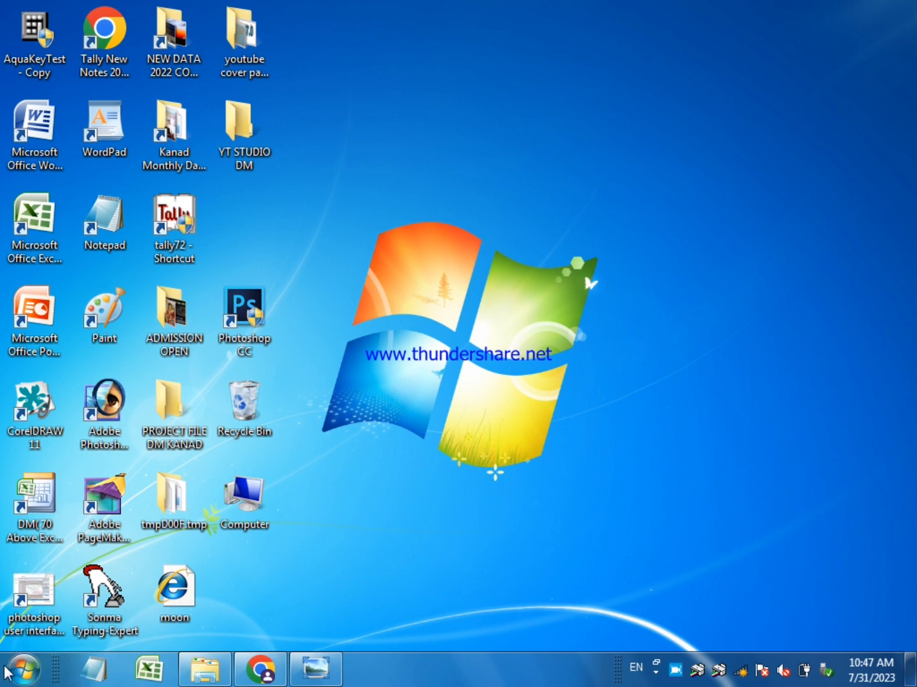
# Step: Launch Adobe PageMaker 7.0 from the installed Adobe programs and dismiss the plug-in error
pyautogui.click(13, 679)
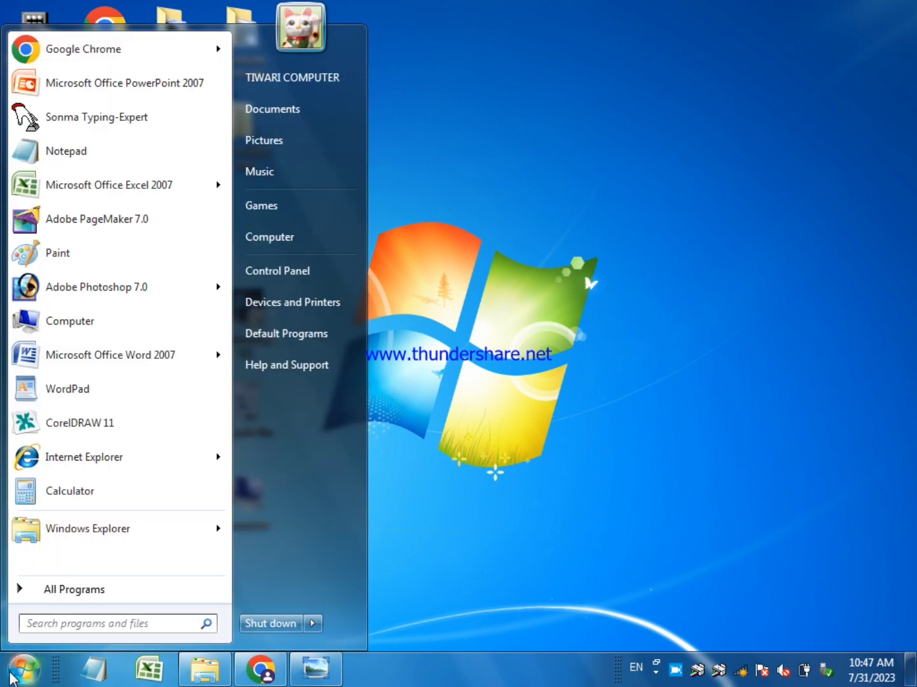
pyautogui.click(107, 599)
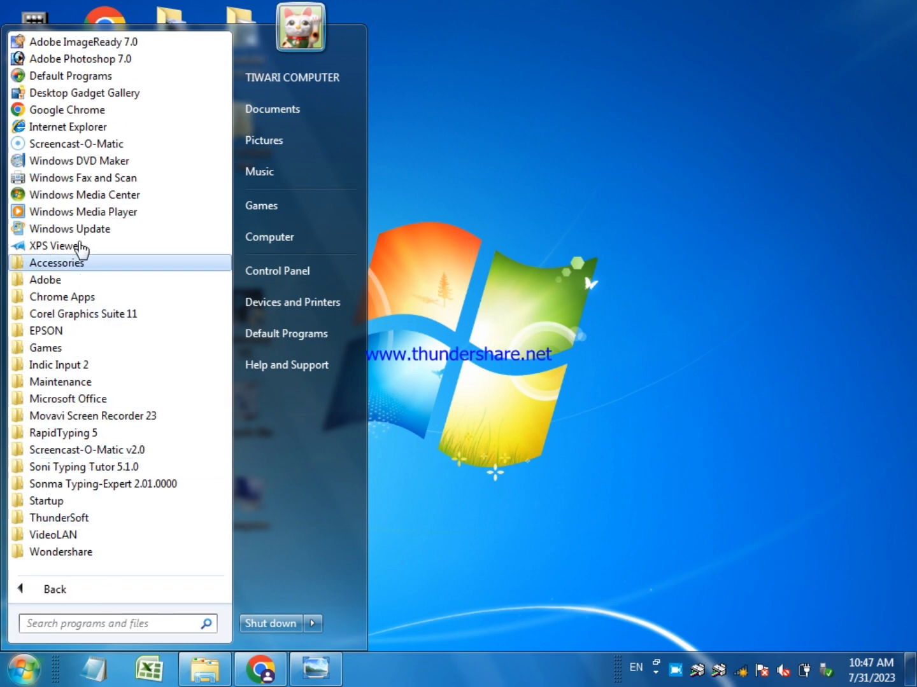
pyautogui.click(75, 281)
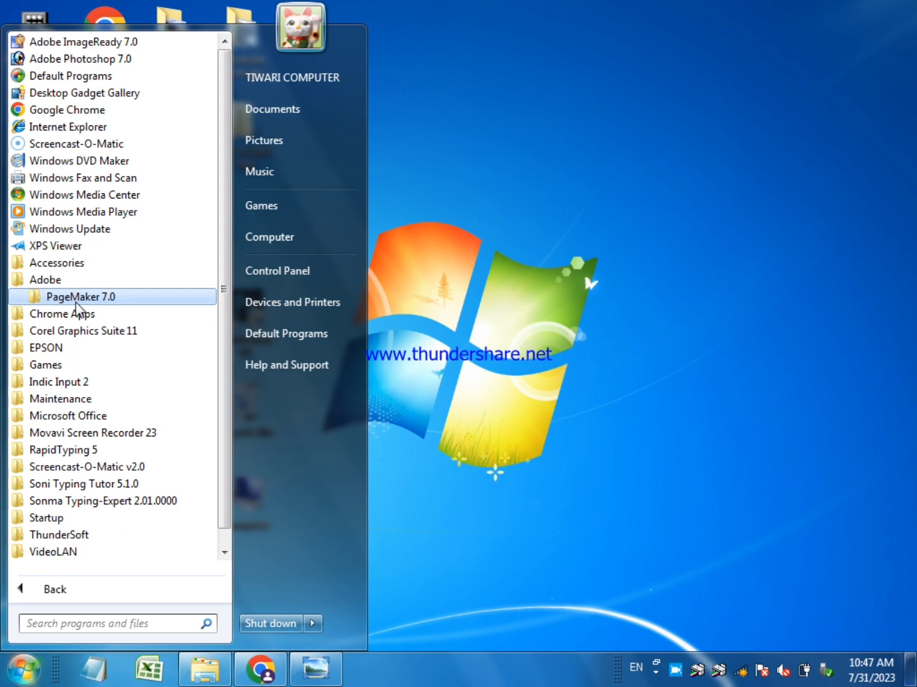
pyautogui.click(77, 303)
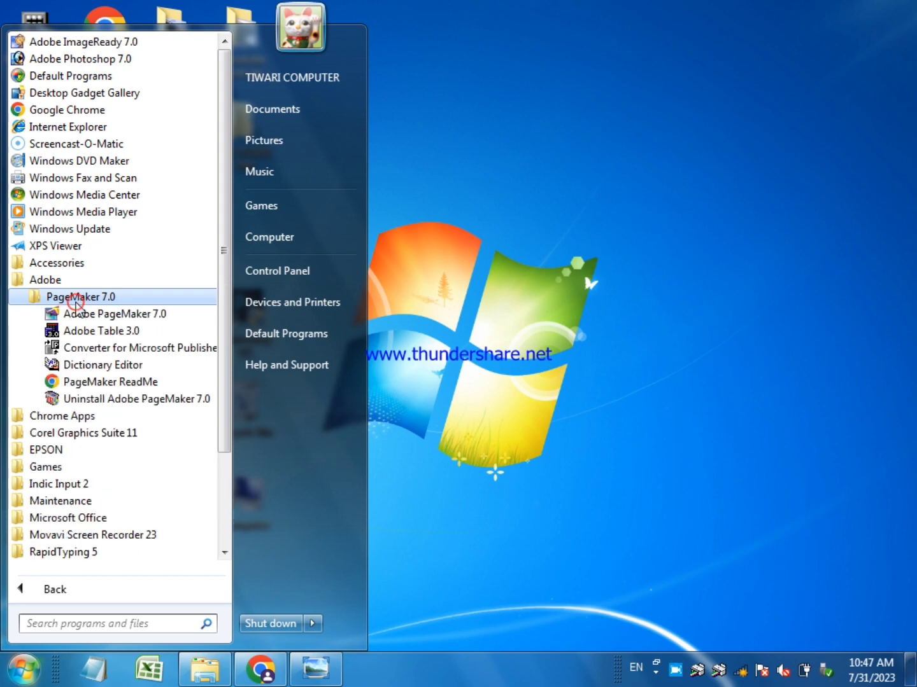
pyautogui.click(175, 314)
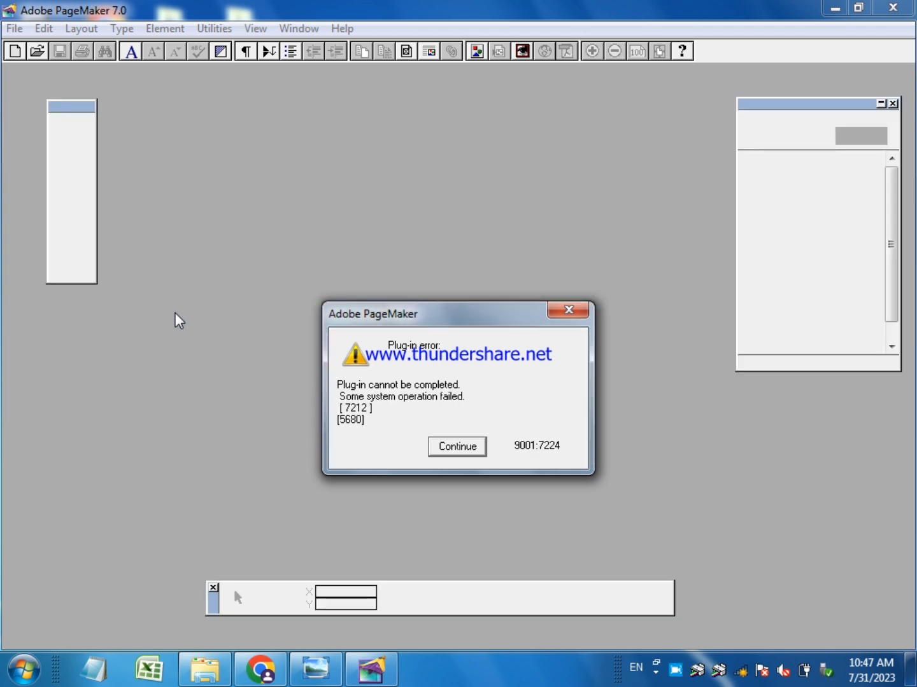
pyautogui.click(456, 447)
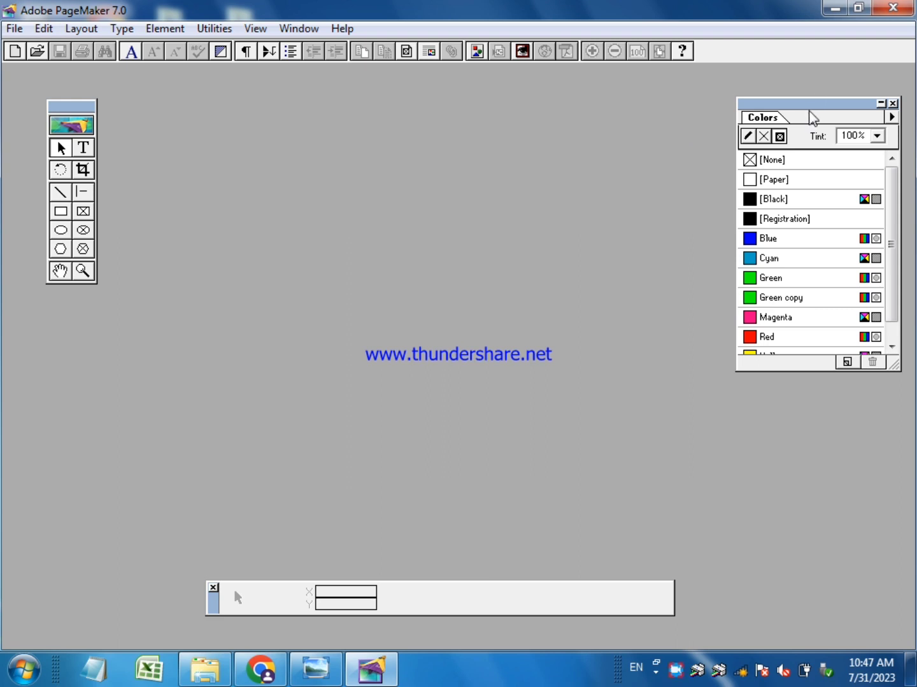
# Step: Shift the toolbox and the Colors palette slightly inward in the workspace
pyautogui.click(829, 106)
pyautogui.moveTo(829, 107); pyautogui.dragTo(829, 108)
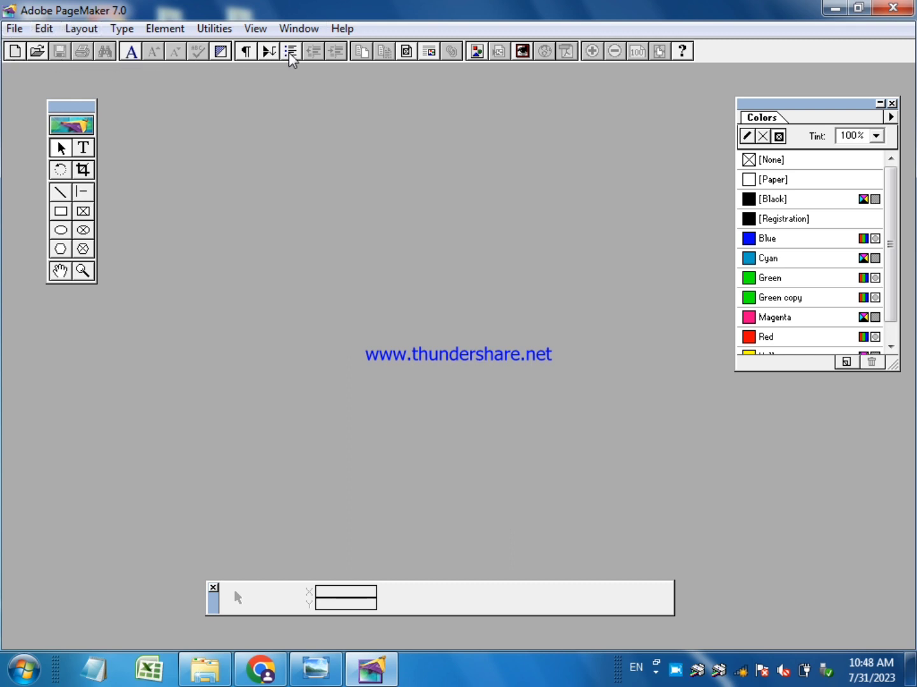
pyautogui.click(58, 104)
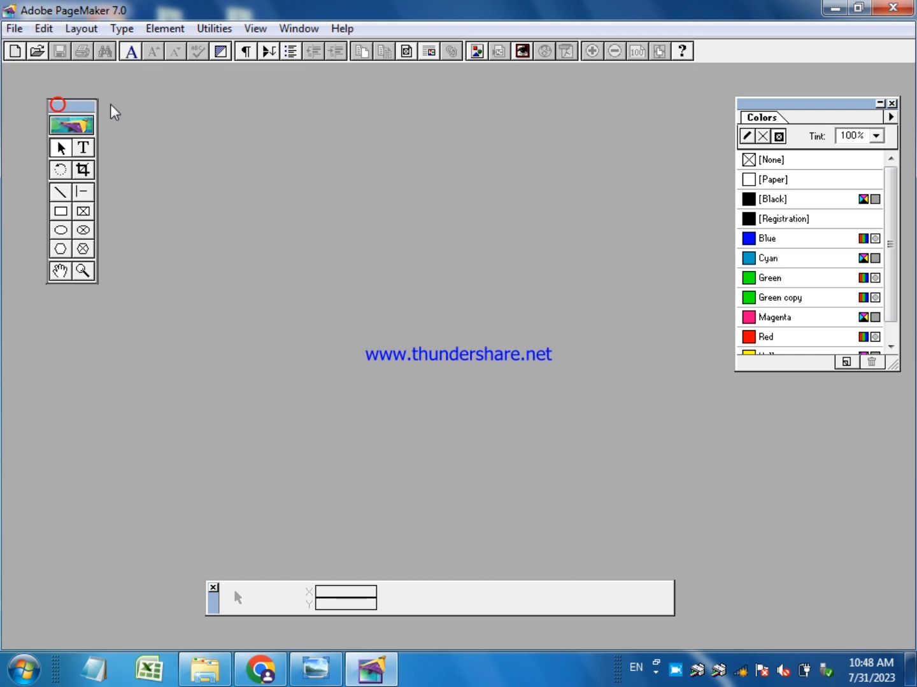
pyautogui.click(848, 99)
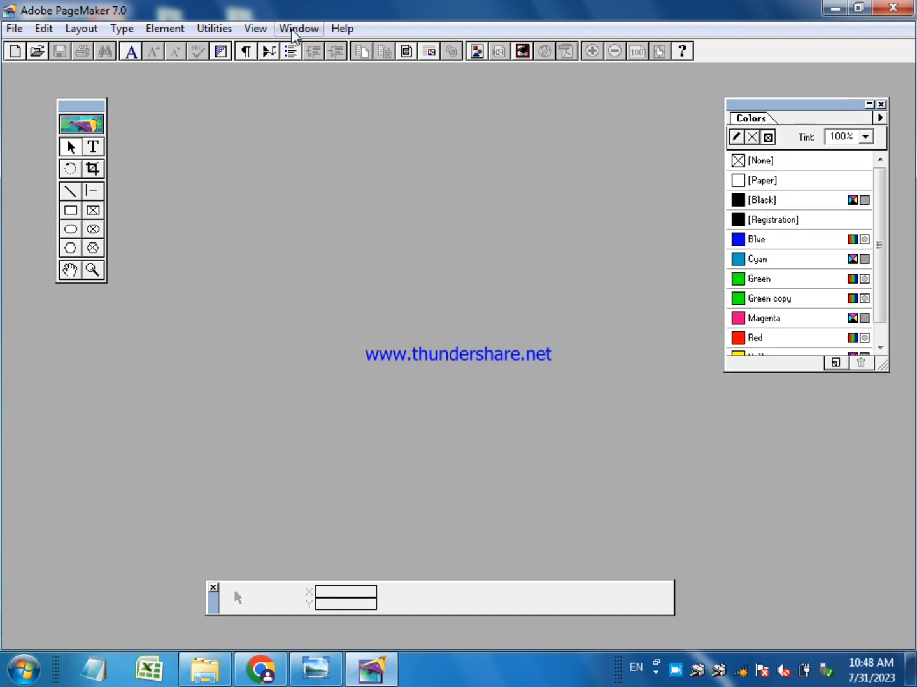
pyautogui.click(295, 31)
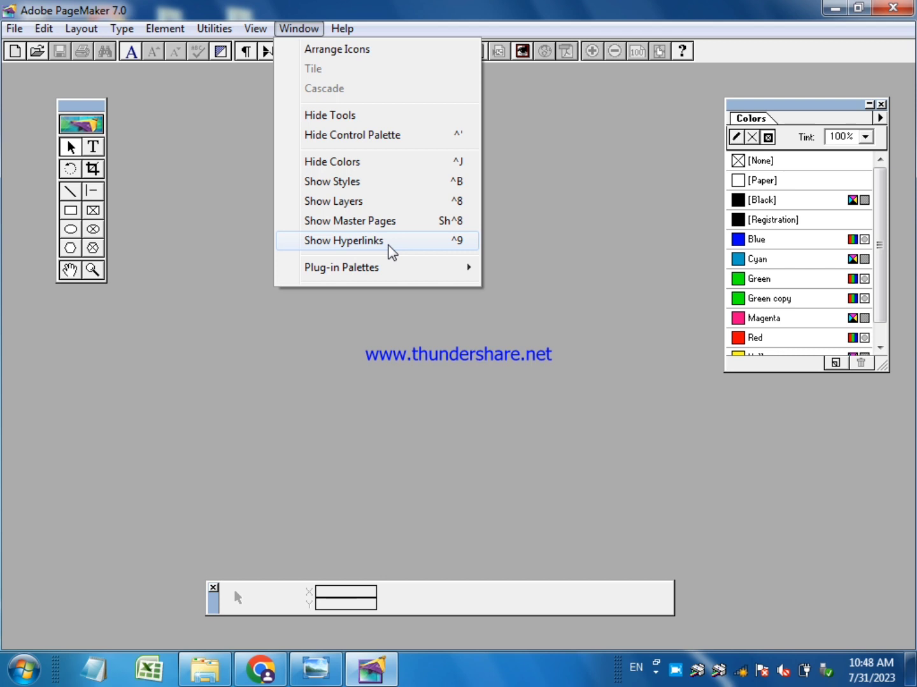
pyautogui.moveTo(409, 273)
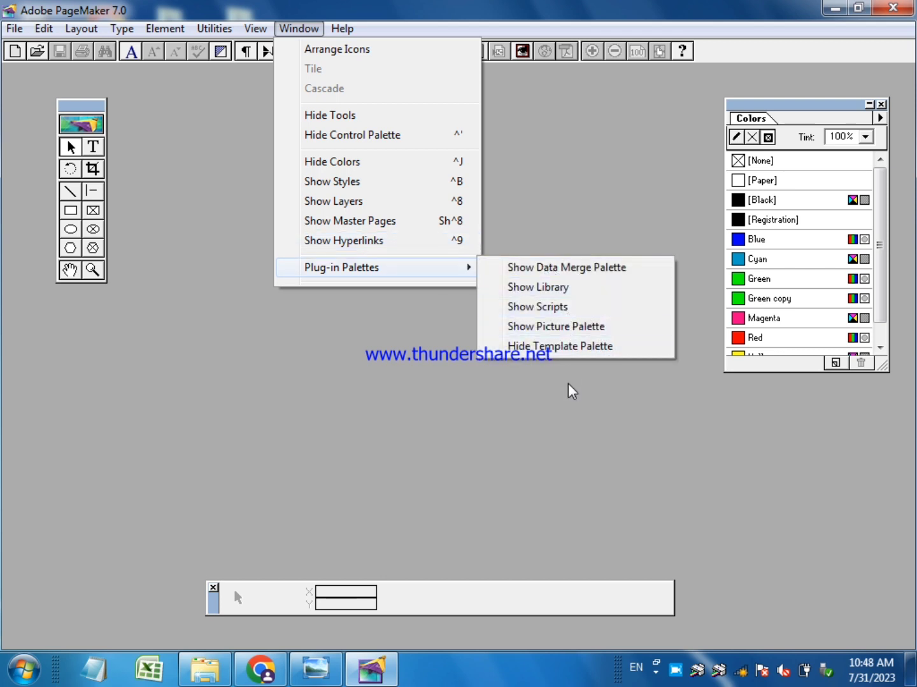
pyautogui.click(571, 399)
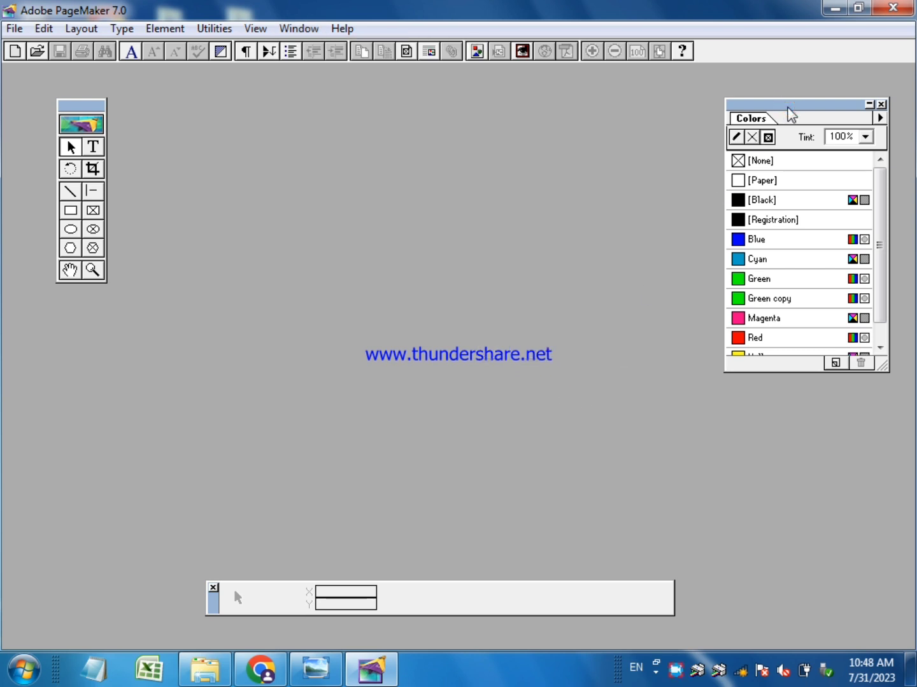
# Step: Change the Windows color scheme to Windows 7 Basic and move the Control palette slightly upward
pyautogui.moveTo(788, 109)
pyautogui.mouseDown()
pyautogui.moveTo(781, 107)
pyautogui.moveTo(789, 108)
pyautogui.mouseUp()
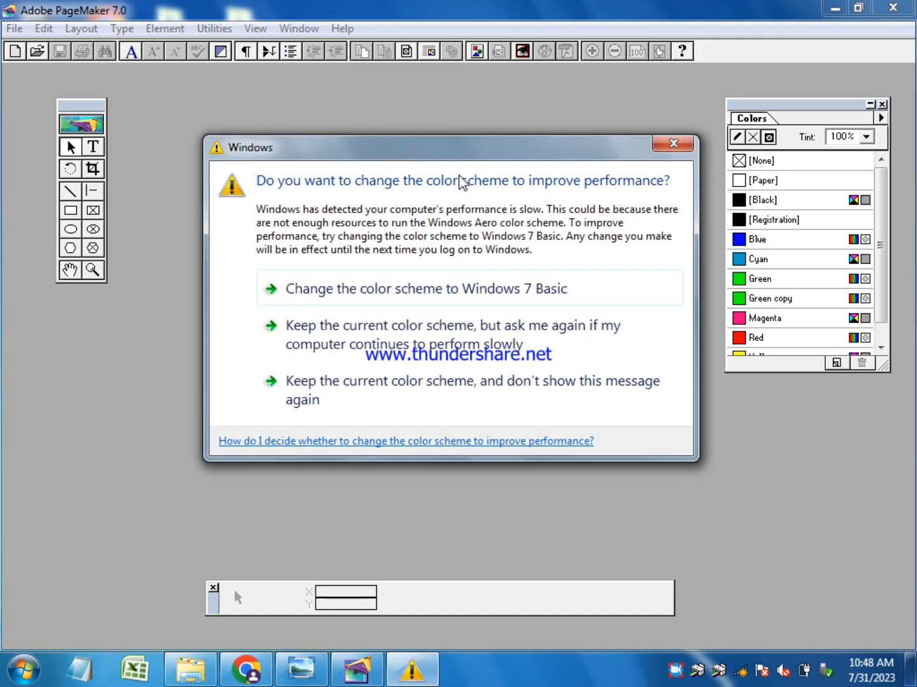
pyautogui.click(392, 288)
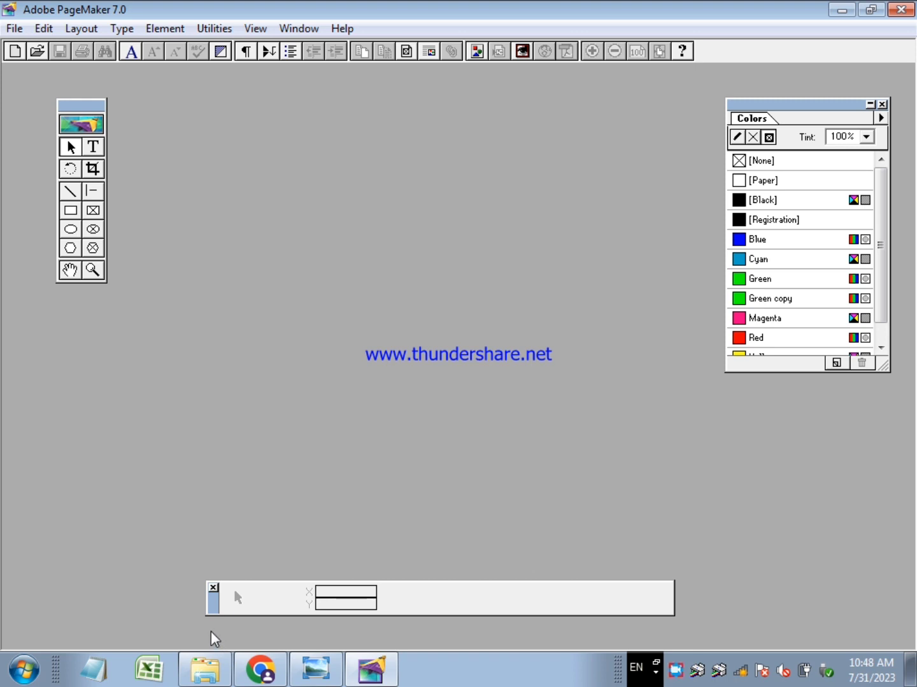
pyautogui.moveTo(213, 603); pyautogui.dragTo(212, 590)
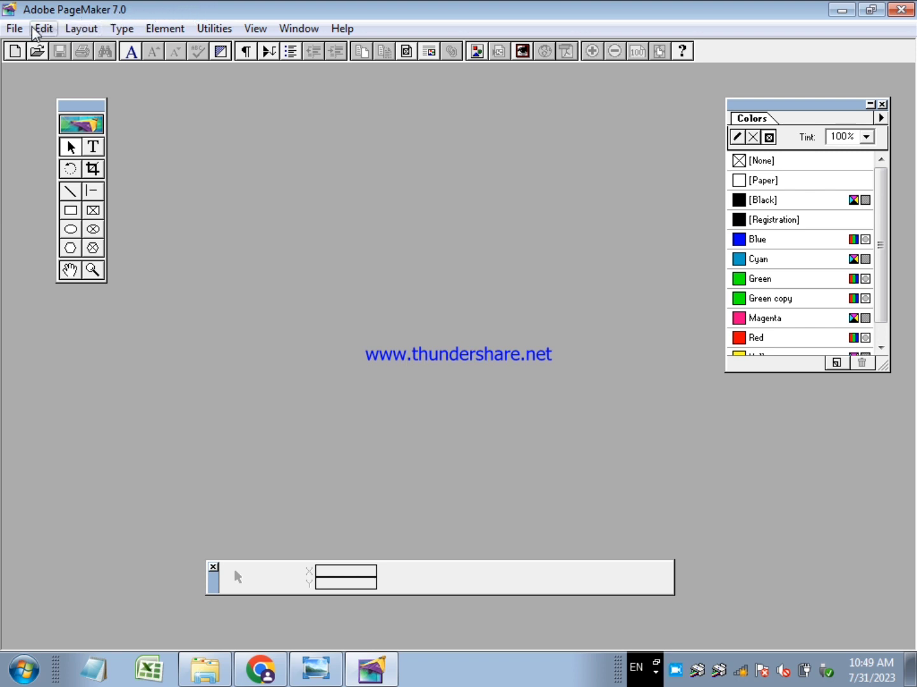
pyautogui.click(14, 29)
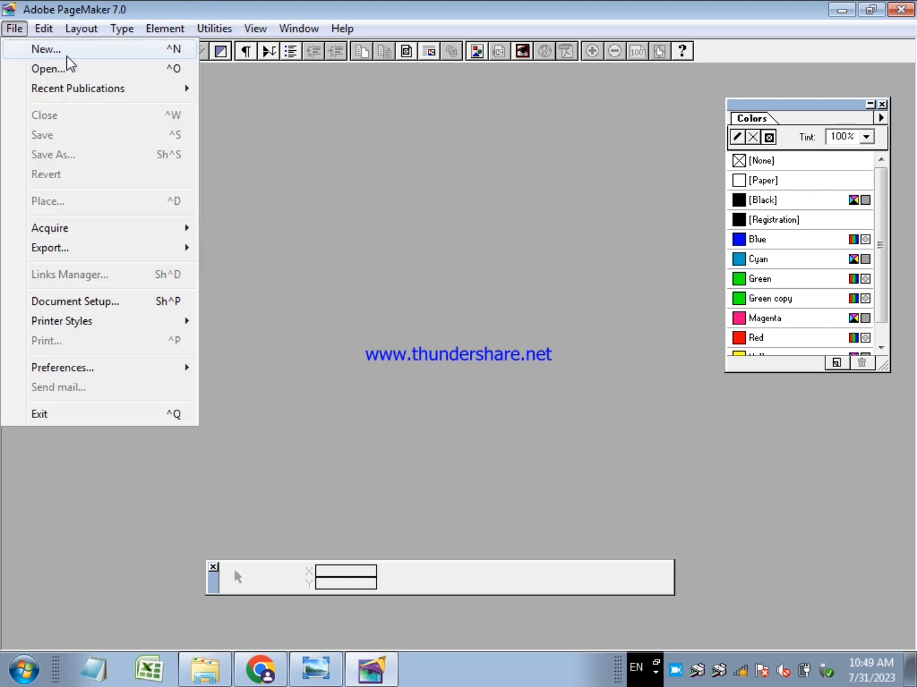
pyautogui.click(68, 56)
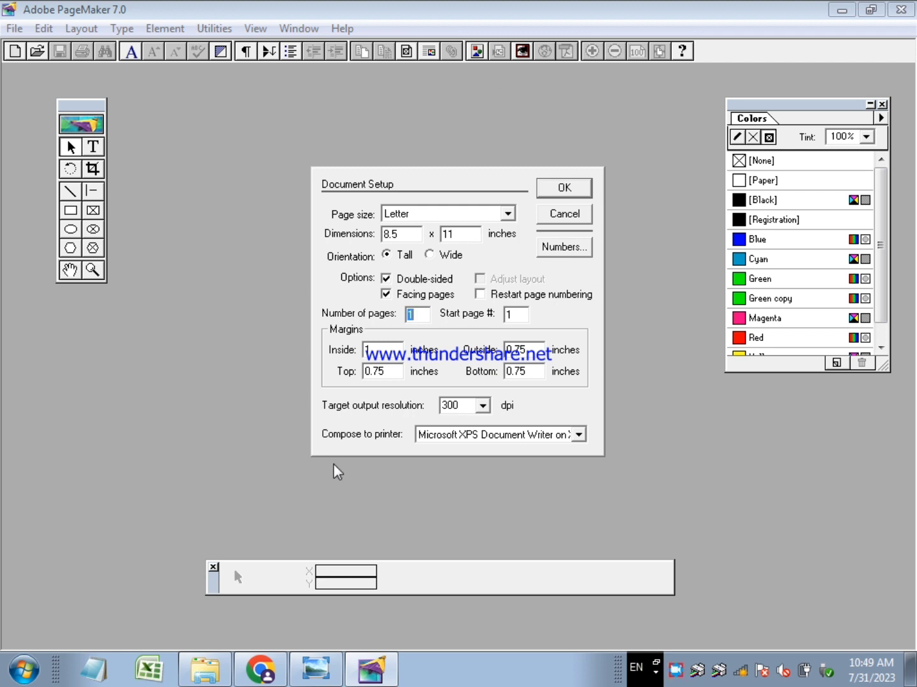
pyautogui.click(586, 216)
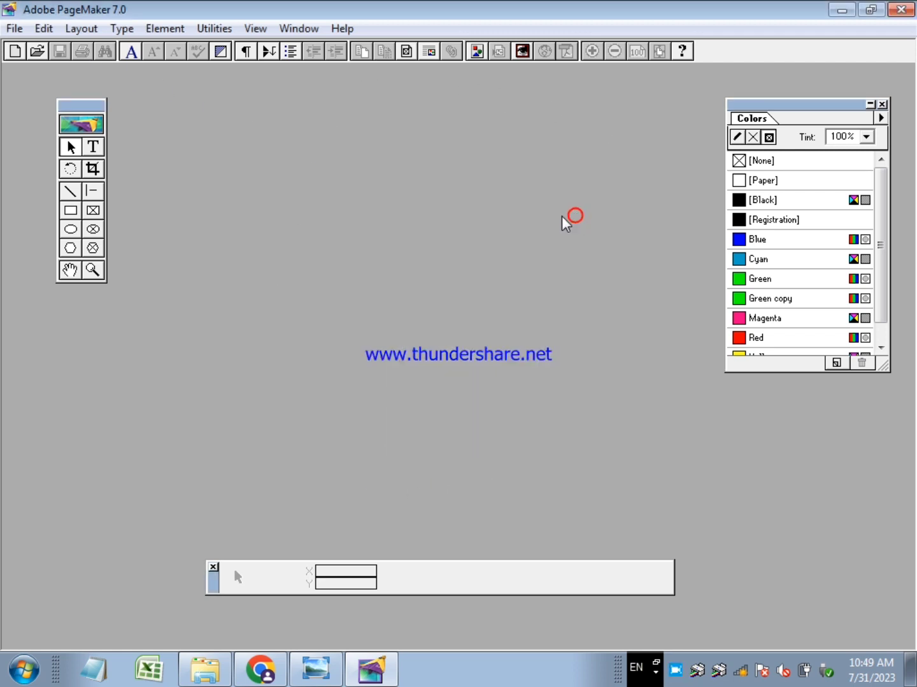
pyautogui.click(8, 27)
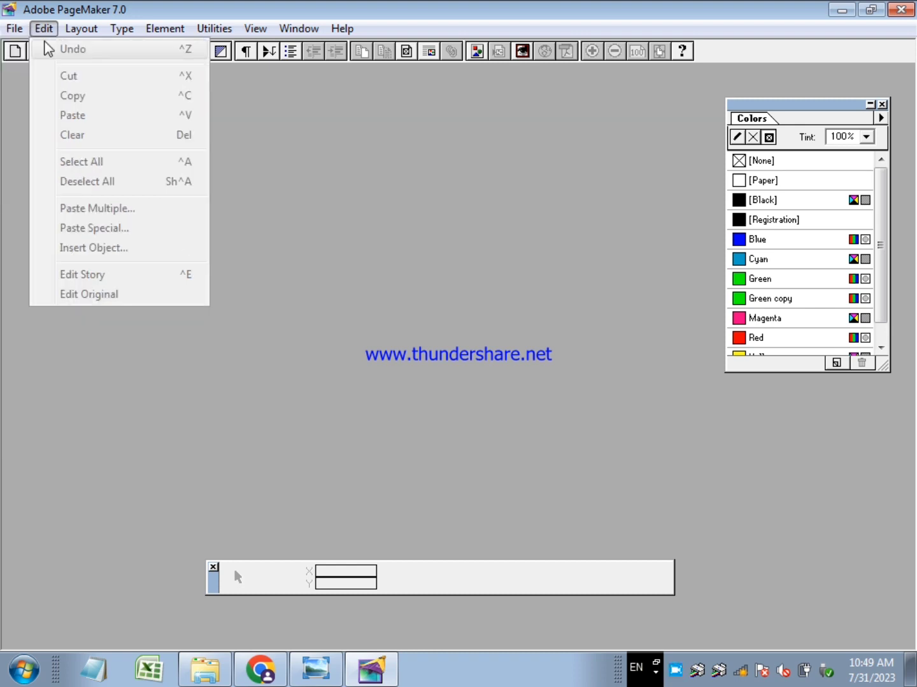
pyautogui.click(14, 29)
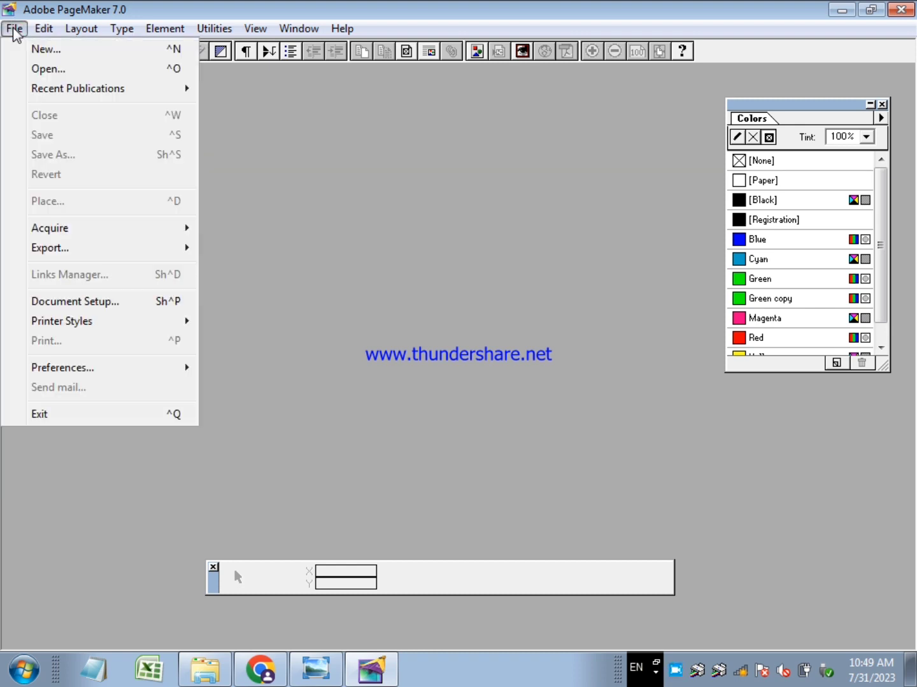
pyautogui.click(141, 48)
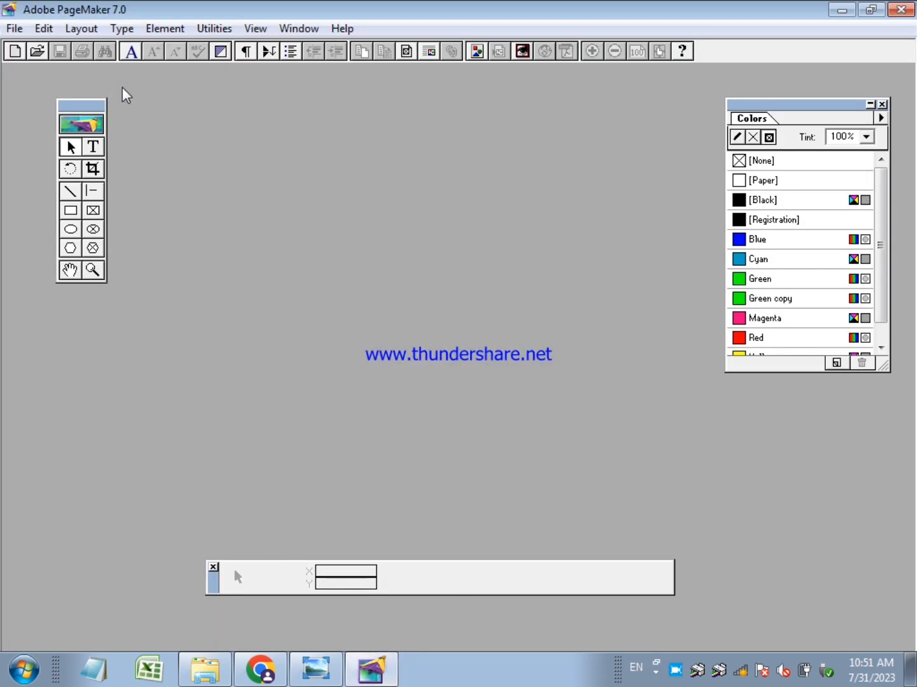
# Step: Start a new publication and set its page size to A4
pyautogui.moveTo(82, 106); pyautogui.dragTo(87, 105)
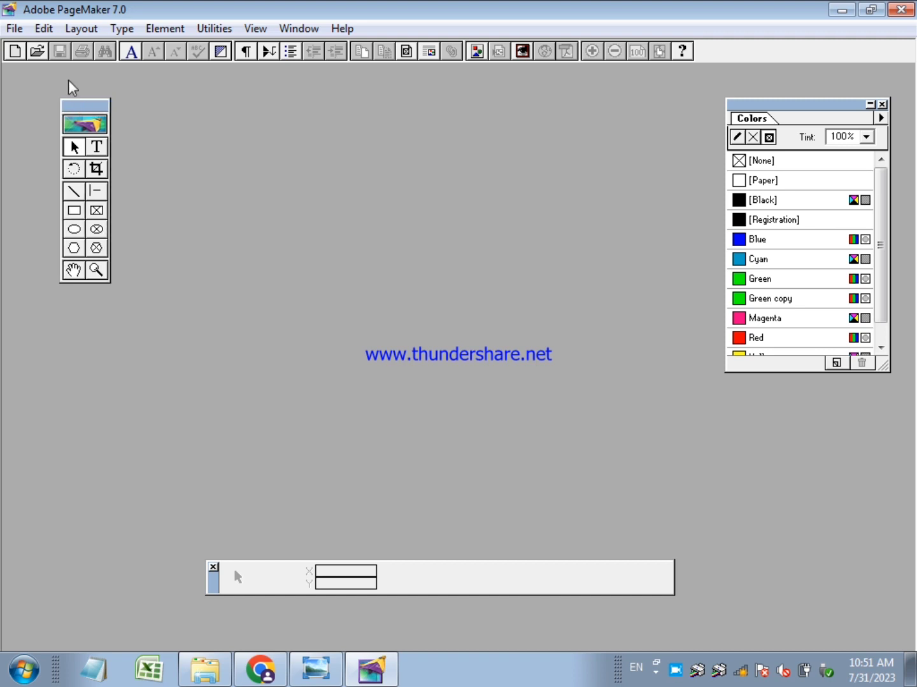
pyautogui.click(14, 29)
pyautogui.click(49, 51)
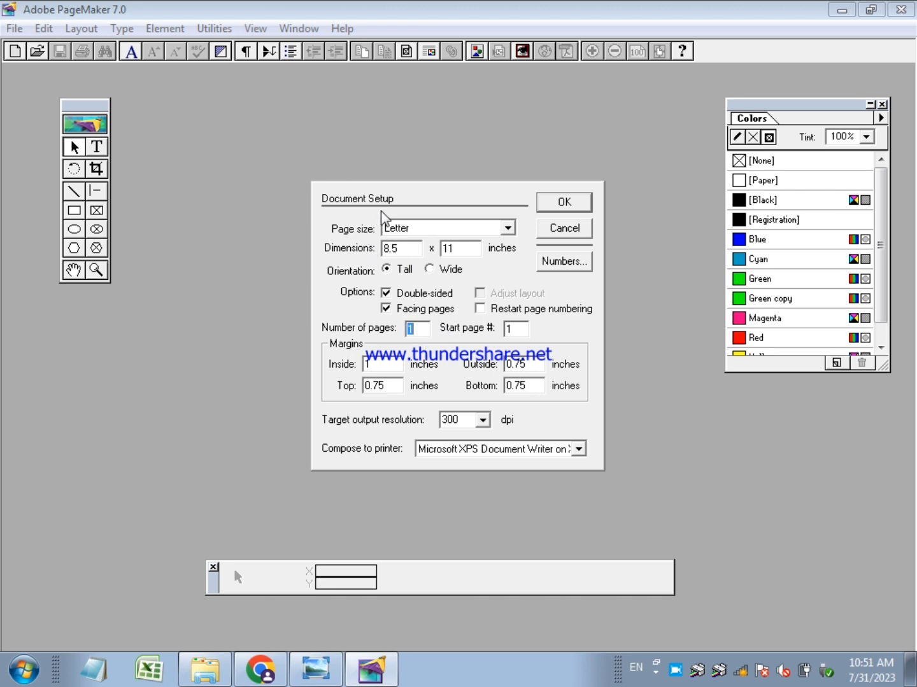
pyautogui.click(439, 230)
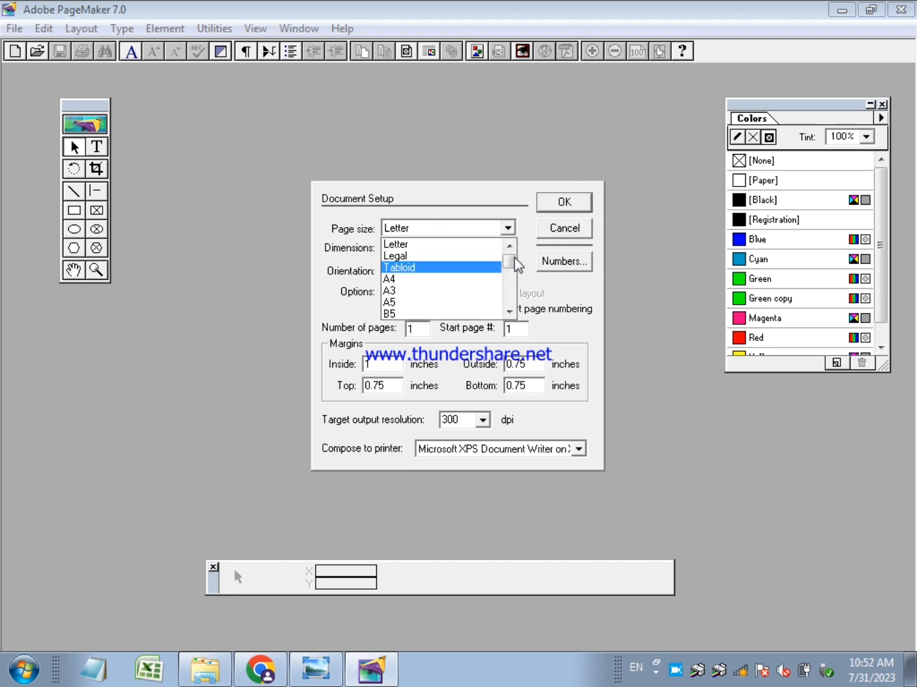
pyautogui.moveTo(513, 262)
pyautogui.mouseDown()
pyautogui.moveTo(512, 303)
pyautogui.moveTo(512, 256)
pyautogui.mouseUp()
pyautogui.click(425, 281)
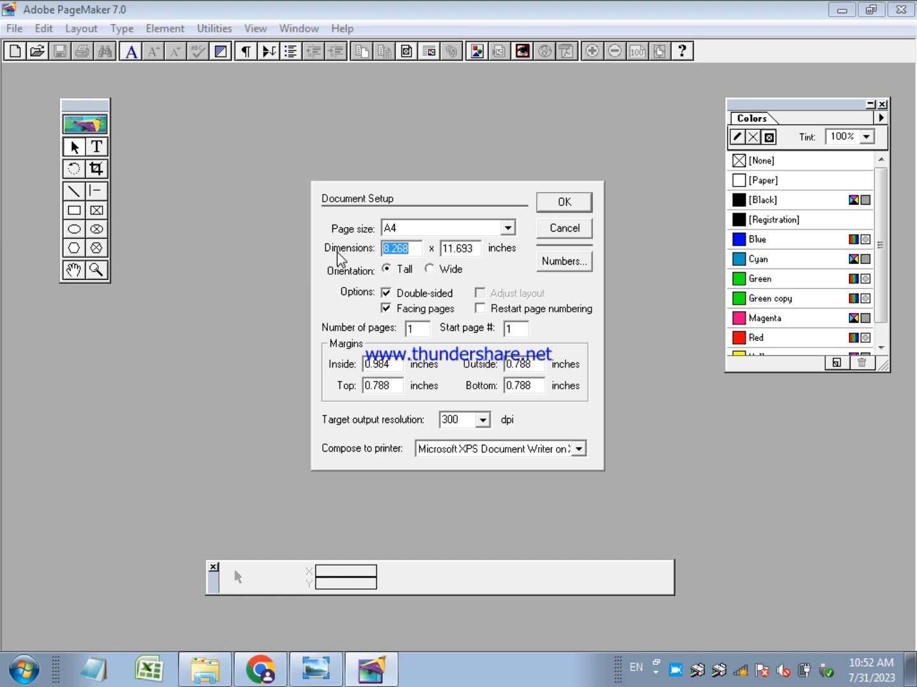
# Step: Keep the Tall orientation, turn off double-sided pages, and create the publication
pyautogui.click(431, 271)
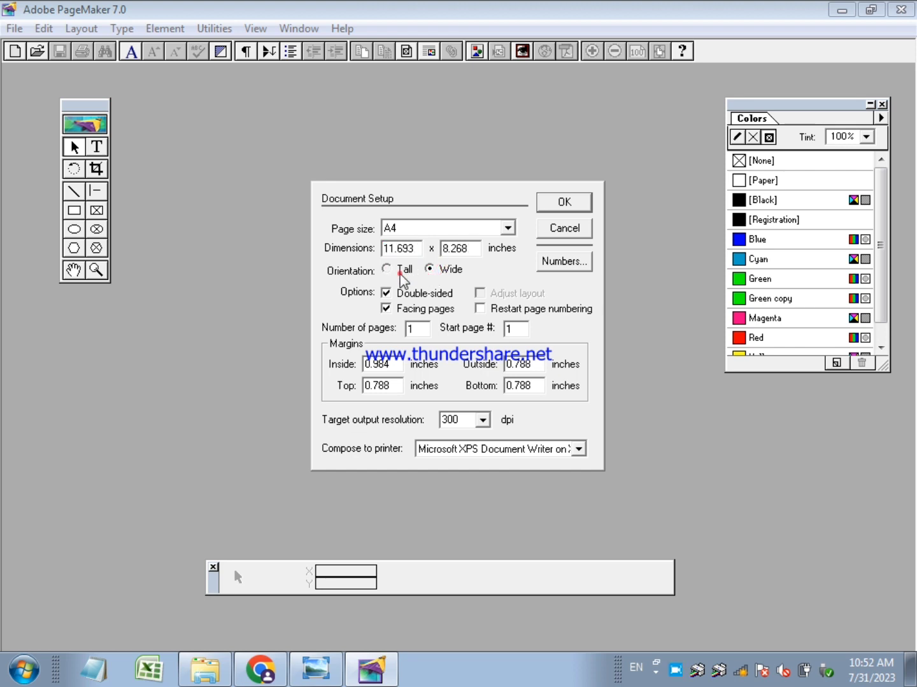
pyautogui.click(401, 273)
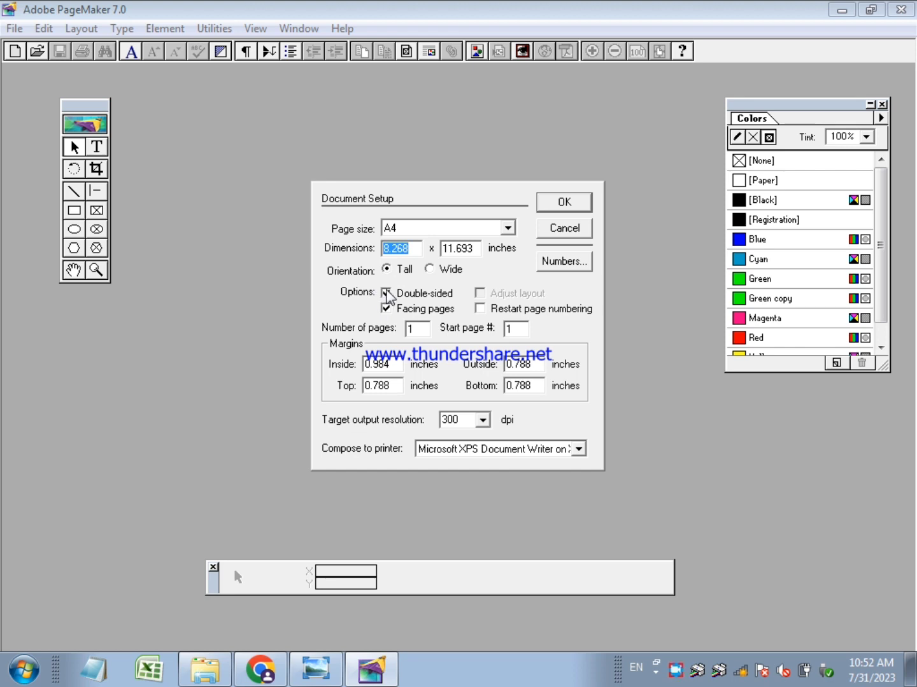
pyautogui.click(386, 293)
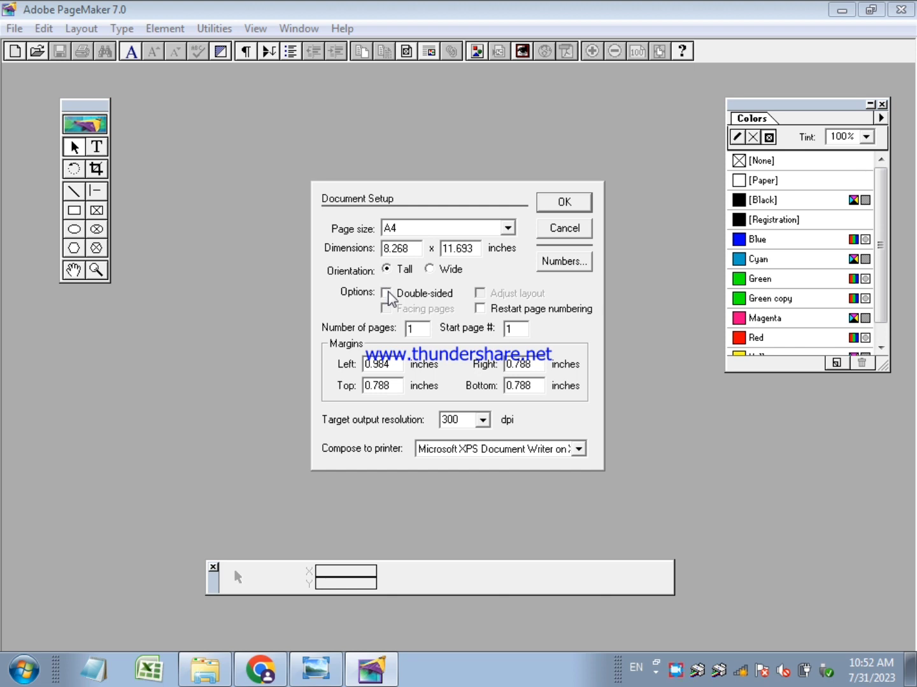
pyautogui.click(385, 294)
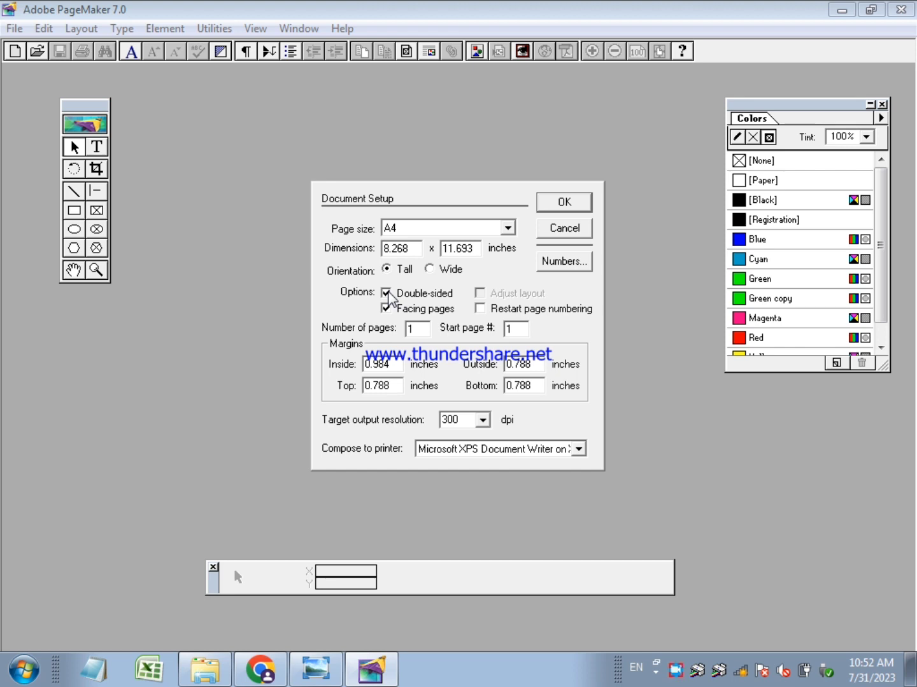
pyautogui.click(387, 294)
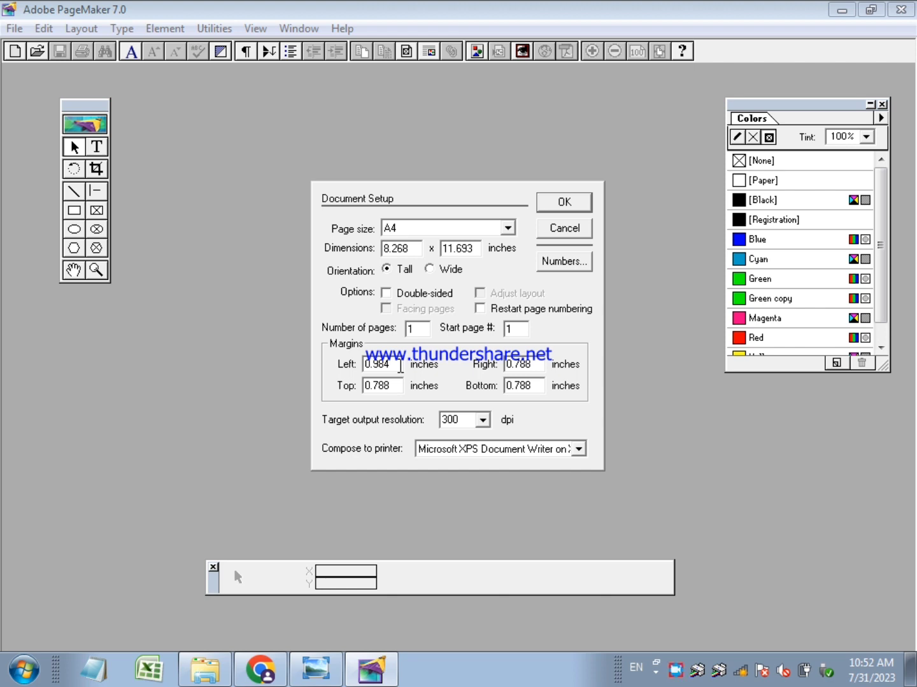
pyautogui.click(548, 204)
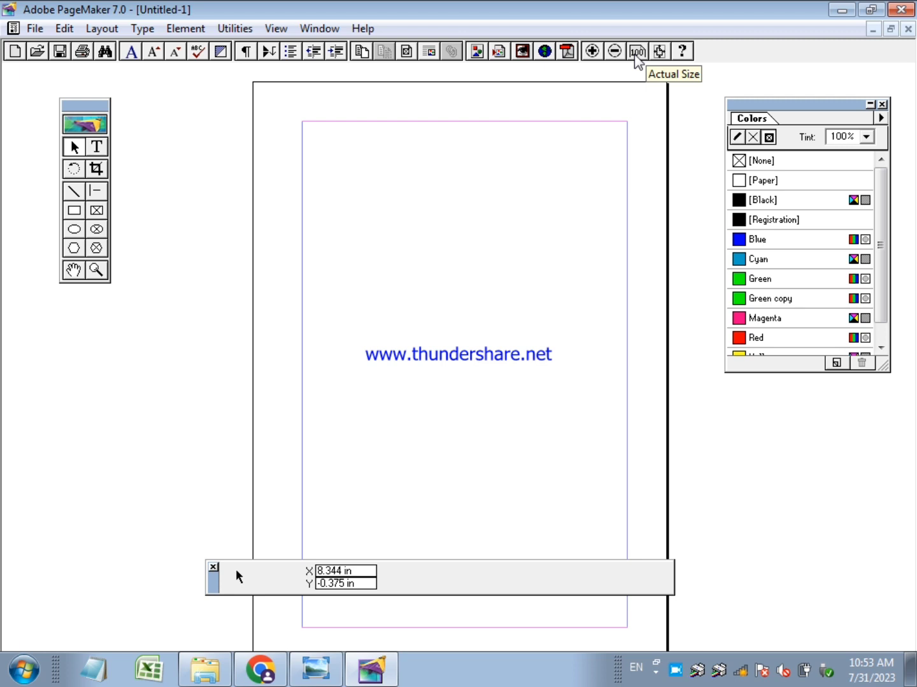
# Step: Display the new page at actual size and bring its upper edge into view with the Hand tool
pyautogui.click(637, 51)
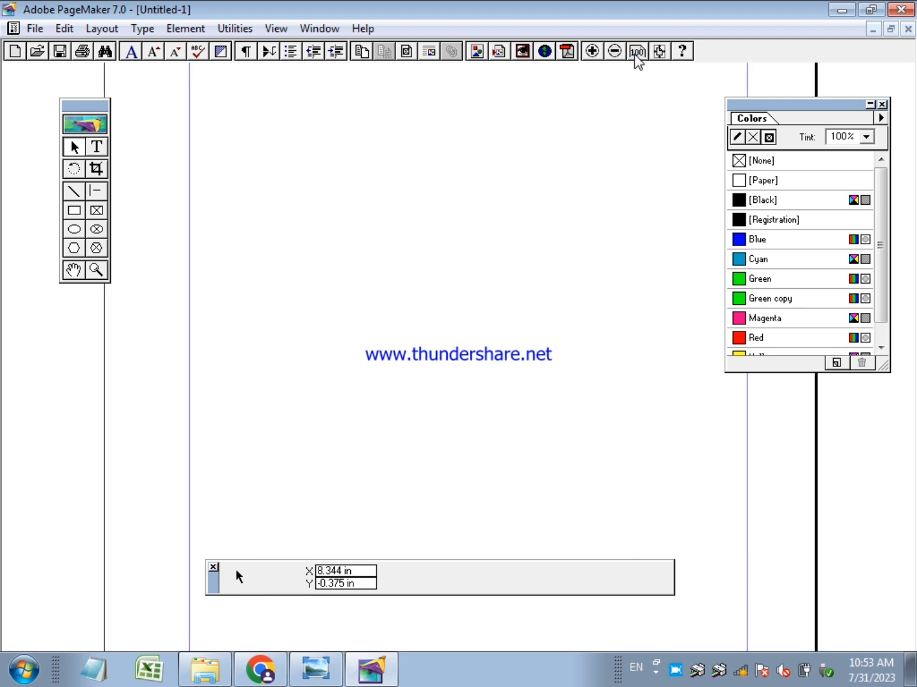
pyautogui.click(73, 270)
pyautogui.moveTo(507, 105); pyautogui.dragTo(505, 232)
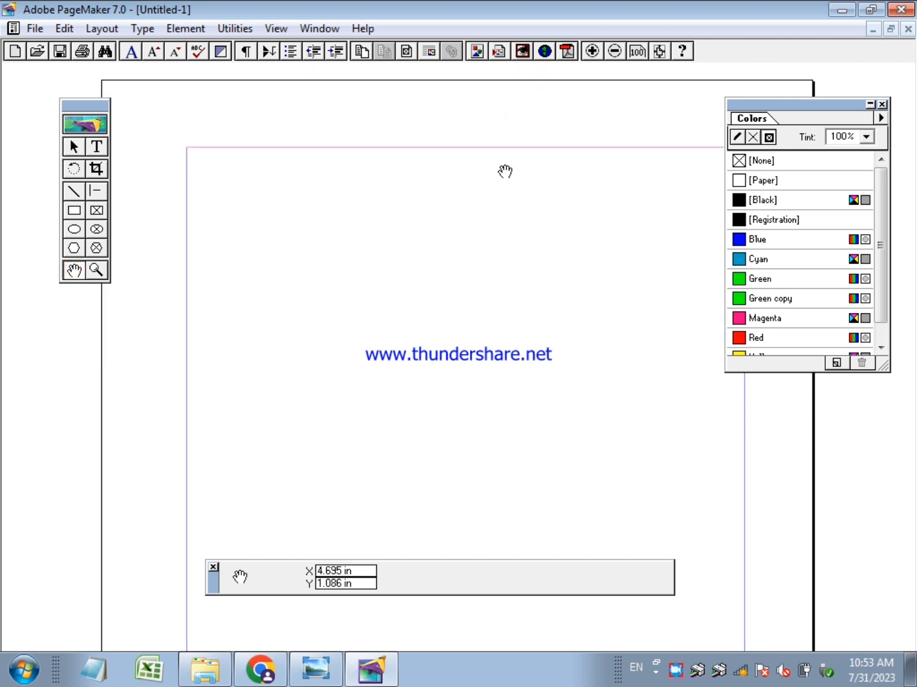
# Step: Shift the page view with the Hand tool, then slightly reposition the toolbox, the Colors palette and the Control palette
pyautogui.moveTo(506, 172); pyautogui.dragTo(471, 165)
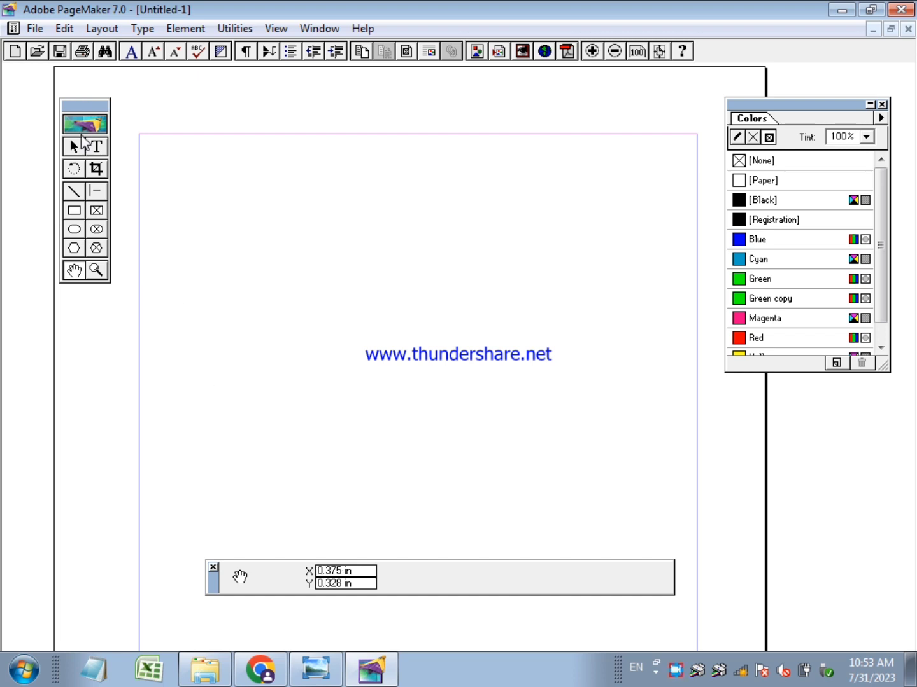
pyautogui.moveTo(81, 108); pyautogui.dragTo(79, 106)
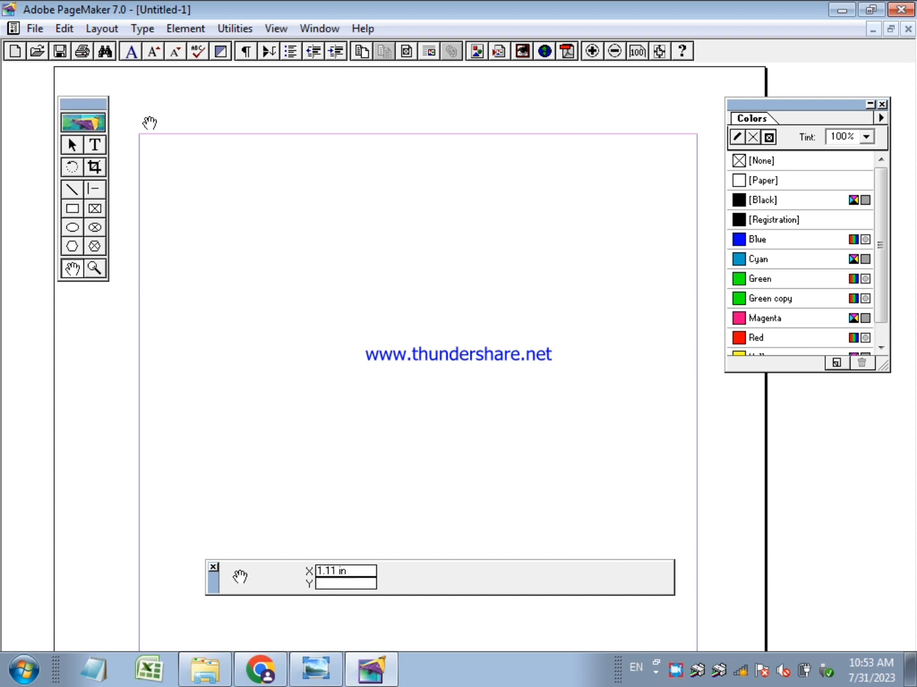
pyautogui.moveTo(813, 108); pyautogui.dragTo(815, 101)
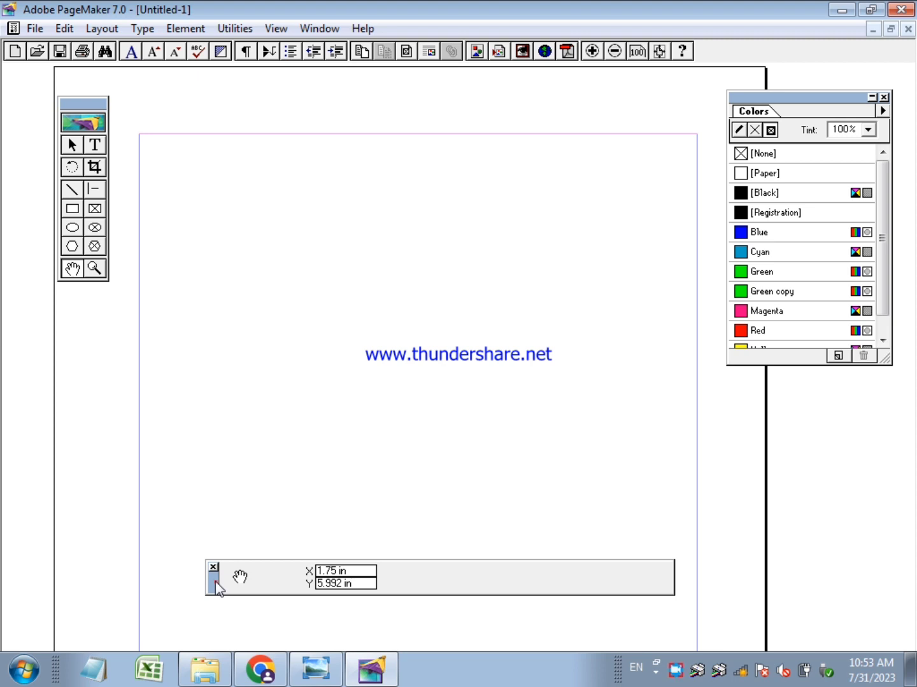
pyautogui.moveTo(216, 583); pyautogui.dragTo(212, 582)
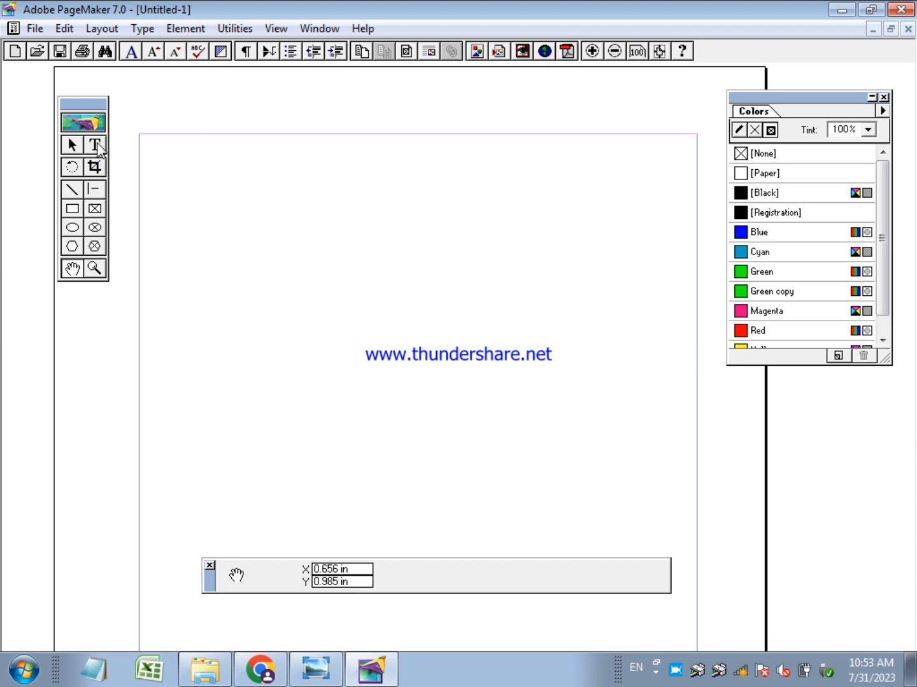
# Step: Activate the Text tool and set the default font to Kruti Dev 010
pyautogui.click(96, 147)
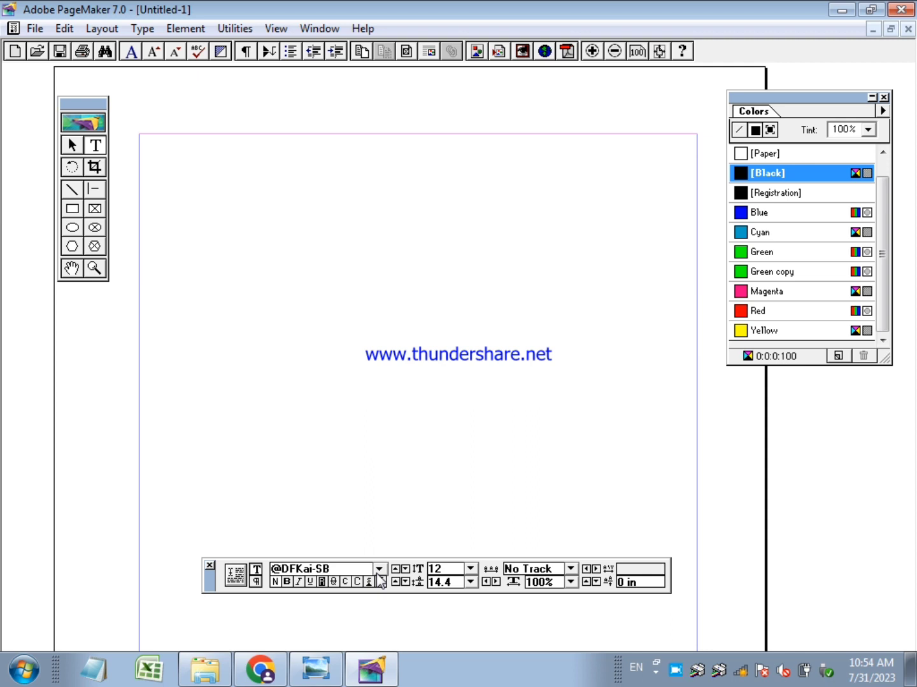
pyautogui.moveTo(355, 568); pyautogui.dragTo(280, 568)
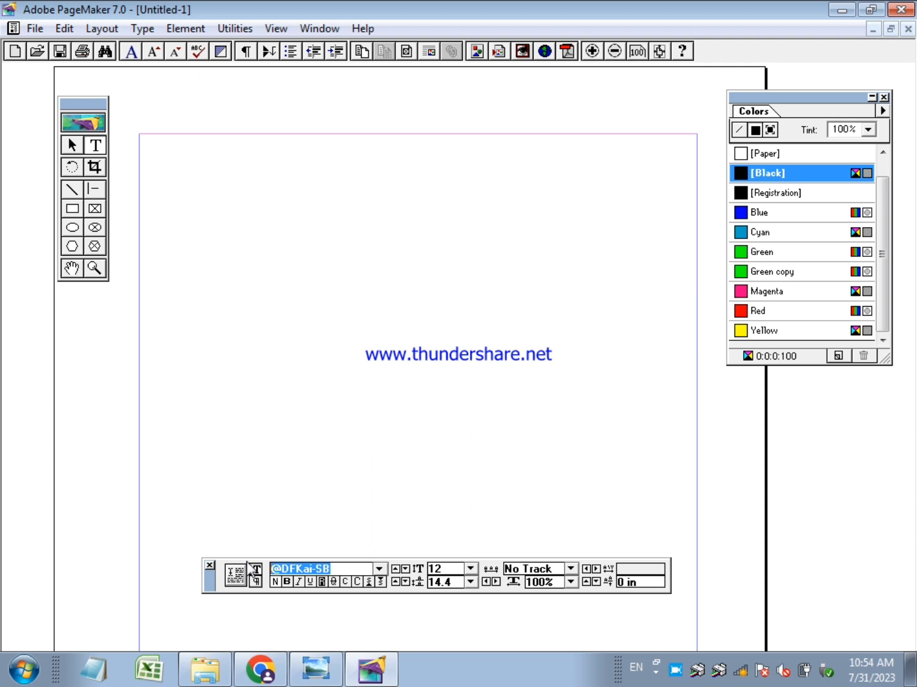
pyautogui.press('BackSpace')
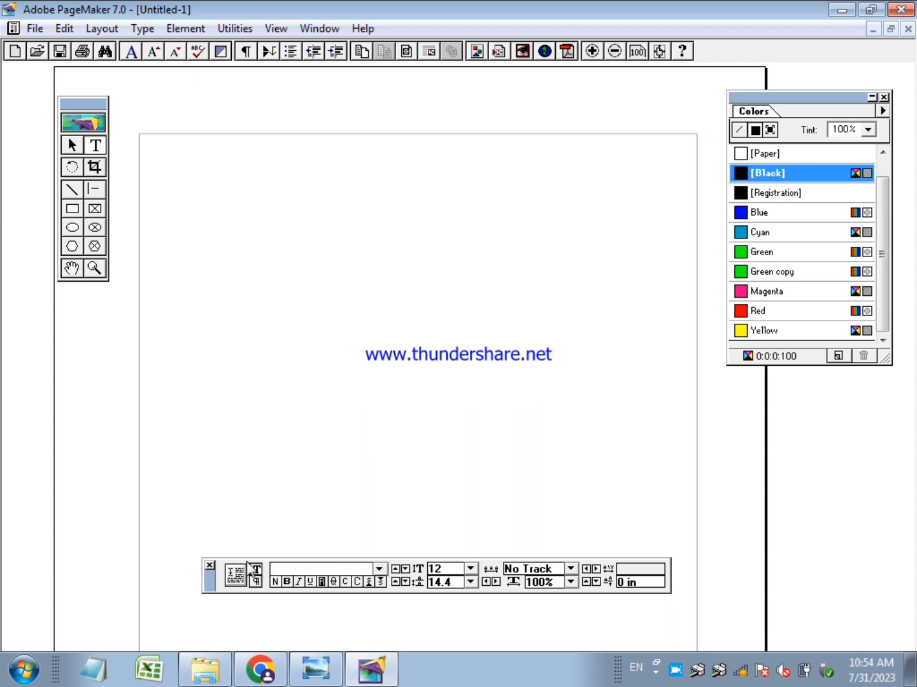
pyautogui.write('Kruti Dev 010')
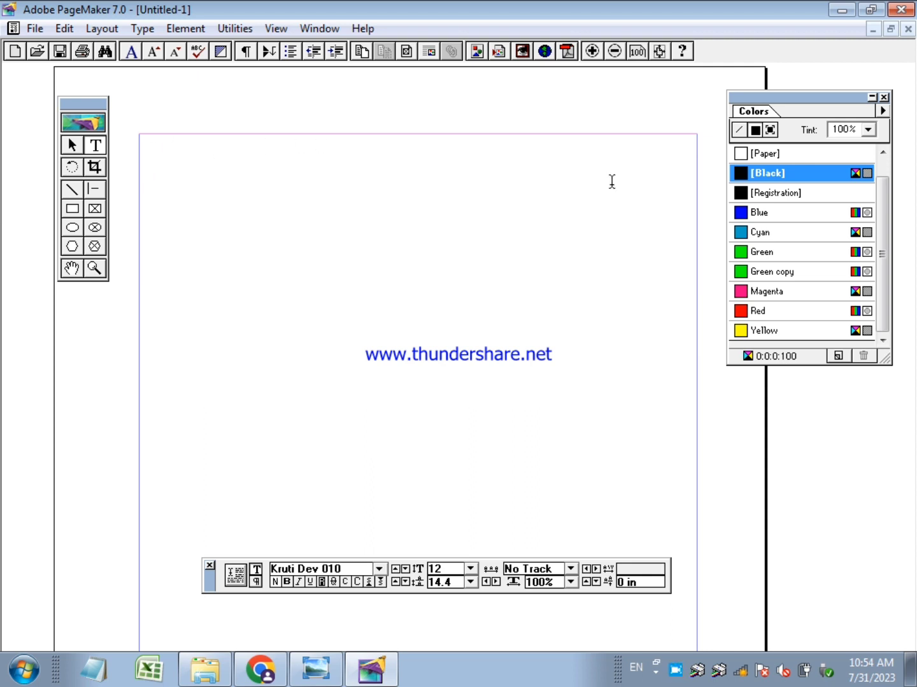
# Step: Enter the Hindi heading "।। श्री गणेशाय नमः।।" at the left margin near the page's upper edge
pyautogui.click(143, 156)
pyautogui.write('kJh')
pyautogui.write(".ks'kk; u")
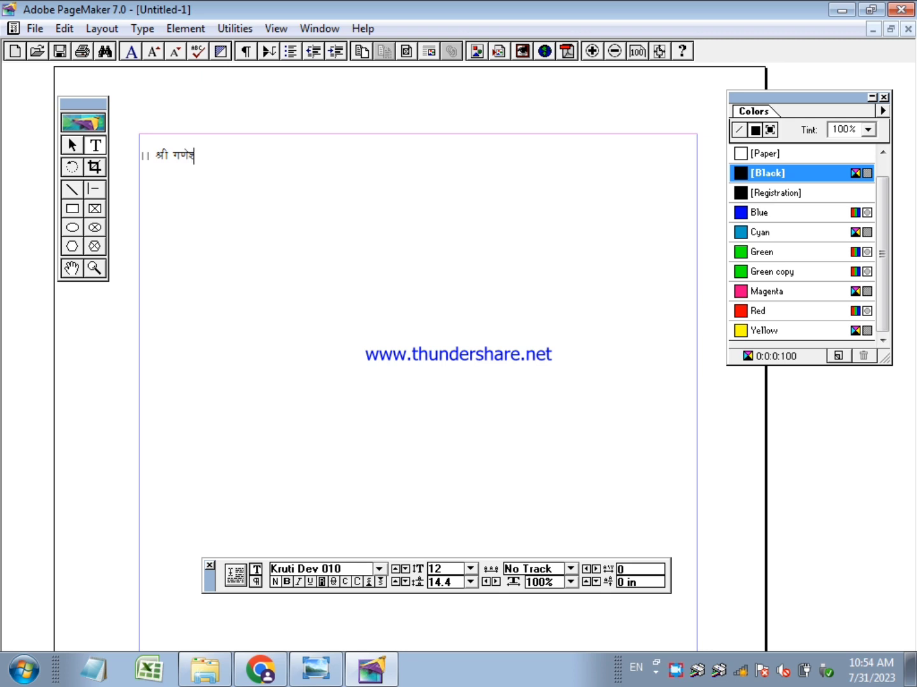
pyautogui.write('e%AA')
pyautogui.hotkey('ctrl', 'a')
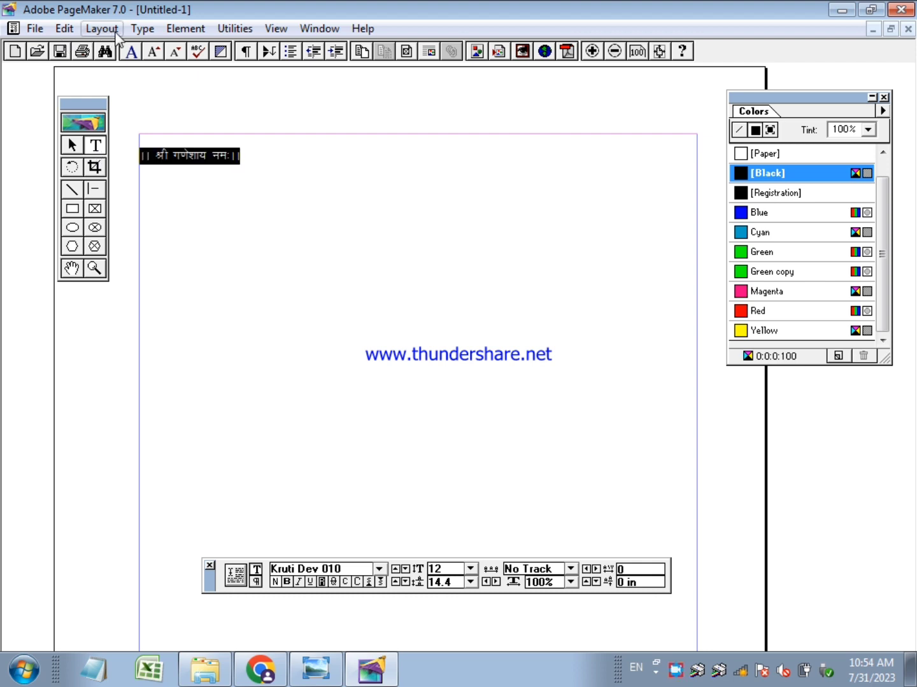
pyautogui.click(142, 28)
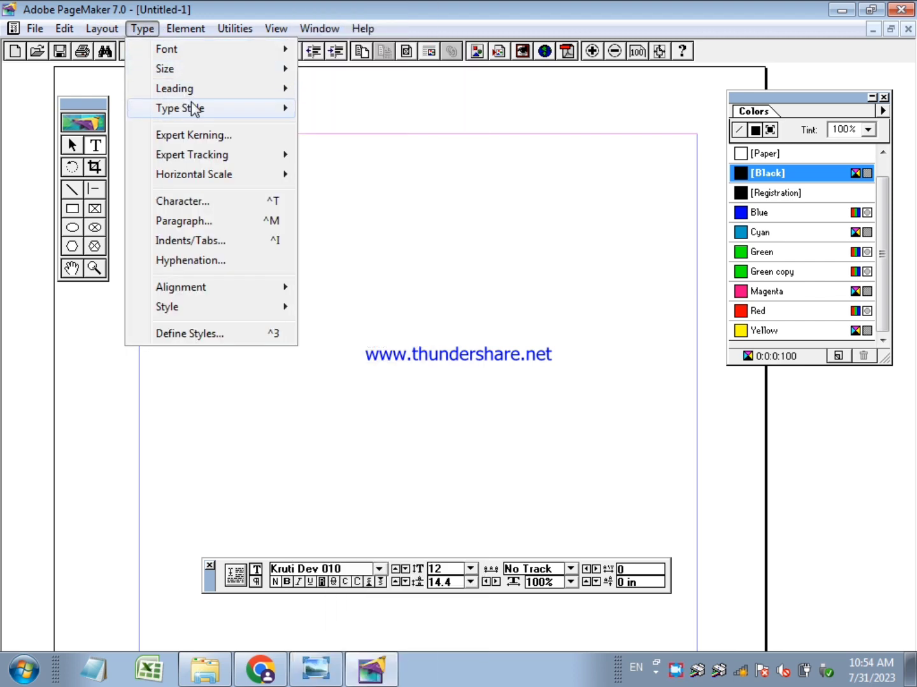
pyautogui.moveTo(197, 109)
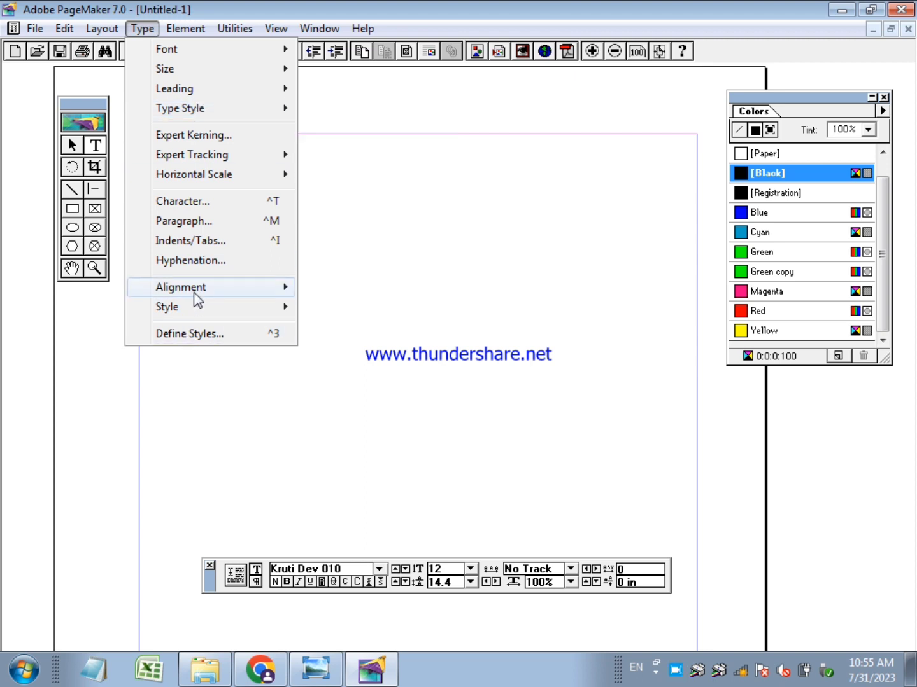
pyautogui.moveTo(202, 293)
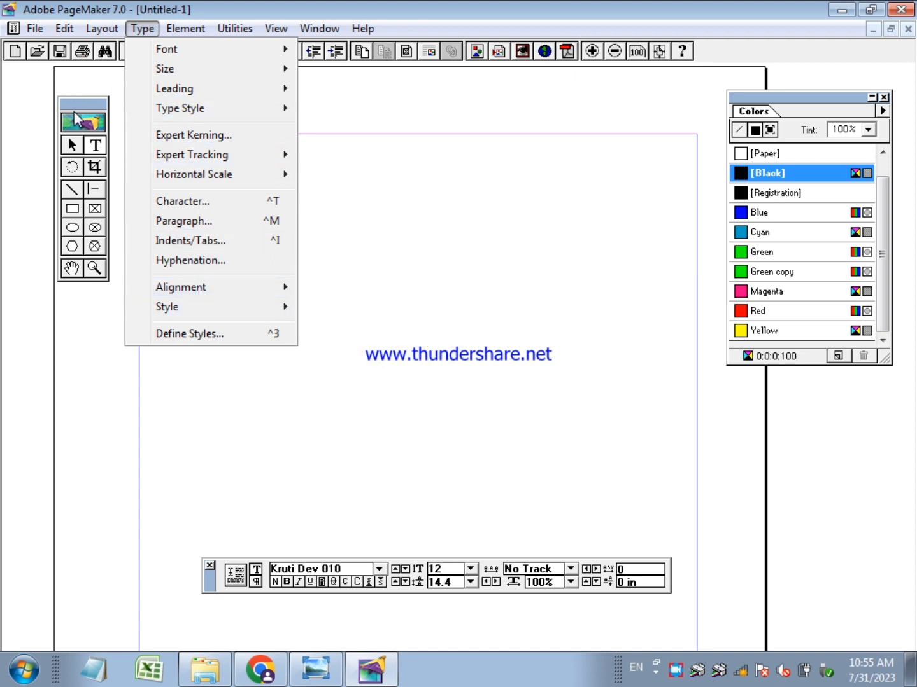
pyautogui.click(75, 146)
pyautogui.click(75, 147)
# Step: Make the whole Hindi heading bold and increase its size to 14 points
pyautogui.click(95, 146)
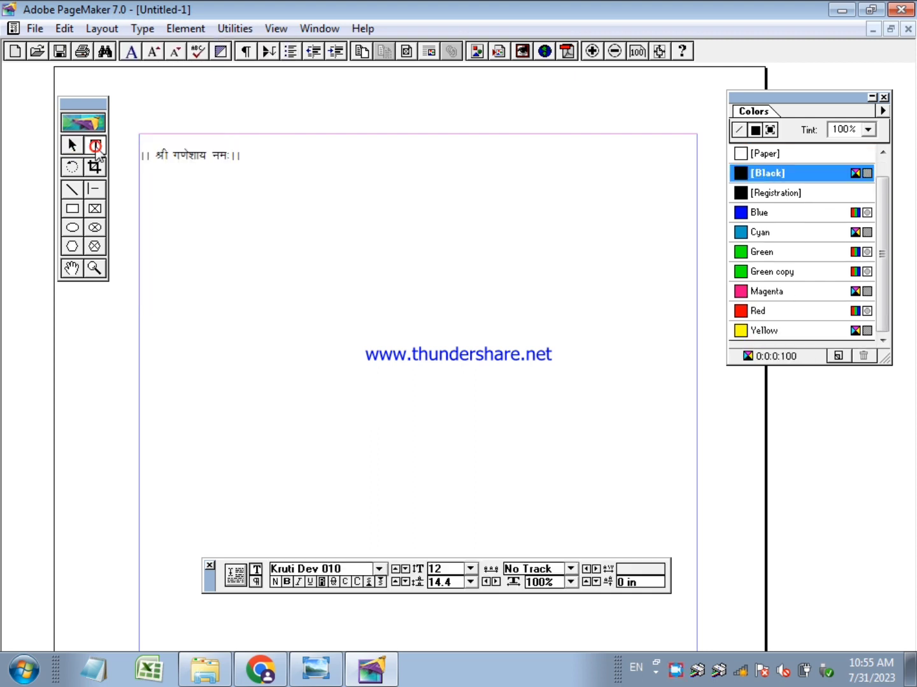
pyautogui.click(238, 155)
pyautogui.moveTo(241, 155); pyautogui.dragTo(124, 152)
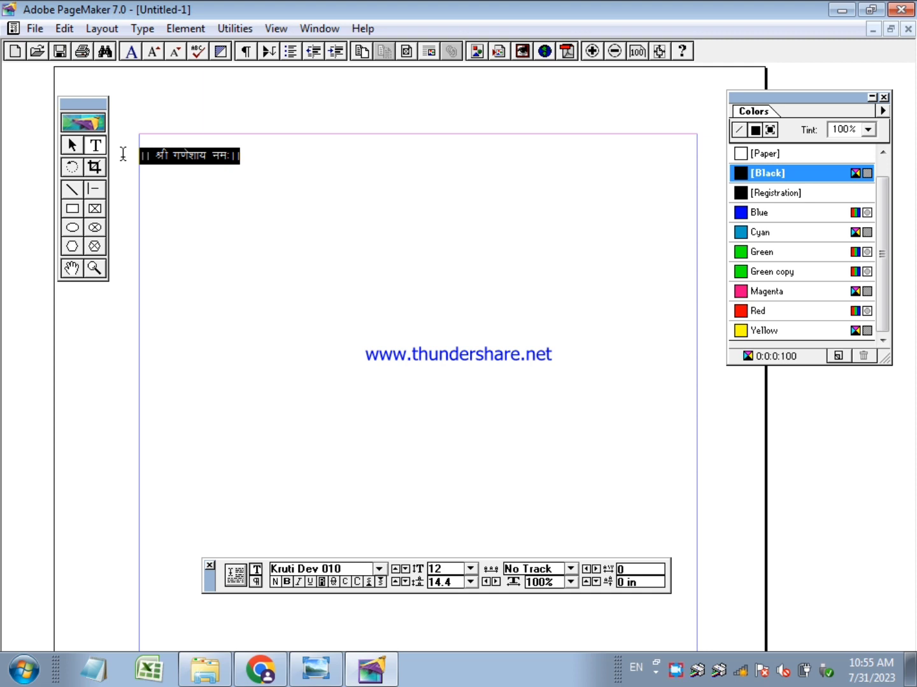
pyautogui.hotkey('ctrl', 'shift', 'b')
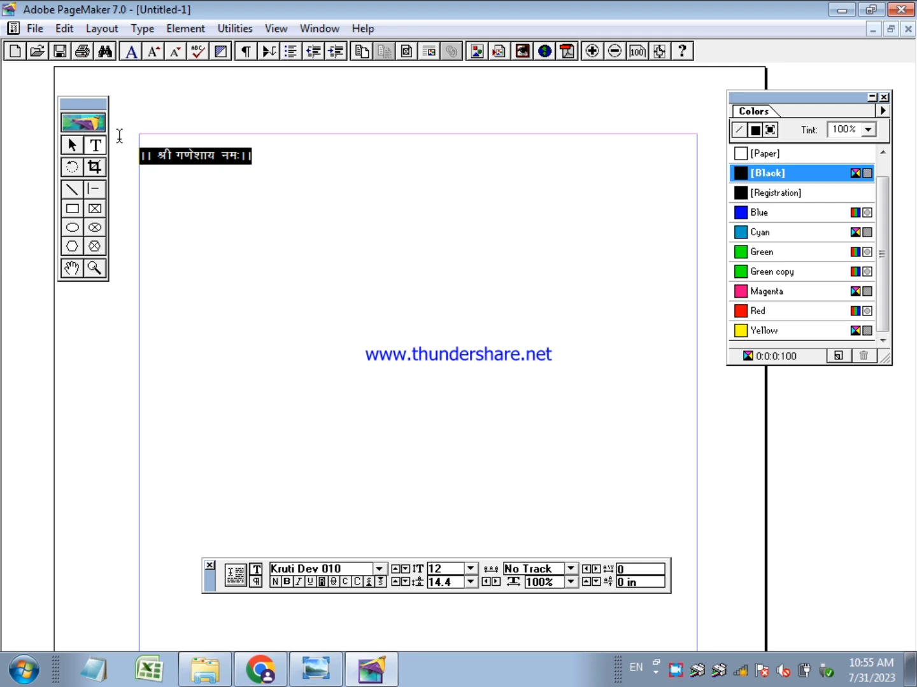
pyautogui.hotkey('ctrl', 'alt', 'shift', '.')
pyautogui.hotkey('ctrl', 'alt', 'shift', '.')
pyautogui.hotkey('ctrl', 'alt', 'shift', '.')
pyautogui.hotkey('ctrl', 'alt', 'shift', ',')
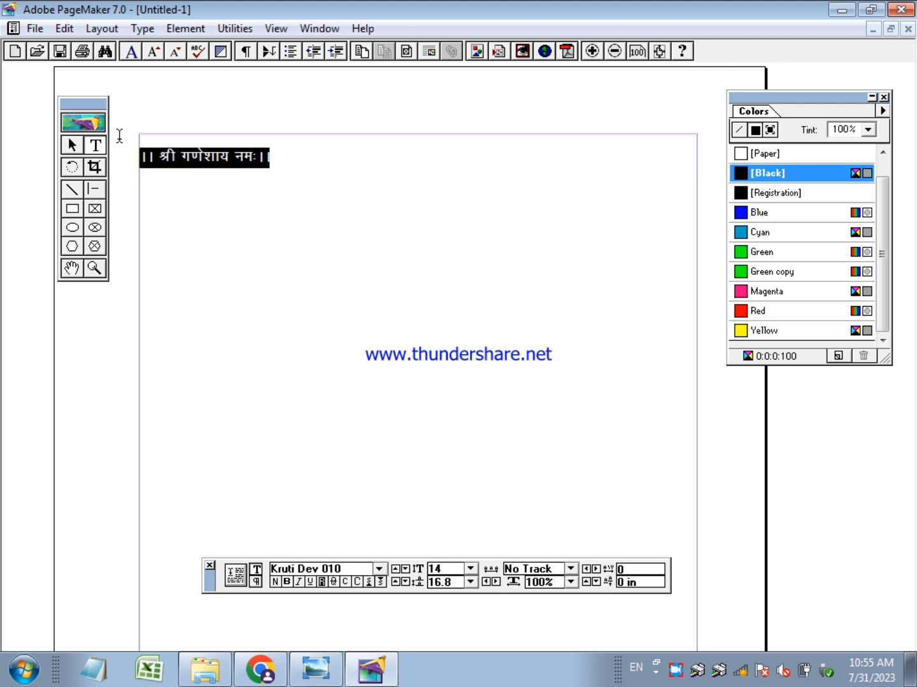
# Step: Move the heading's text block down slightly to Y 1.11 in and centre-align its paragraph between the margins
pyautogui.click(72, 146)
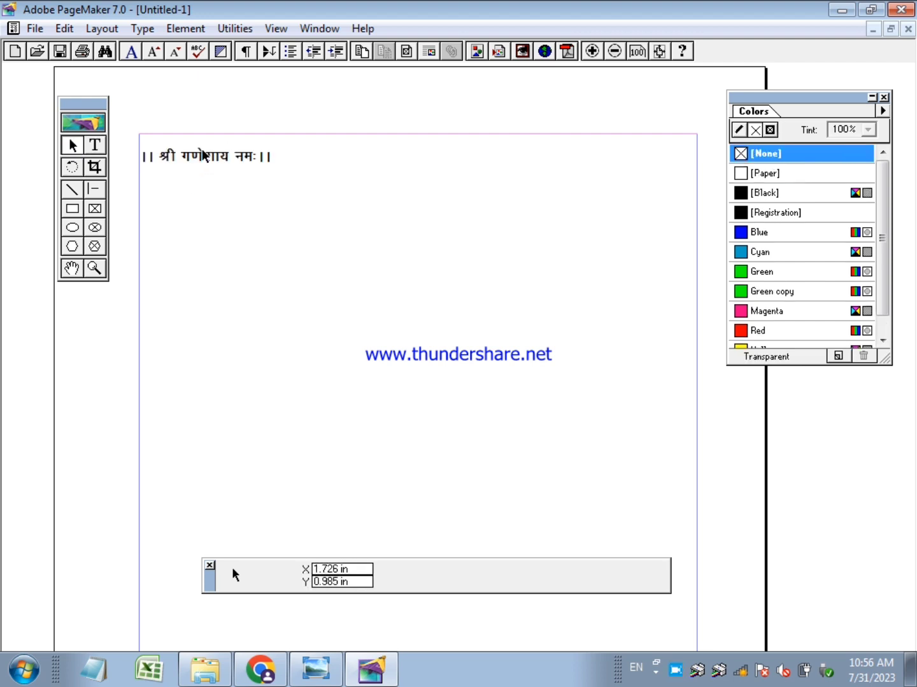
pyautogui.moveTo(203, 156)
pyautogui.mouseDown()
pyautogui.moveTo(209, 278)
pyautogui.moveTo(236, 207)
pyautogui.moveTo(204, 170)
pyautogui.mouseUp()
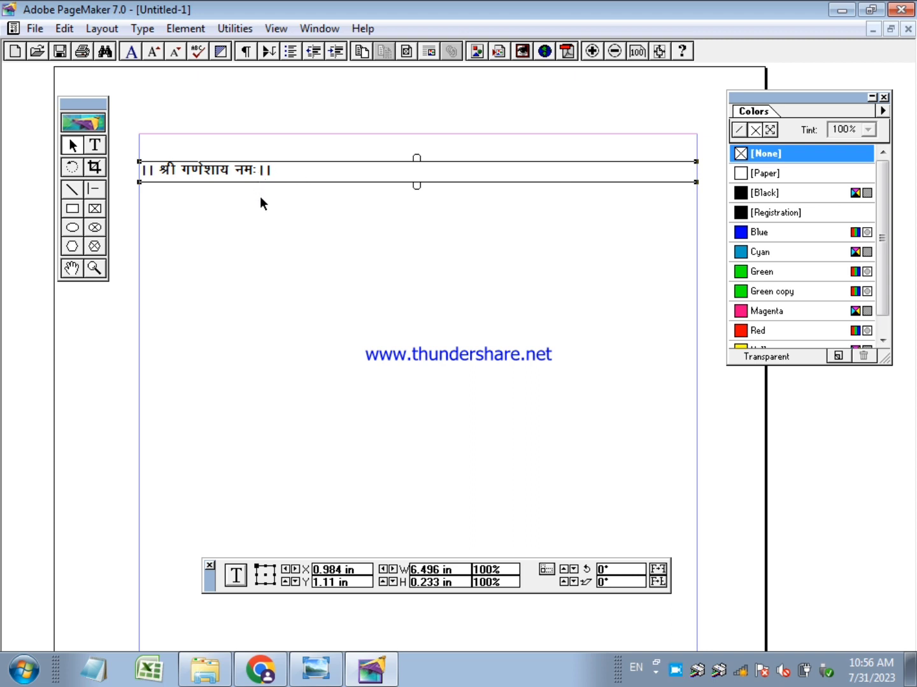
pyautogui.click(94, 146)
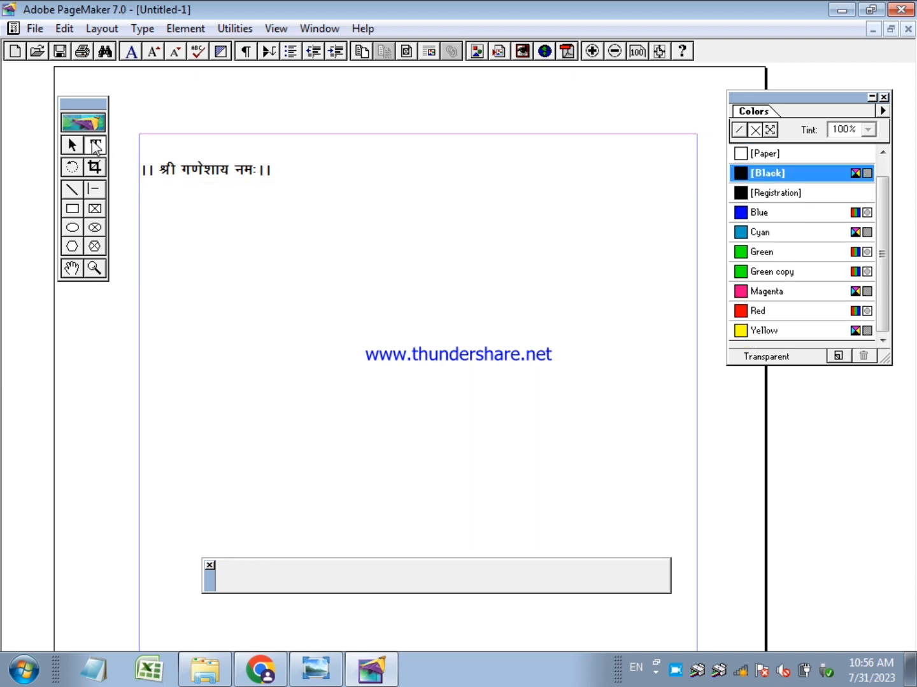
pyautogui.moveTo(278, 169); pyautogui.dragTo(134, 172)
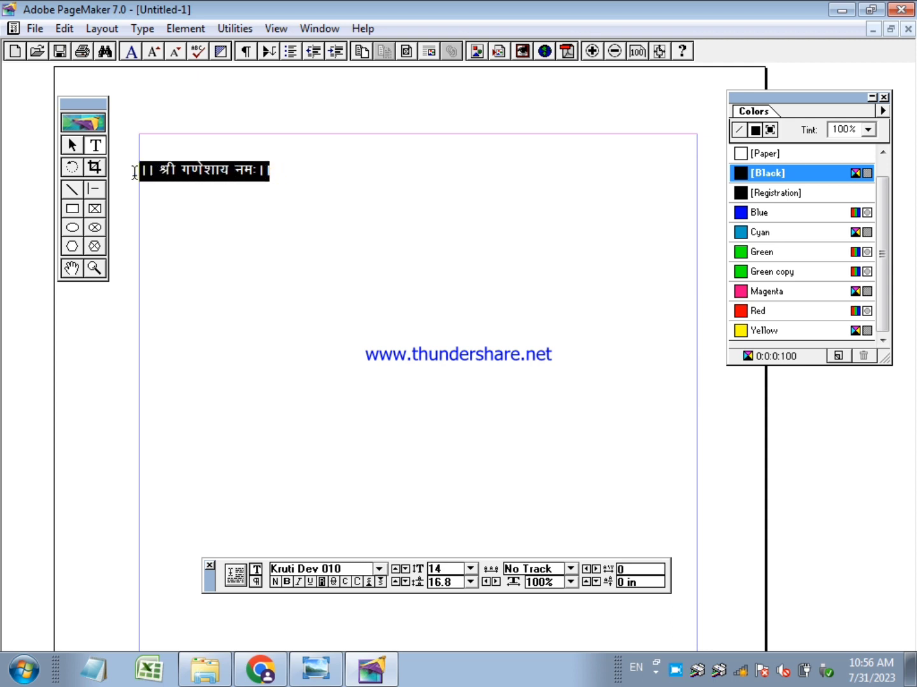
pyautogui.click(255, 582)
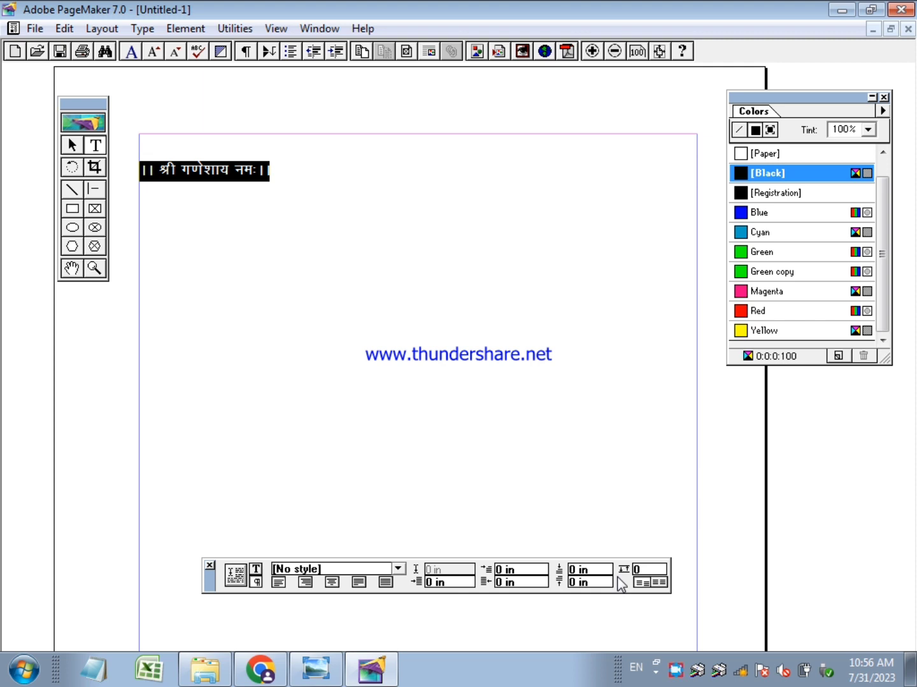
pyautogui.click(330, 582)
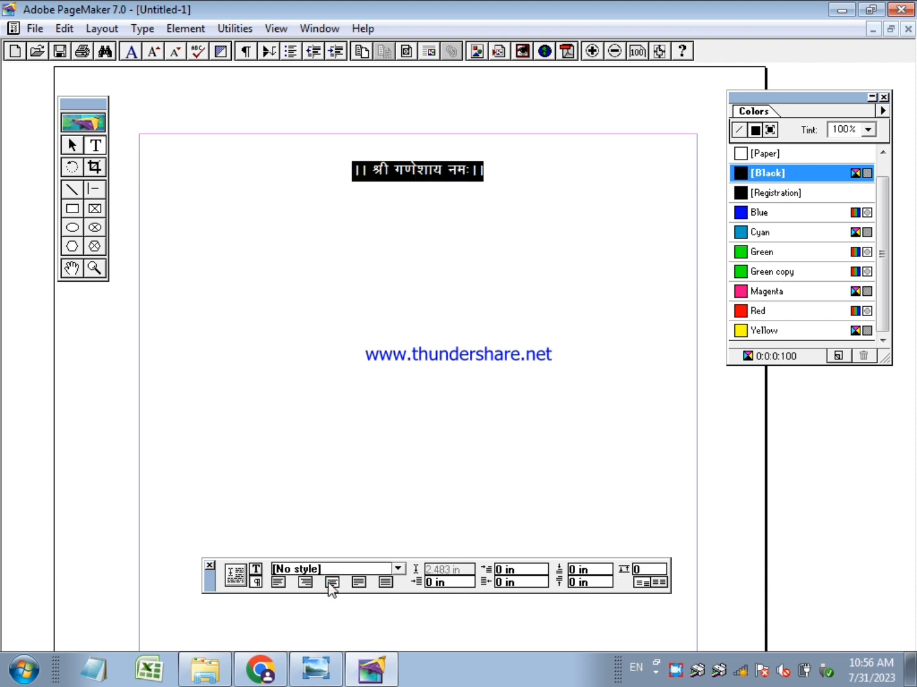
pyautogui.click(255, 570)
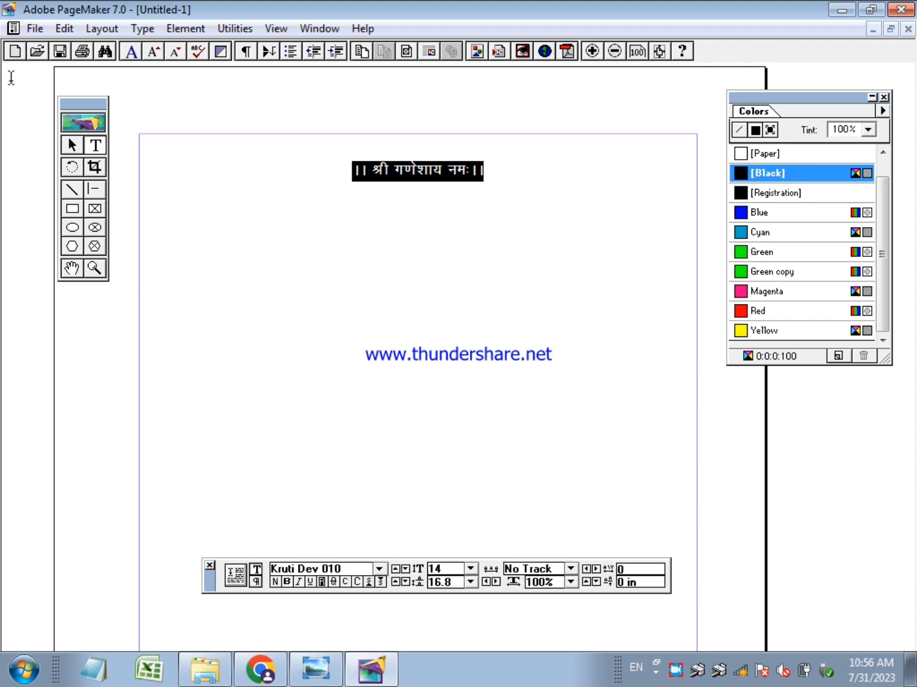
pyautogui.click(71, 145)
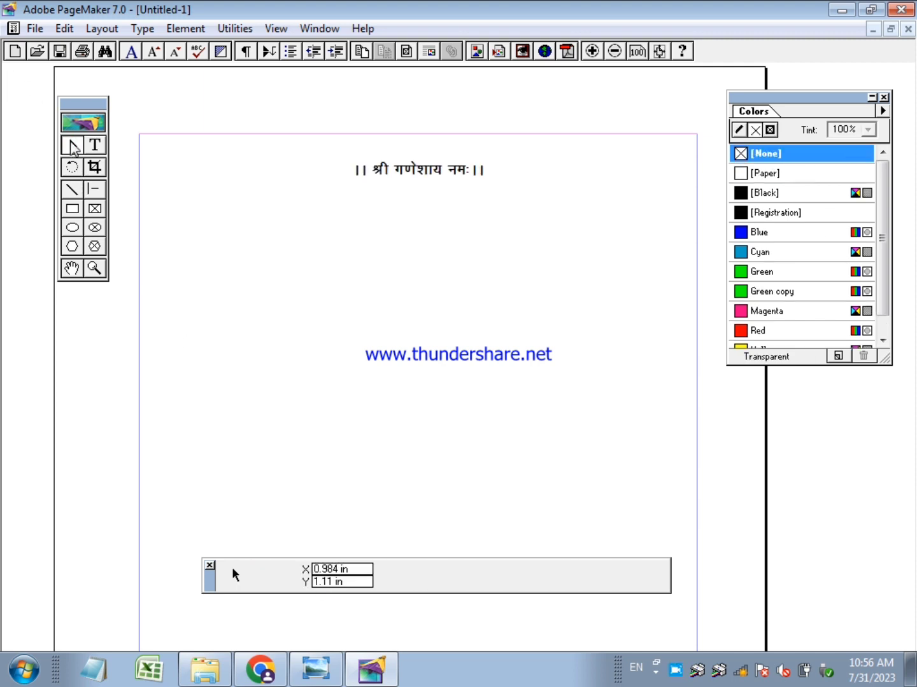
pyautogui.click(90, 186)
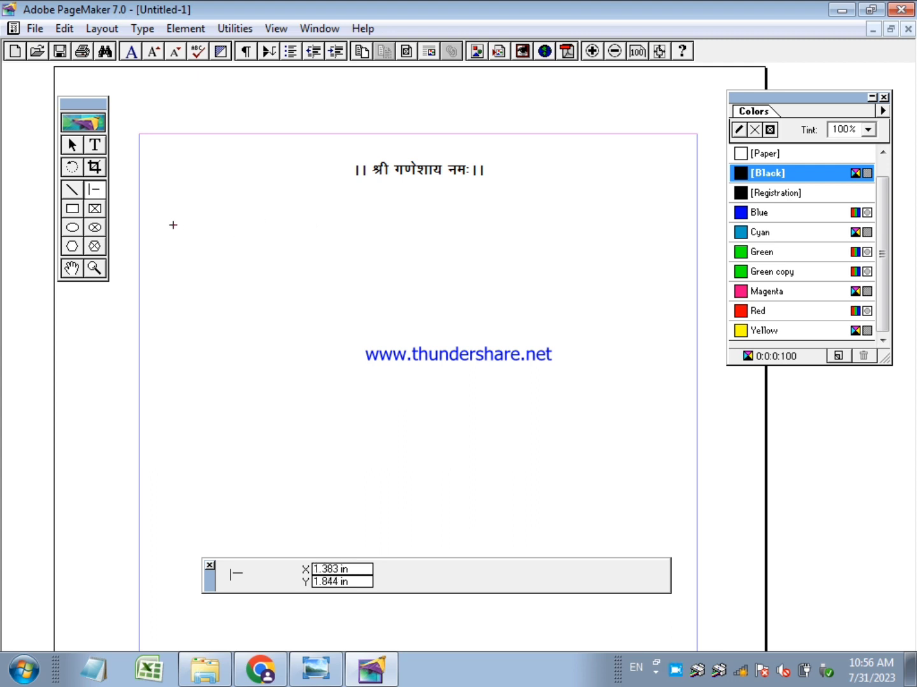
pyautogui.moveTo(173, 225); pyautogui.dragTo(295, 261)
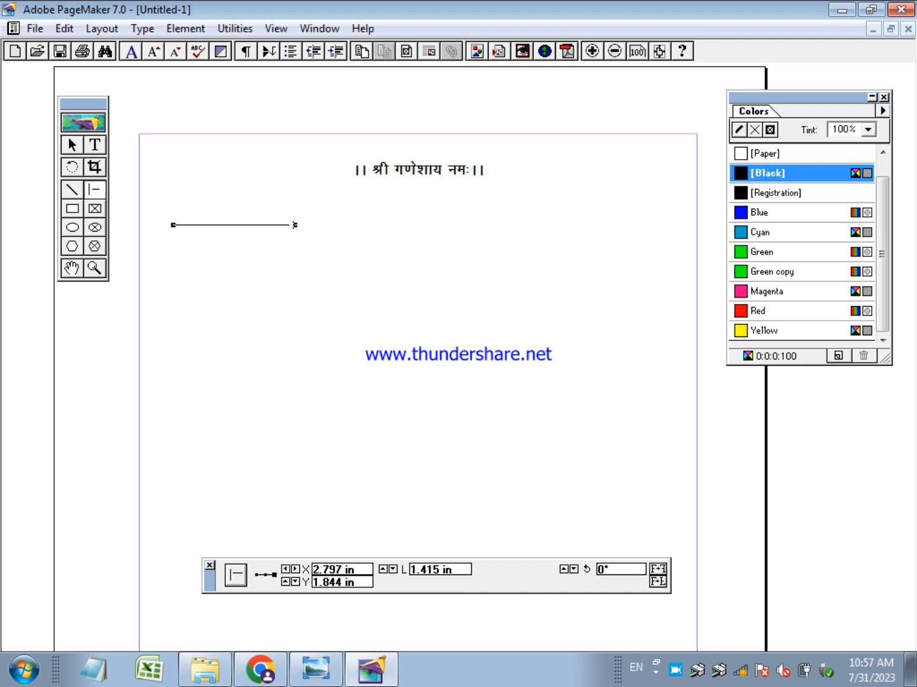
pyautogui.press('Delete')
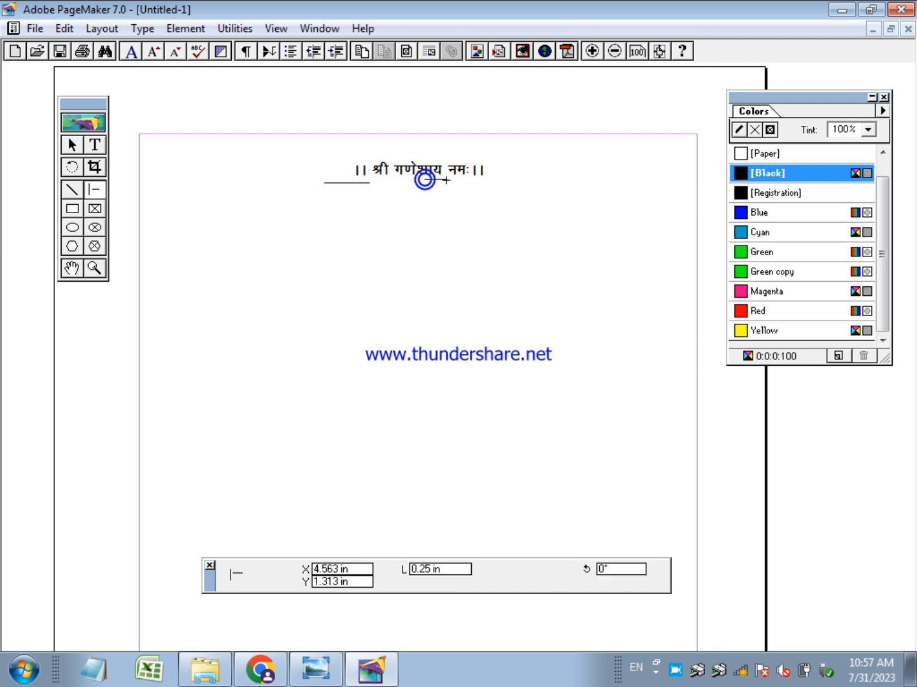
pyautogui.moveTo(422, 179); pyautogui.dragTo(448, 180)
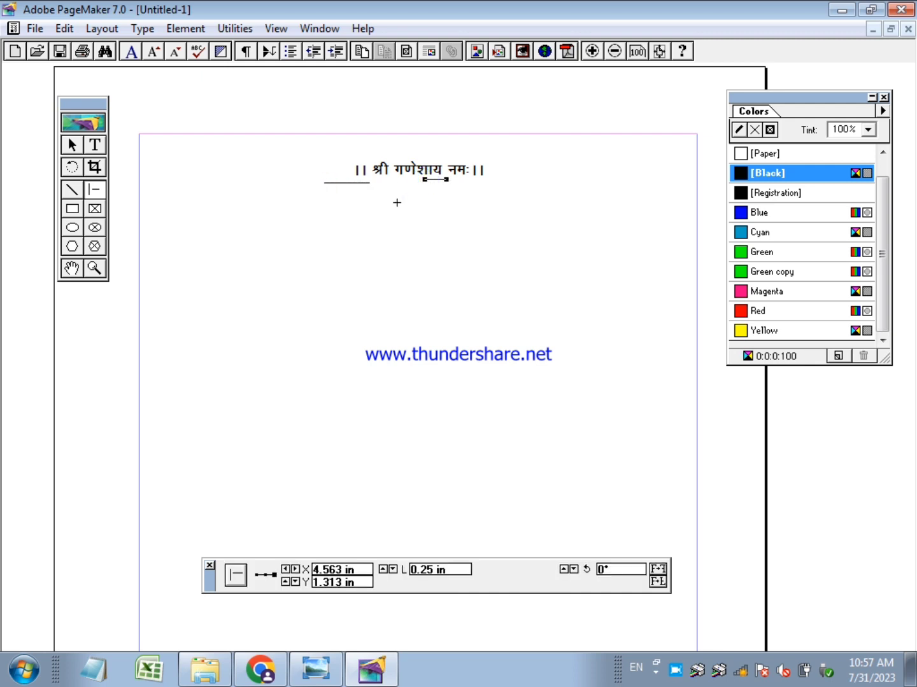
pyautogui.press('Delete')
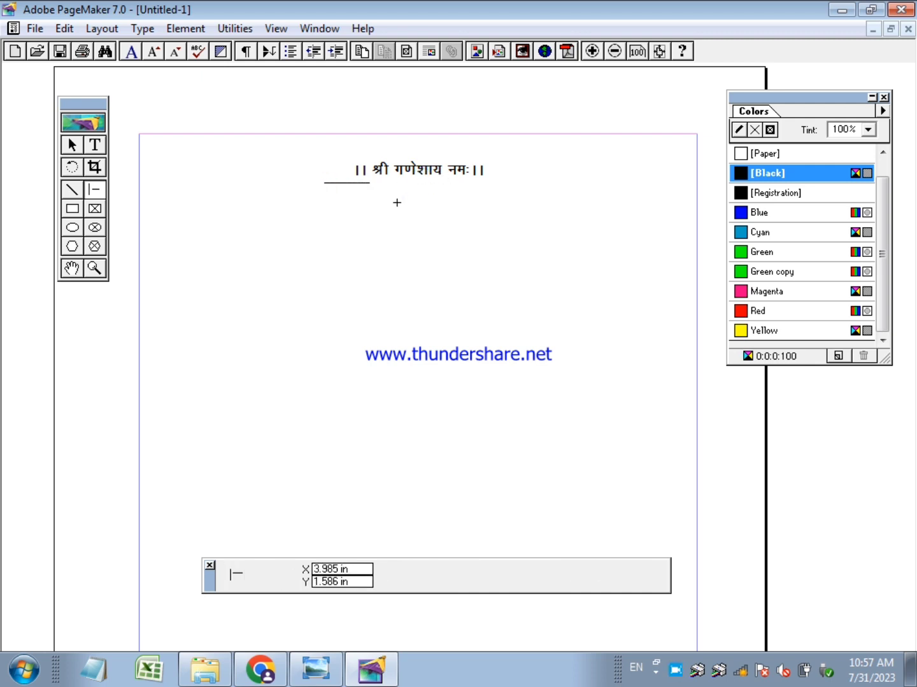
pyautogui.click(75, 149)
pyautogui.click(333, 183)
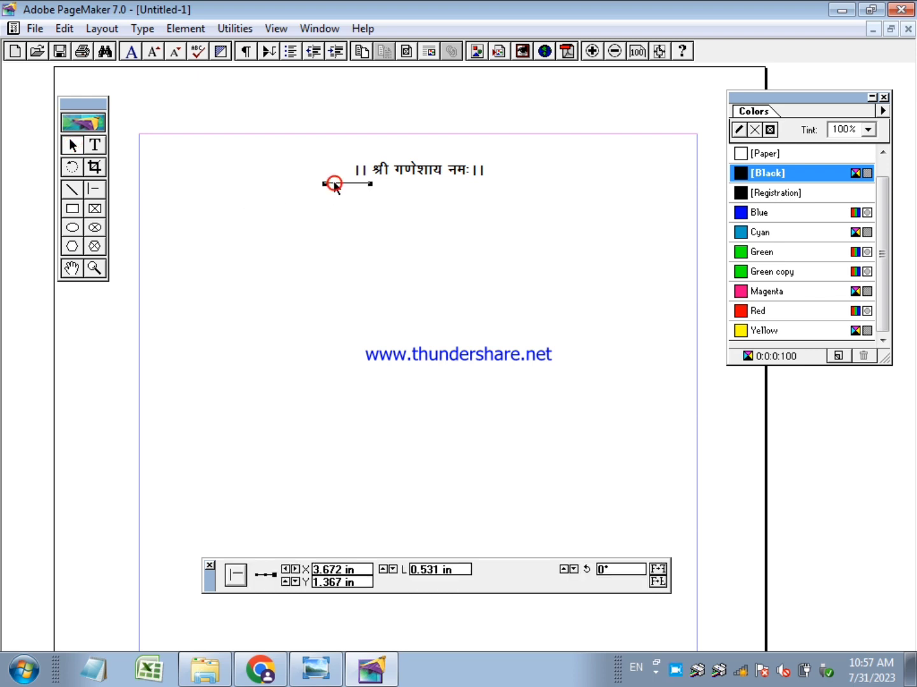
pyautogui.press('Delete')
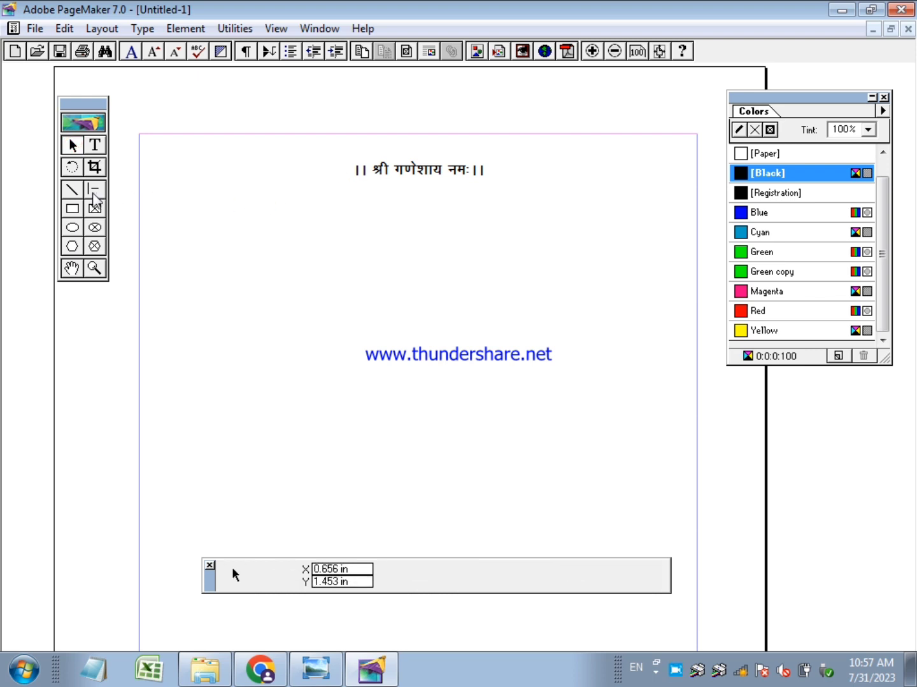
# Step: Draw a horizontal constrained line about 6.42 in long beneath the heading, ending at the right margin, and nudge it up to Y 1.369 in
pyautogui.click(94, 191)
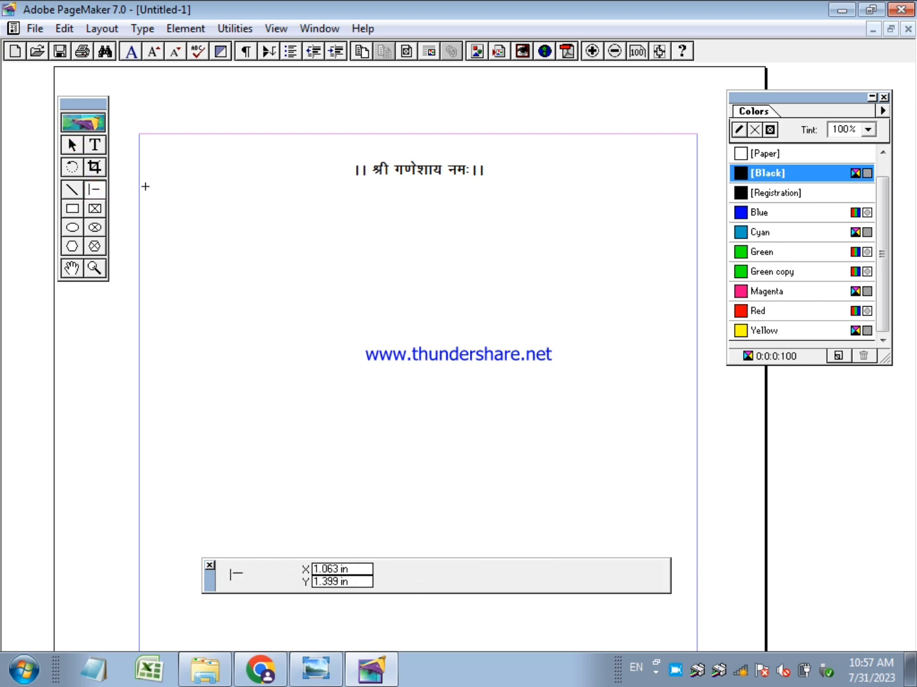
pyautogui.moveTo(143, 187); pyautogui.dragTo(697, 223)
pyautogui.press('Up')
pyautogui.press('Up')
pyautogui.press('Up')
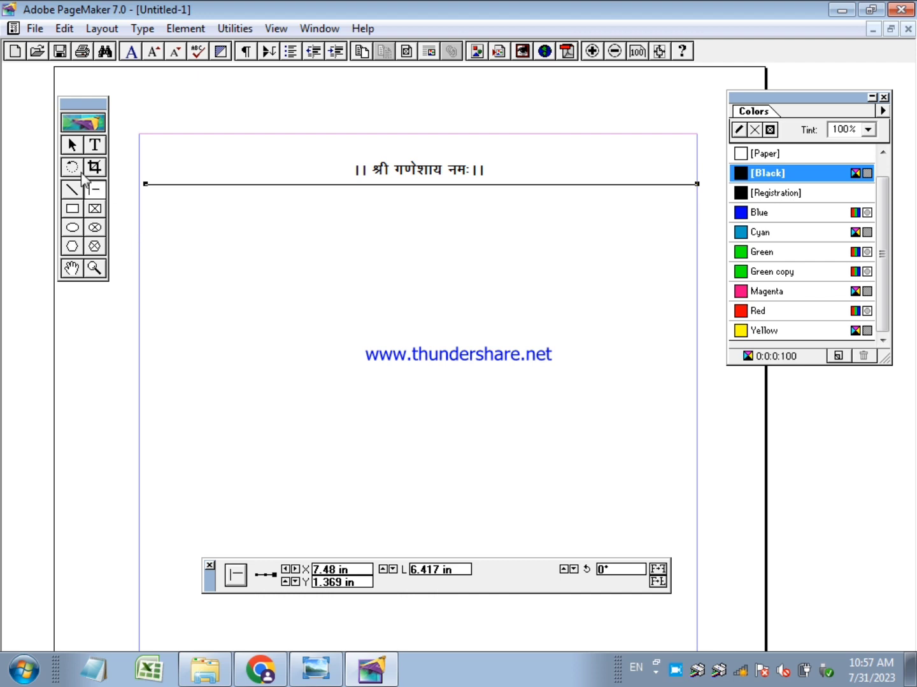
# Step: Enter the Hindi word "शुभ" beneath the left end of the line and narrow its text block to about 0.41 in
pyautogui.click(90, 147)
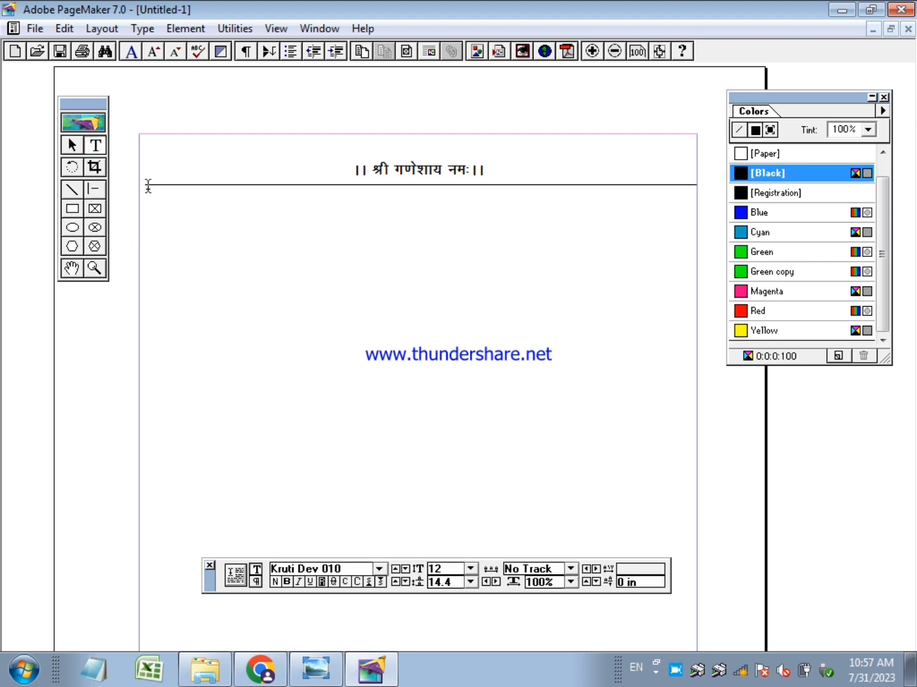
pyautogui.moveTo(147, 190); pyautogui.dragTo(215, 217)
pyautogui.write('cq')
pyautogui.click(72, 145)
pyautogui.click(152, 197)
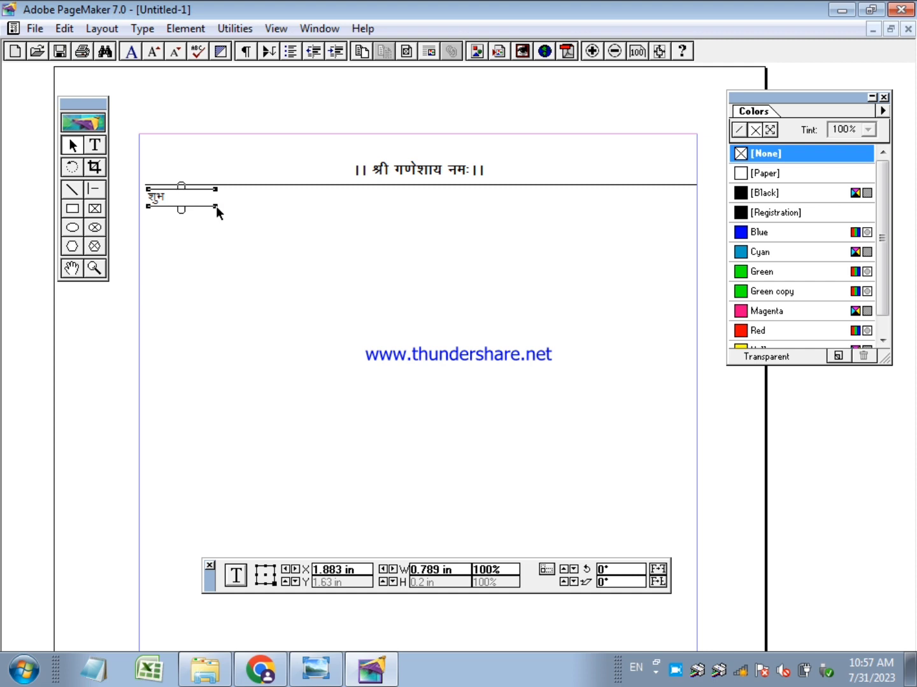
pyautogui.moveTo(216, 206); pyautogui.dragTo(171, 204)
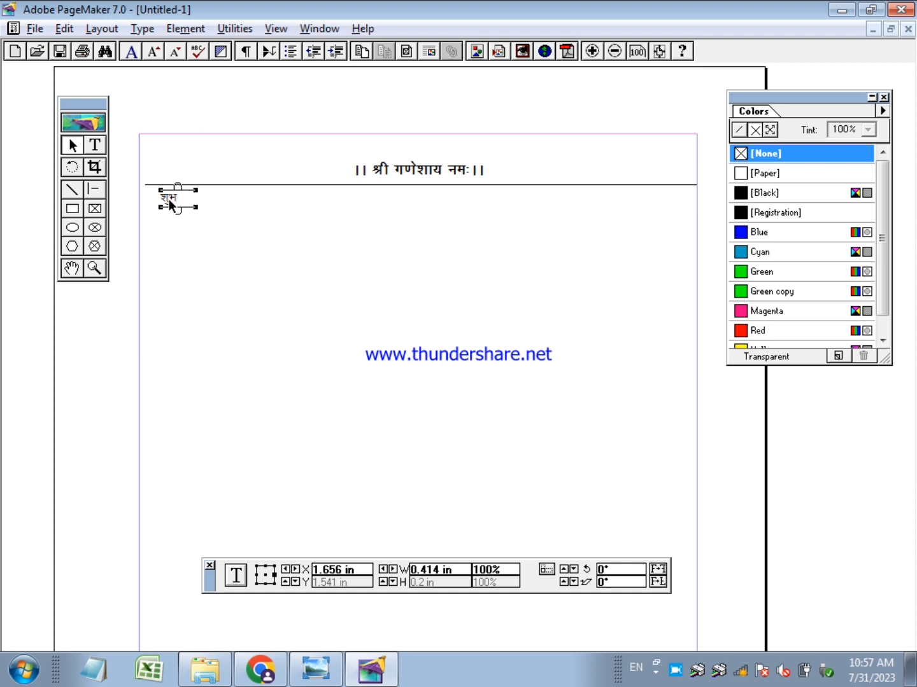
# Step: Duplicate the "शुभ" text block and place the copy beneath the line's right end at about X 7.258 in
pyautogui.moveTo(169, 204); pyautogui.dragTo(472, 204)
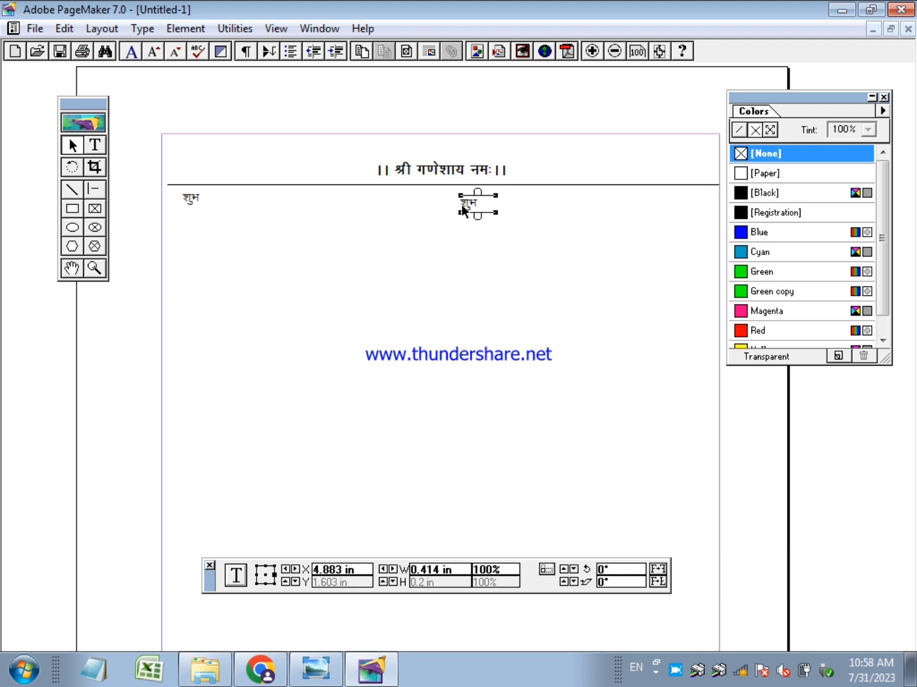
pyautogui.click(466, 209)
pyautogui.moveTo(468, 210); pyautogui.dragTo(667, 204)
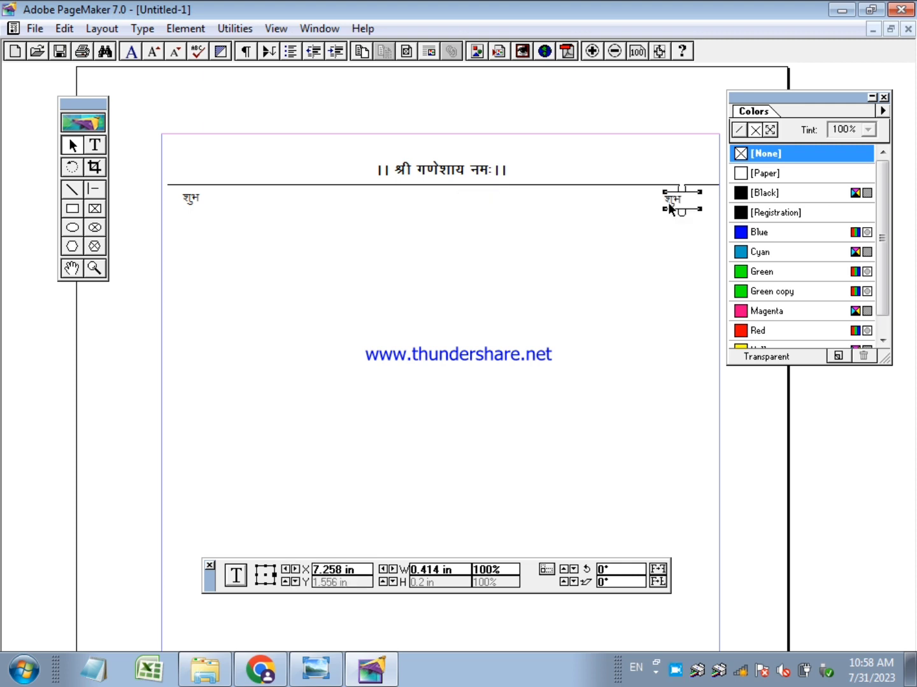
# Step: Replace the copied word near the right margin with "लाभ" and deselect everything
pyautogui.click(94, 146)
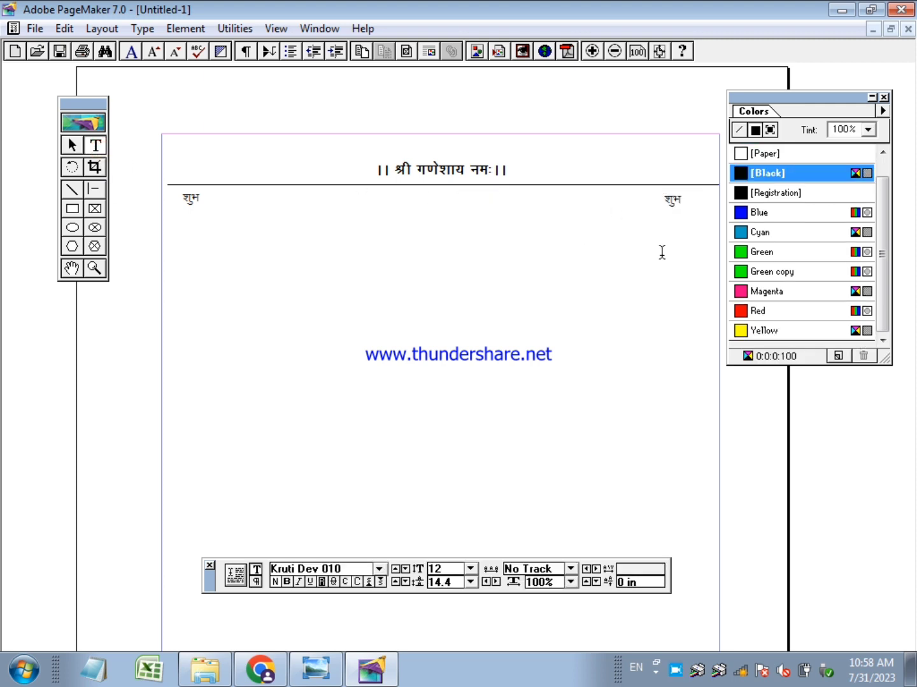
pyautogui.moveTo(689, 198); pyautogui.dragTo(642, 198)
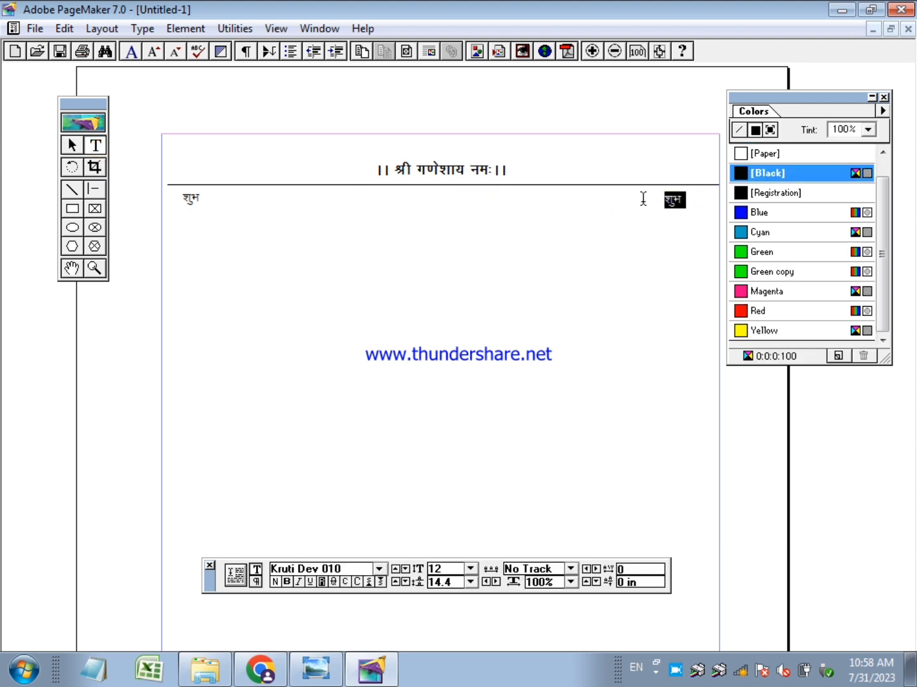
pyautogui.write('ykHk')
pyautogui.click(72, 145)
pyautogui.click(369, 299)
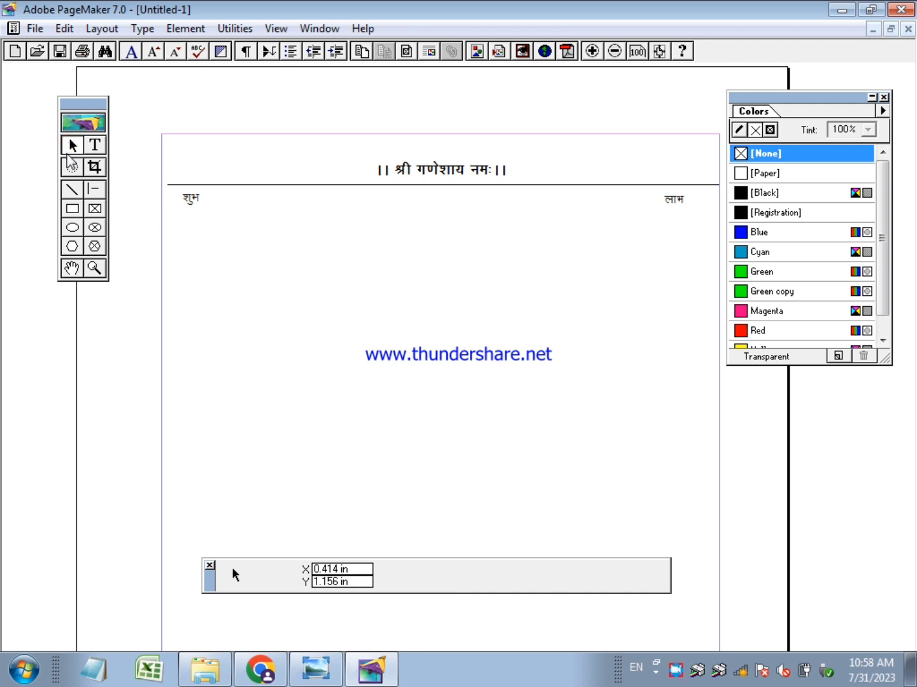
pyautogui.moveTo(88, 103); pyautogui.dragTo(107, 110)
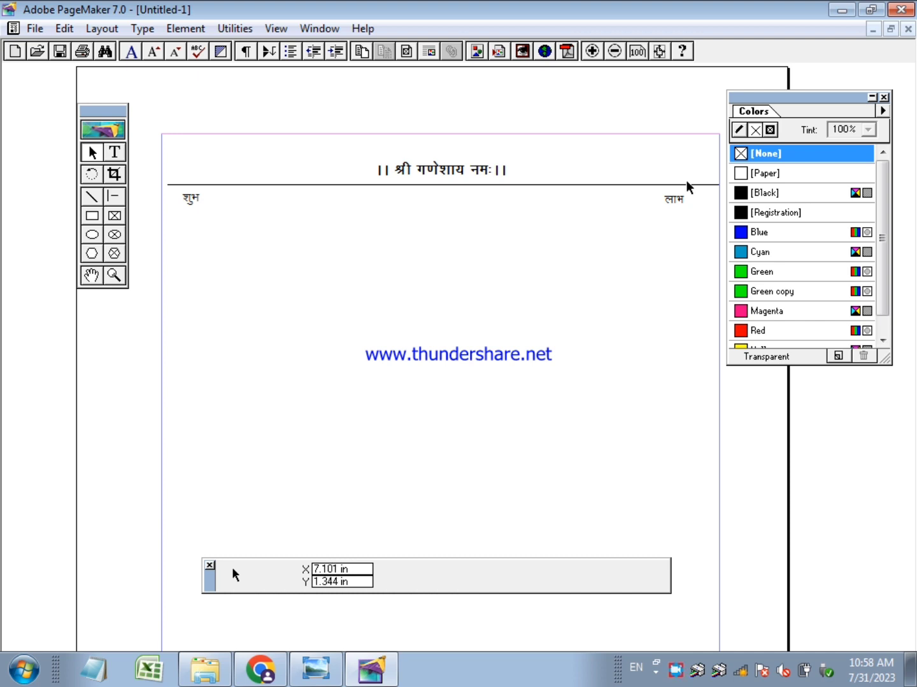
pyautogui.press('Tab')
pyautogui.press('Tab')
pyautogui.press('Tab')
pyautogui.press('Tab')
pyautogui.press('Tab')
pyautogui.press('Tab')
pyautogui.press('Tab')
pyautogui.press('Tab')
pyautogui.press('Tab')
pyautogui.press('Tab')
pyautogui.click(93, 276)
pyautogui.moveTo(541, 404); pyautogui.dragTo(389, 285)
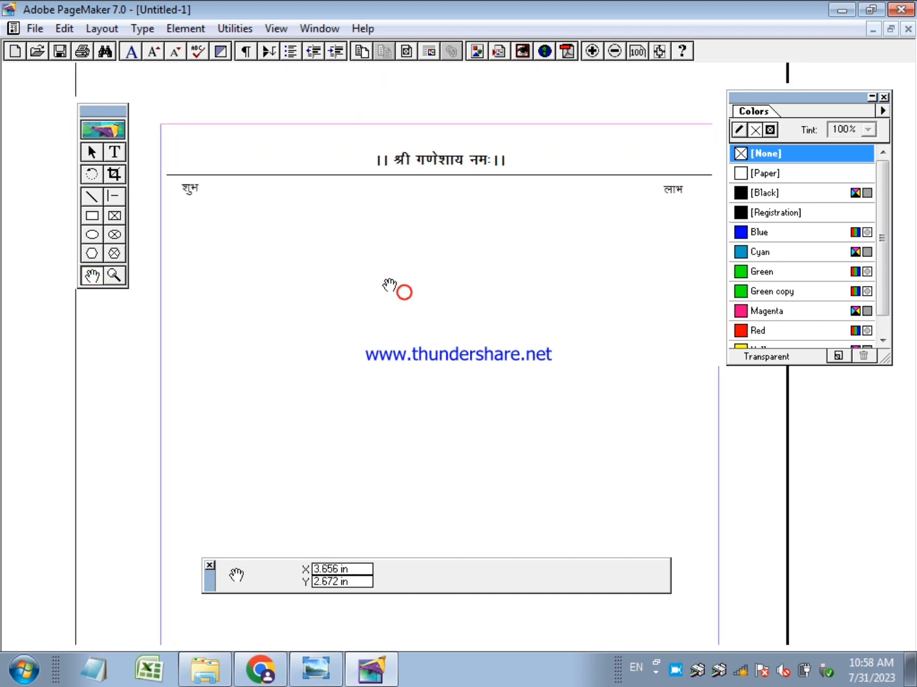
pyautogui.click(92, 152)
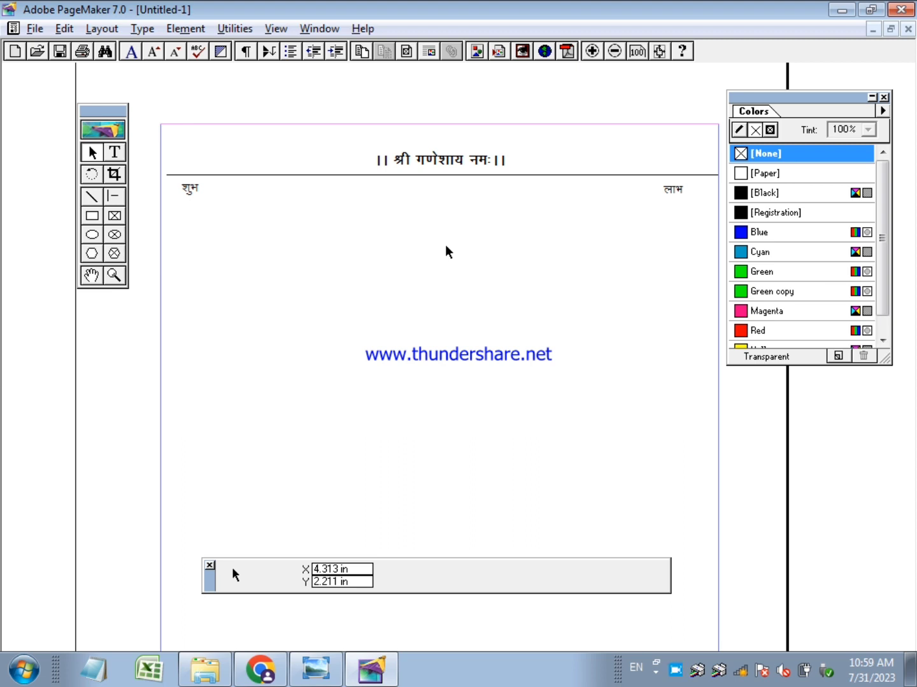
pyautogui.moveTo(445, 251)
pyautogui.mouseDown()
pyautogui.moveTo(440, 307)
pyautogui.moveTo(453, 394)
pyautogui.moveTo(448, 252)
pyautogui.mouseUp()
pyautogui.moveTo(466, 306); pyautogui.dragTo(449, 296)
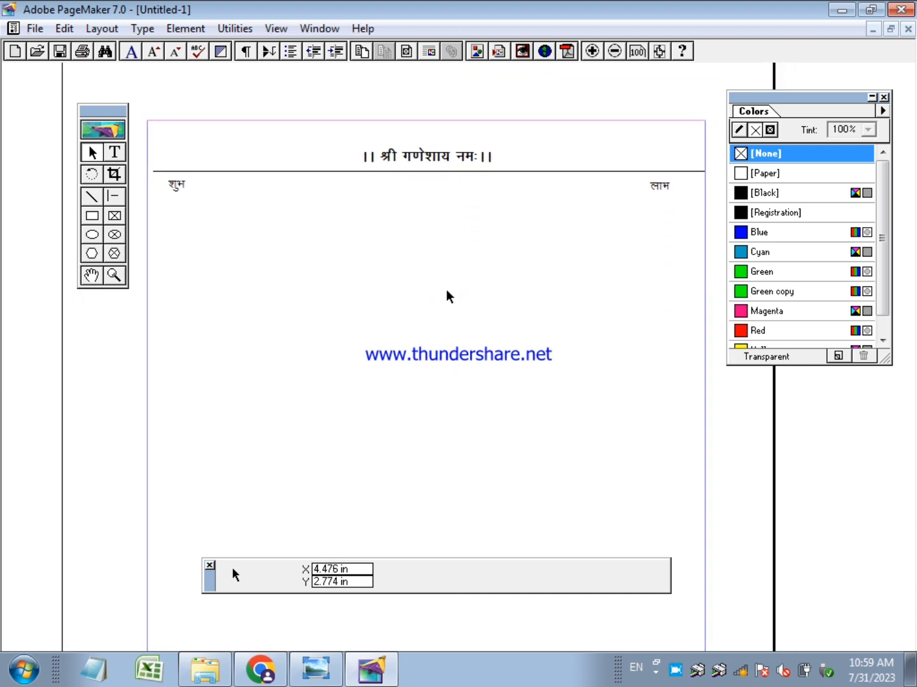
pyautogui.click(447, 282)
pyautogui.hotkey('ctrl', 'j')
pyautogui.hotkey('ctrl', 'j')
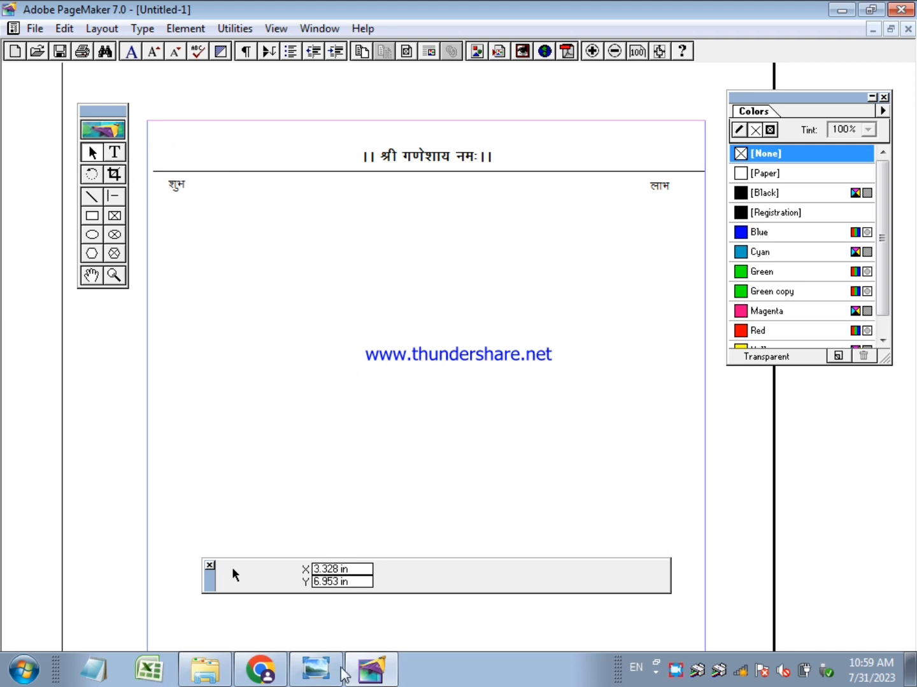
# Step: Switch to the "PM70 user interface" picture in Windows Photo Viewer and examine its labelled title bar and window control buttons
pyautogui.click(321, 676)
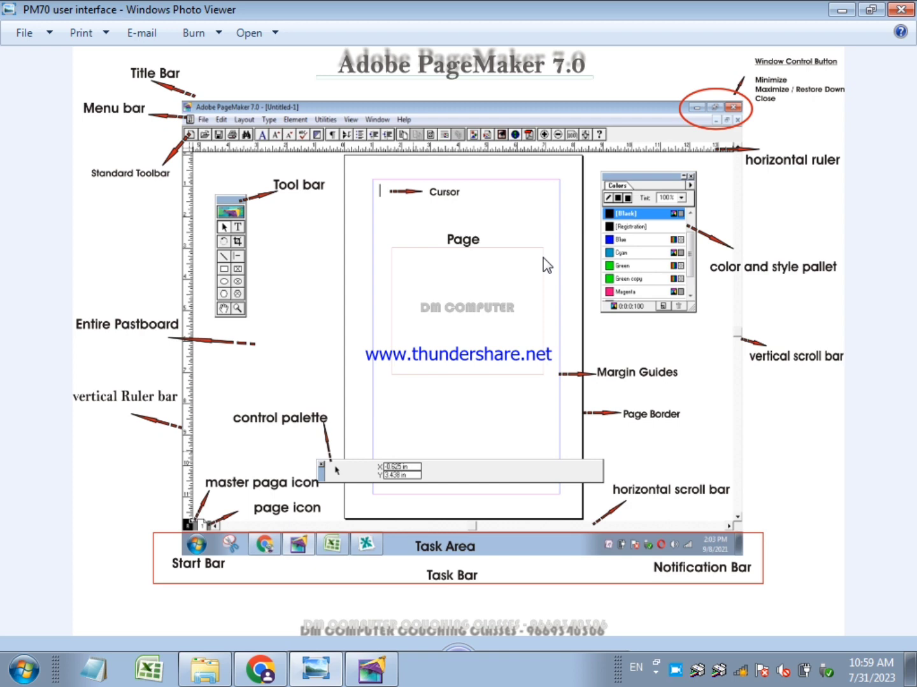
pyautogui.scroll(3, 455, 84)
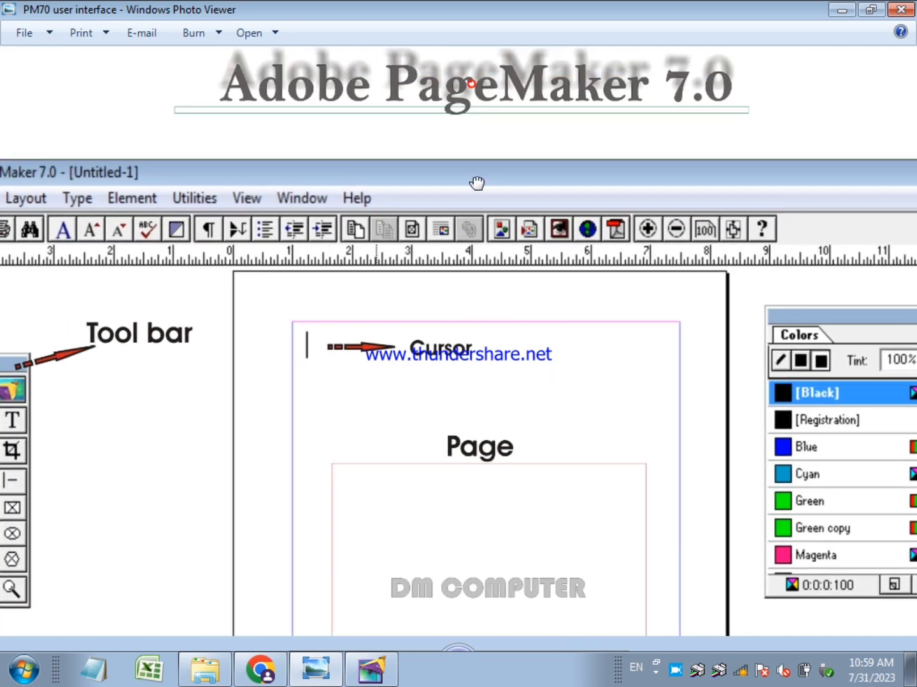
pyautogui.moveTo(278, 195); pyautogui.dragTo(732, 197)
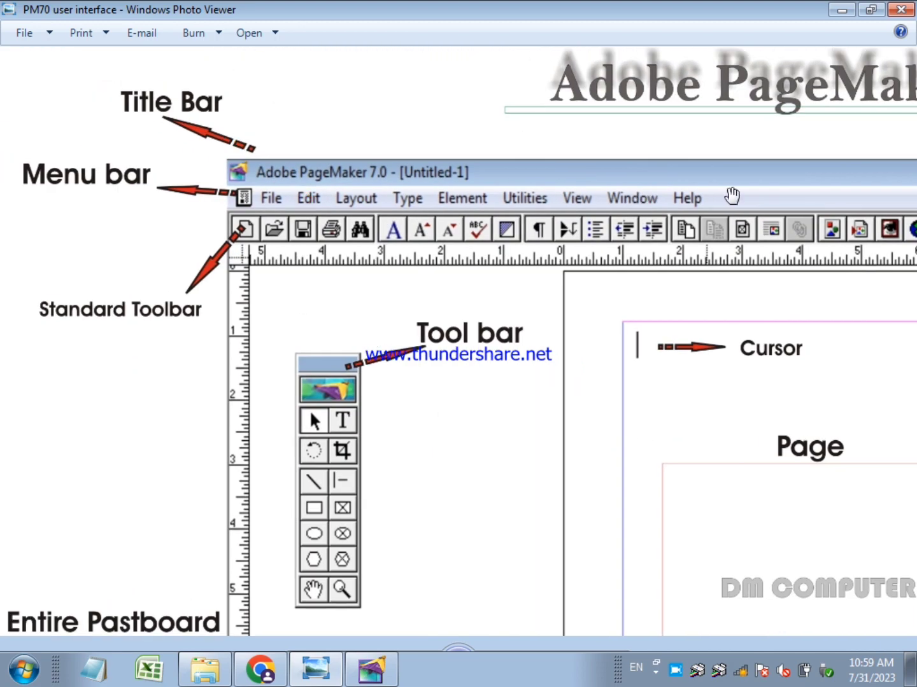
pyautogui.scroll(-3, 485, 172)
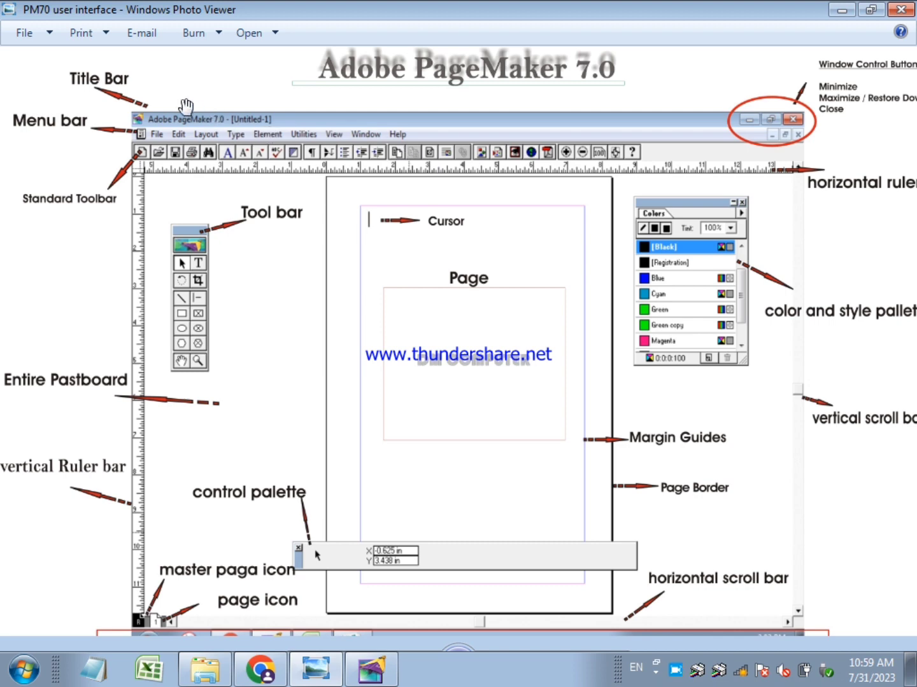
pyautogui.scroll(4, 185, 105)
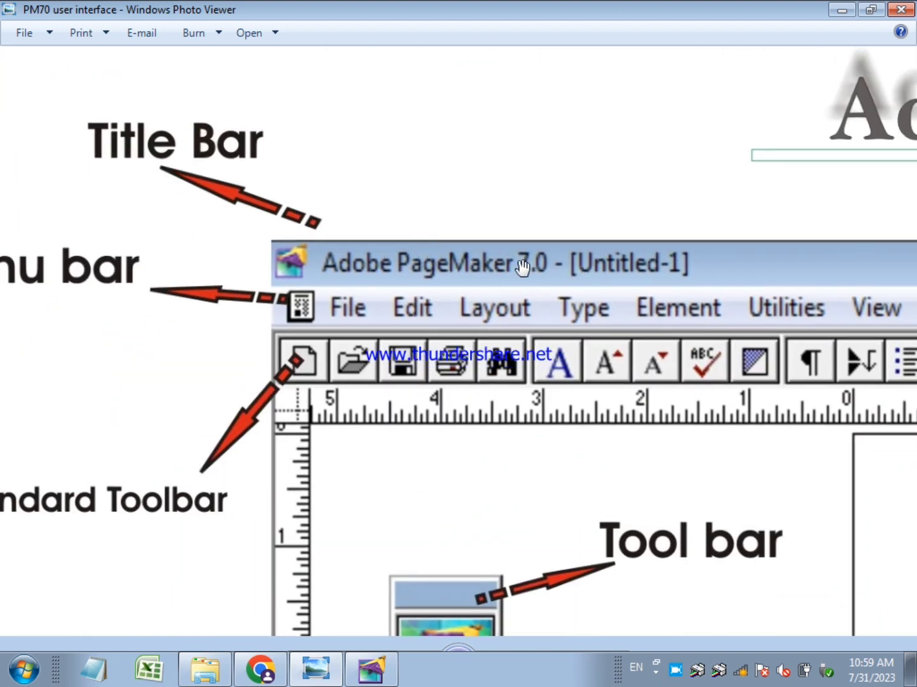
pyautogui.moveTo(522, 267); pyautogui.dragTo(372, 248)
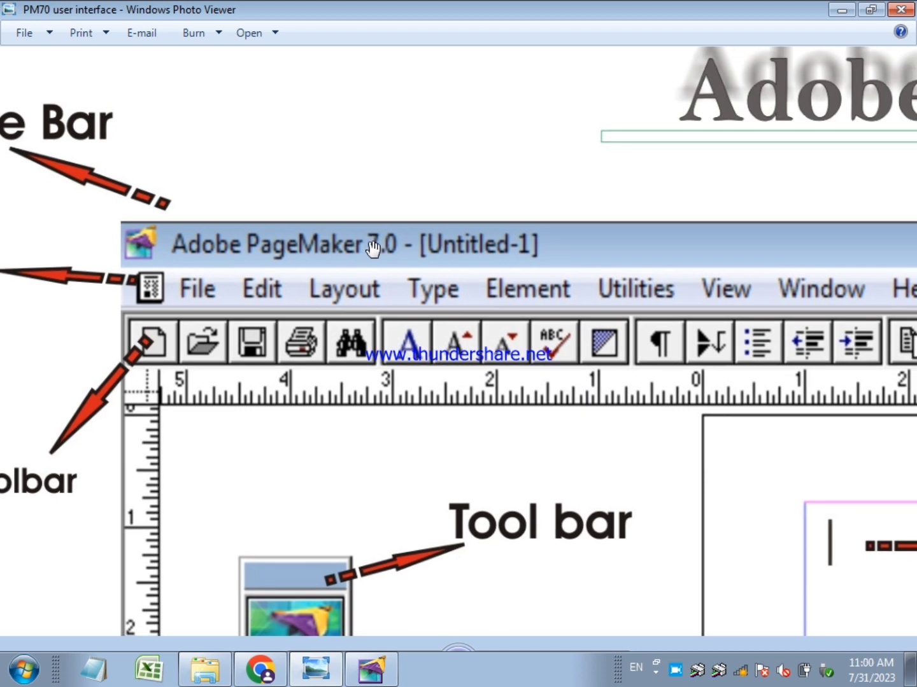
pyautogui.moveTo(532, 240); pyautogui.dragTo(370, 241)
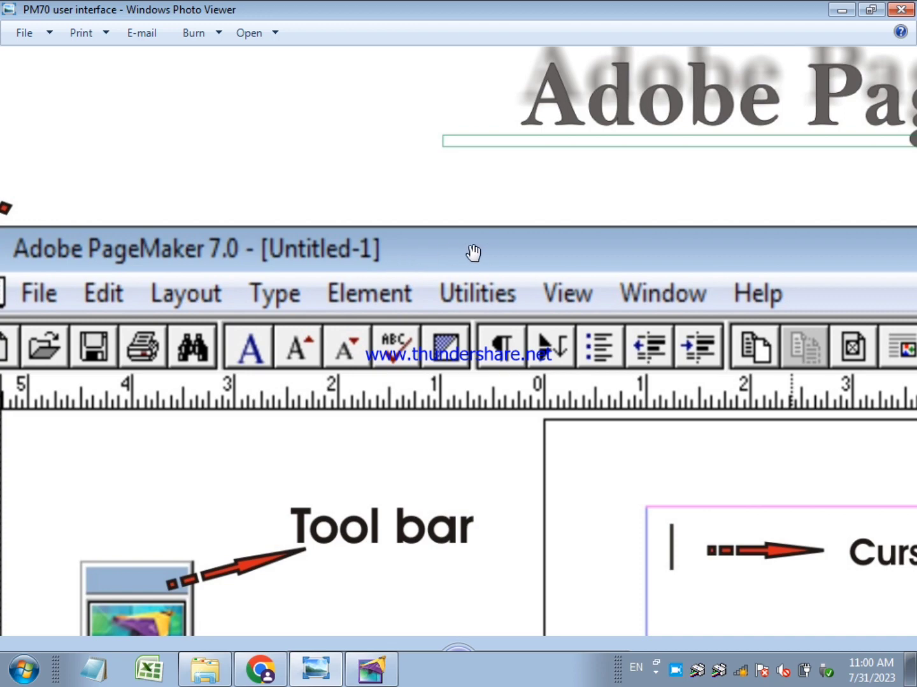
pyautogui.moveTo(614, 257); pyautogui.dragTo(258, 266)
pyautogui.moveTo(891, 226); pyautogui.dragTo(222, 275)
pyautogui.scroll(-3, 318, 282)
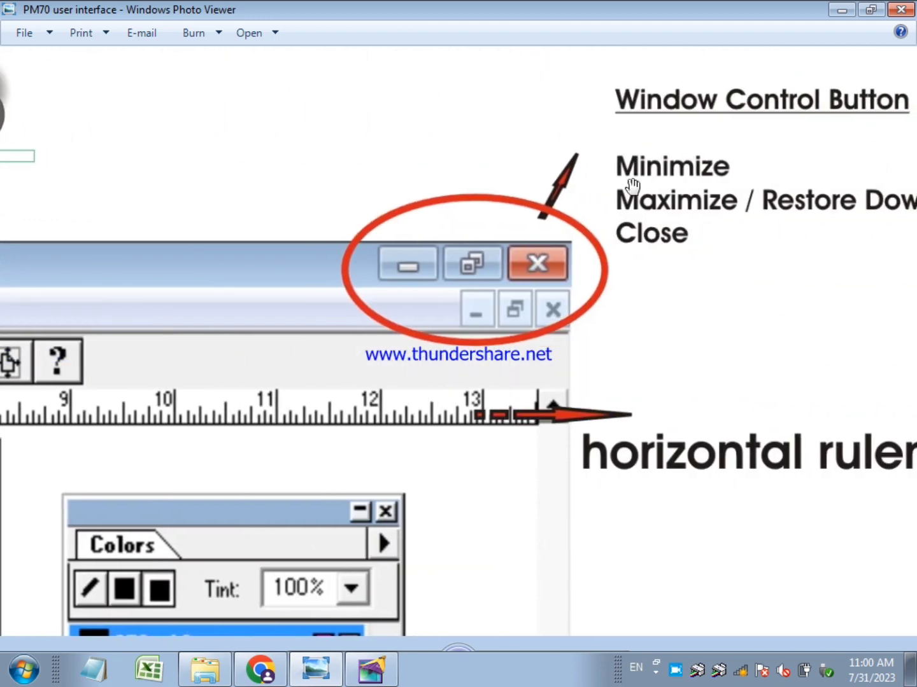
pyautogui.scroll(3, 704, 170)
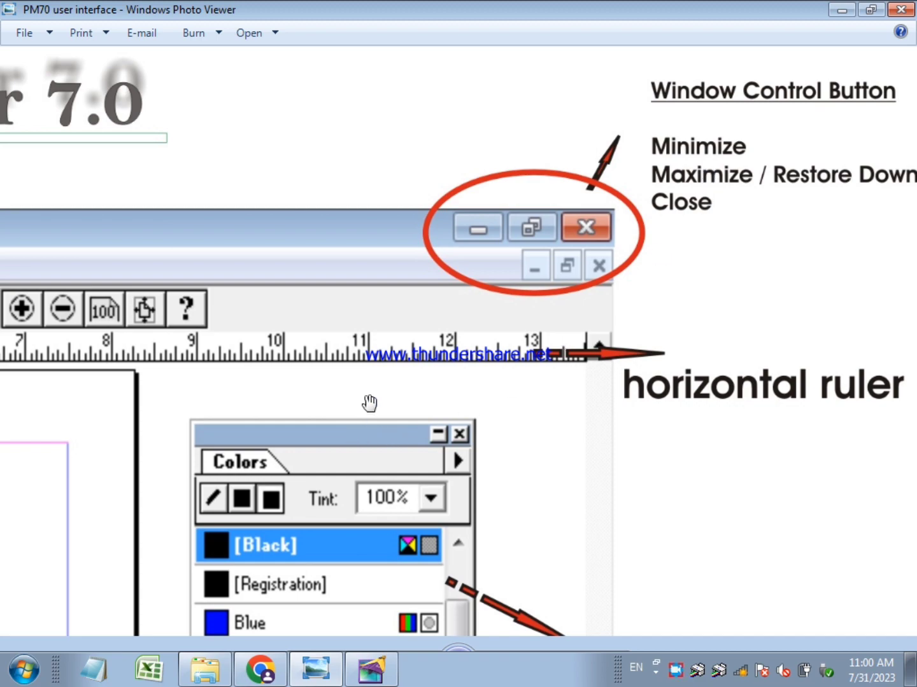
# Step: Examine the labelled menu bar and standard toolbar in the PageMaker interface picture
pyautogui.moveTo(370, 403); pyautogui.dragTo(849, 307)
pyautogui.scroll(-1, 311, 293)
pyautogui.scroll(-2, 312, 293)
pyautogui.moveTo(188, 261); pyautogui.dragTo(547, 318)
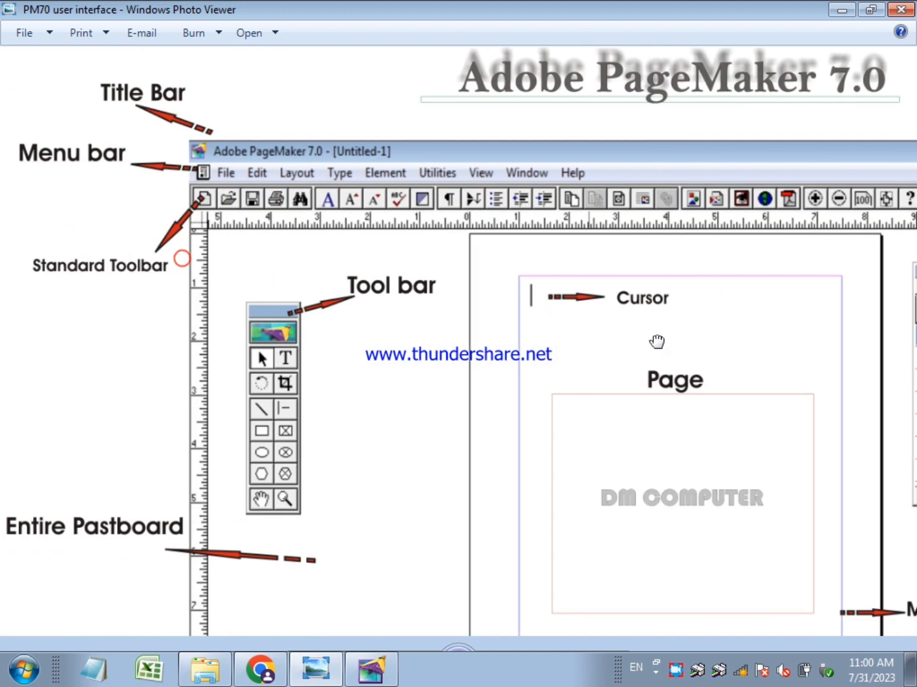
pyautogui.scroll(2, 184, 202)
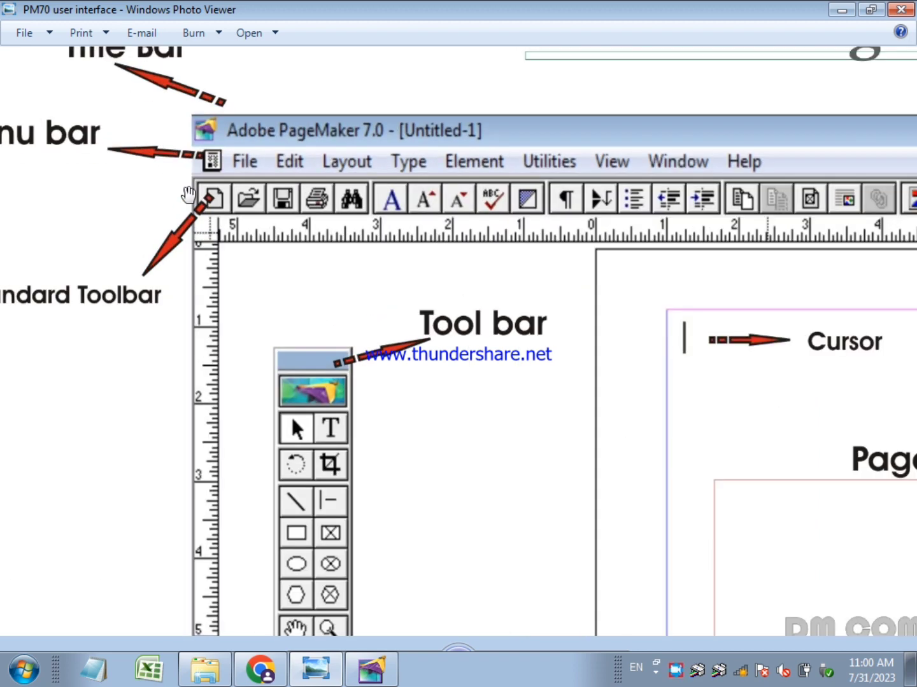
pyautogui.scroll(-2, 188, 194)
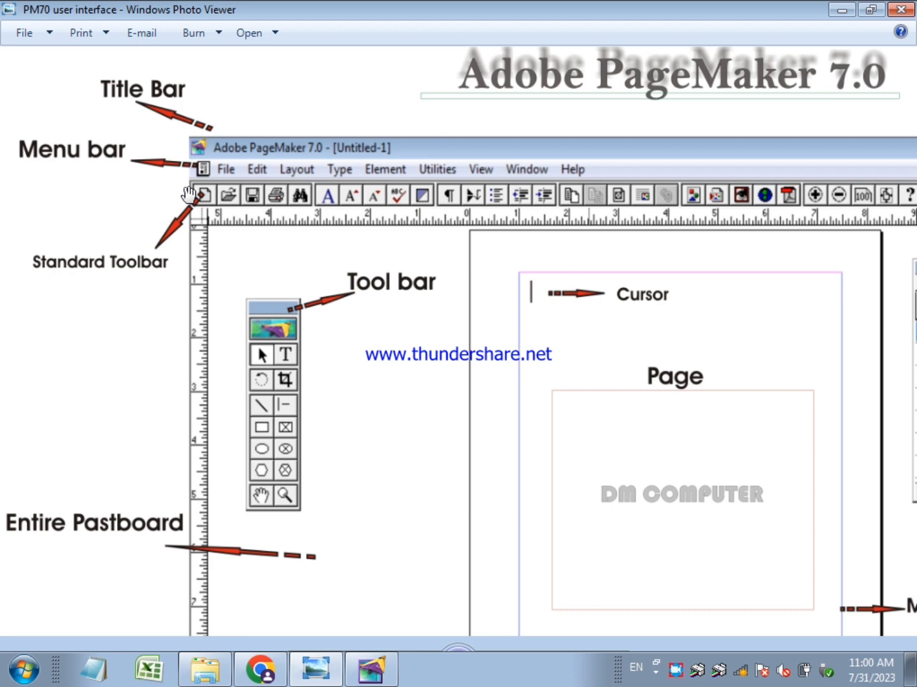
pyautogui.scroll(3, 382, 140)
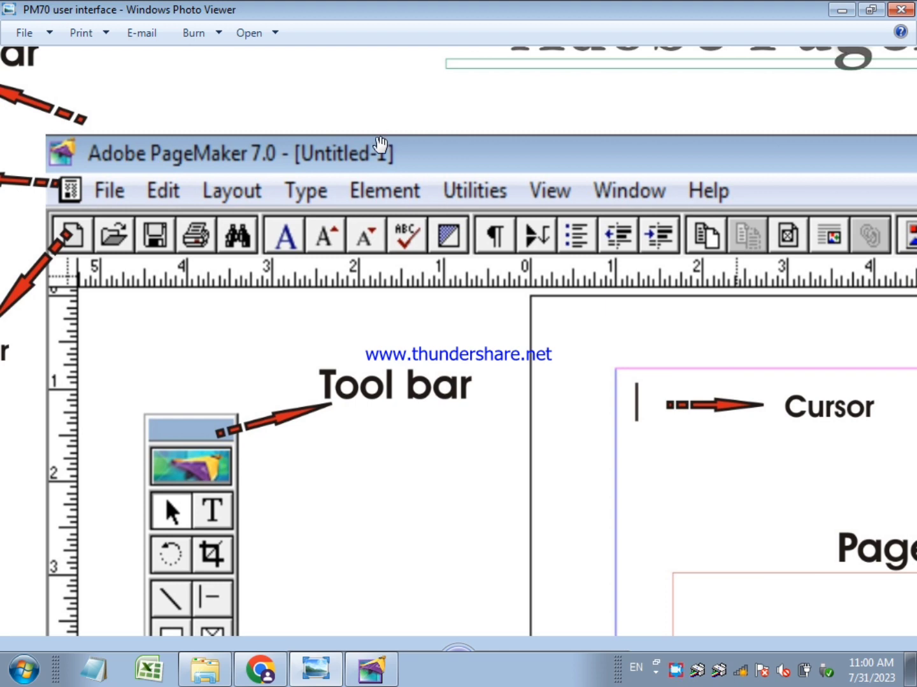
pyautogui.moveTo(370, 237); pyautogui.dragTo(428, 289)
pyautogui.scroll(-2, 361, 267)
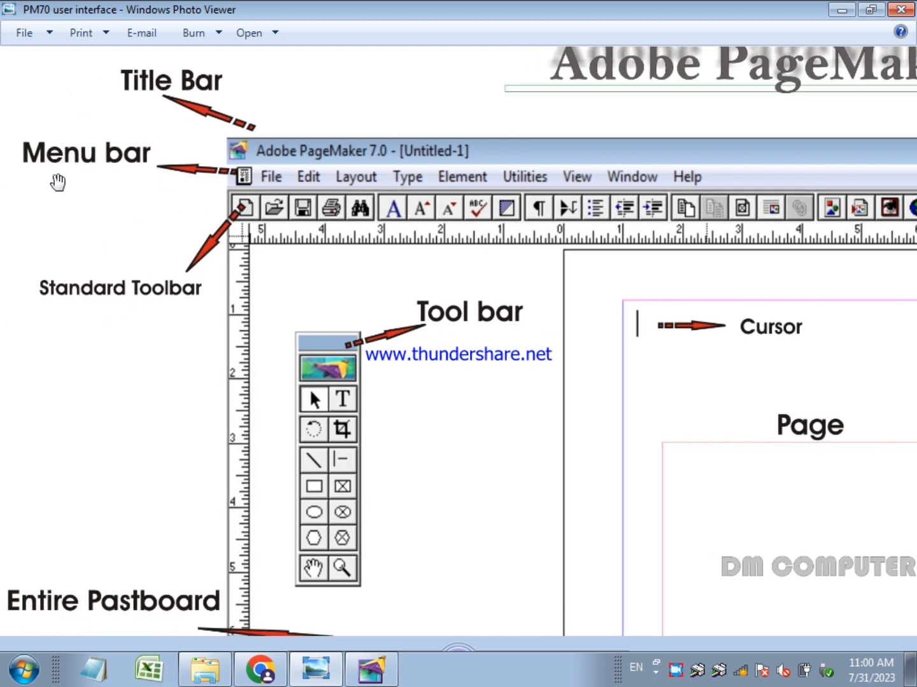
pyautogui.moveTo(293, 311); pyautogui.dragTo(272, 267)
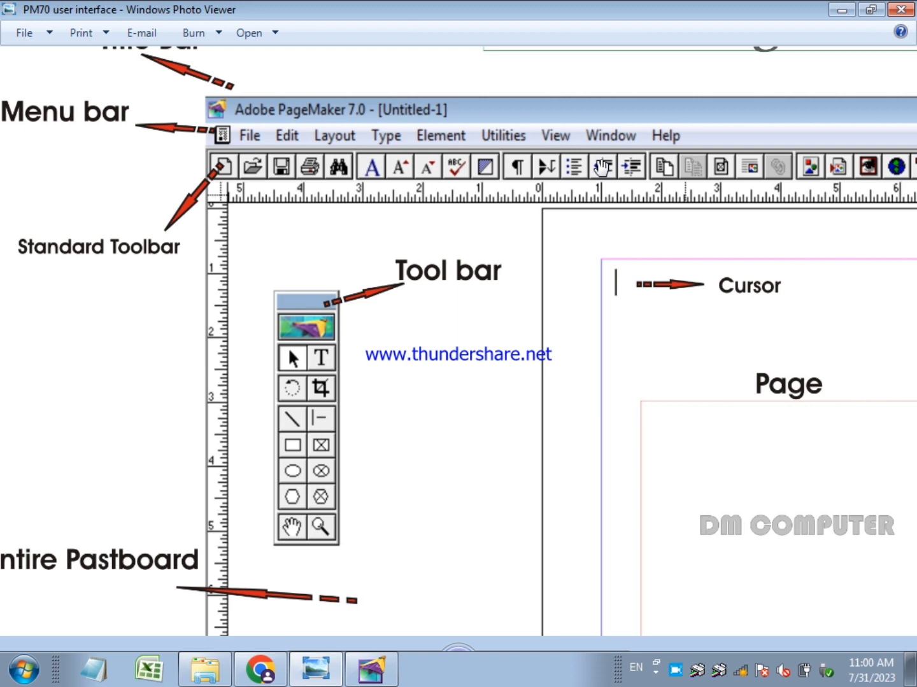
pyautogui.moveTo(477, 399); pyautogui.dragTo(420, 368)
pyautogui.moveTo(439, 188); pyautogui.dragTo(494, 184)
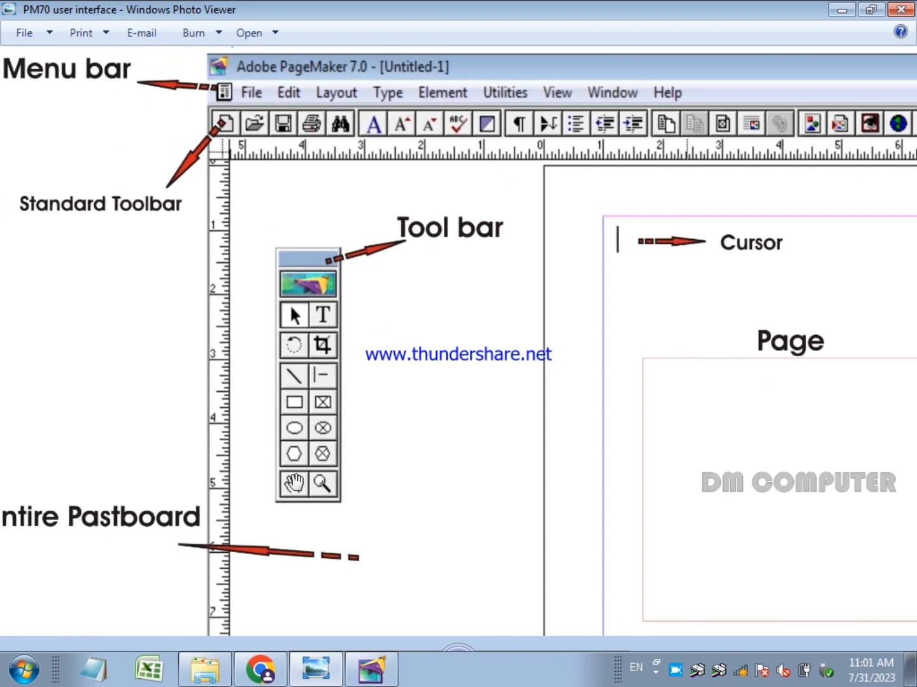
# Step: Examine the individual tools of the labelled Tool bar in the interface picture up close
pyautogui.moveTo(271, 499); pyautogui.dragTo(318, 456)
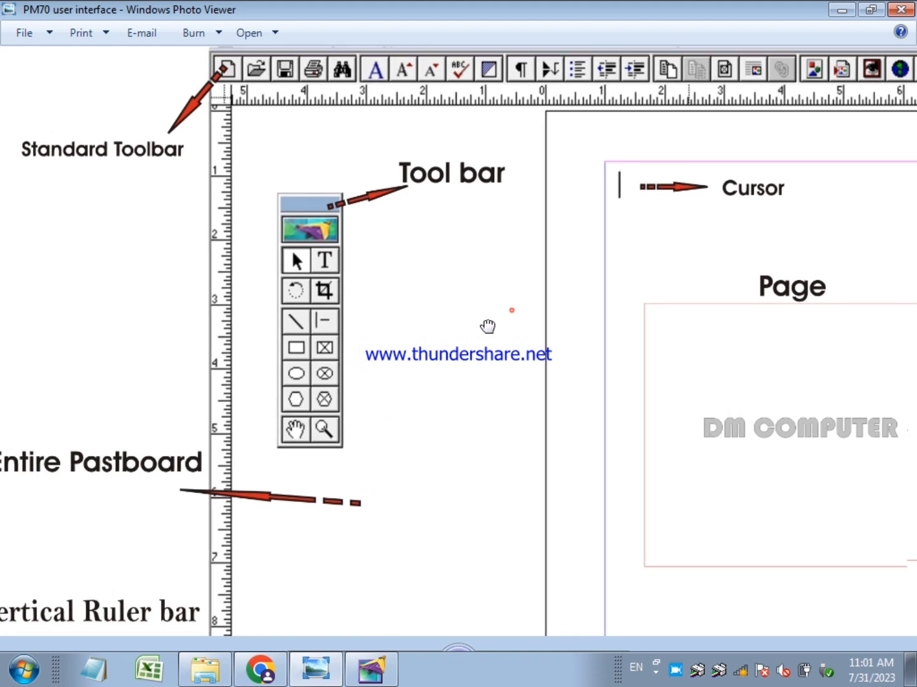
pyautogui.moveTo(488, 326); pyautogui.dragTo(443, 386)
pyautogui.moveTo(247, 410); pyautogui.dragTo(303, 322)
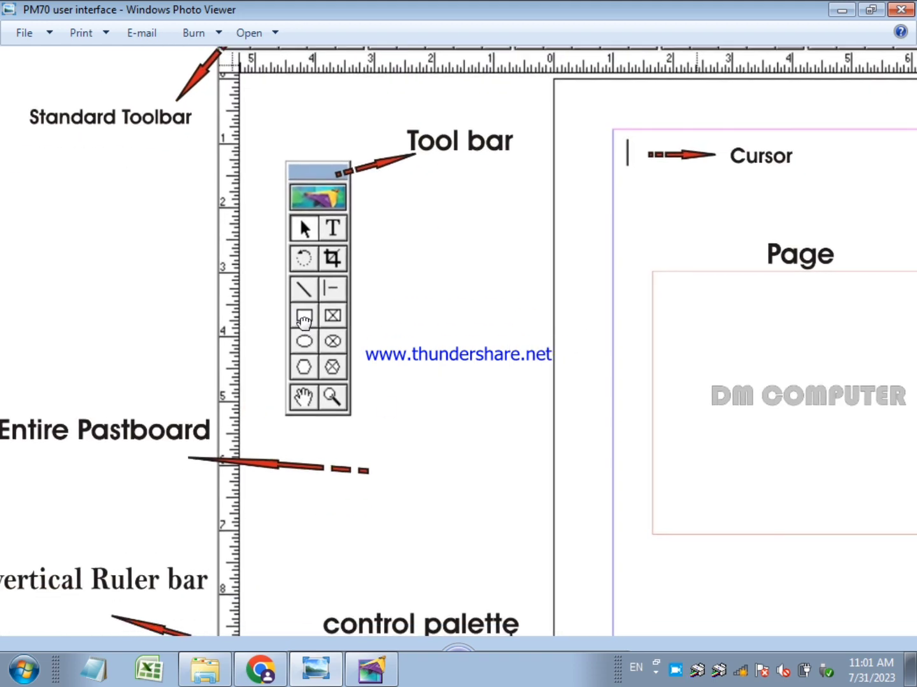
pyautogui.scroll(3, 321, 286)
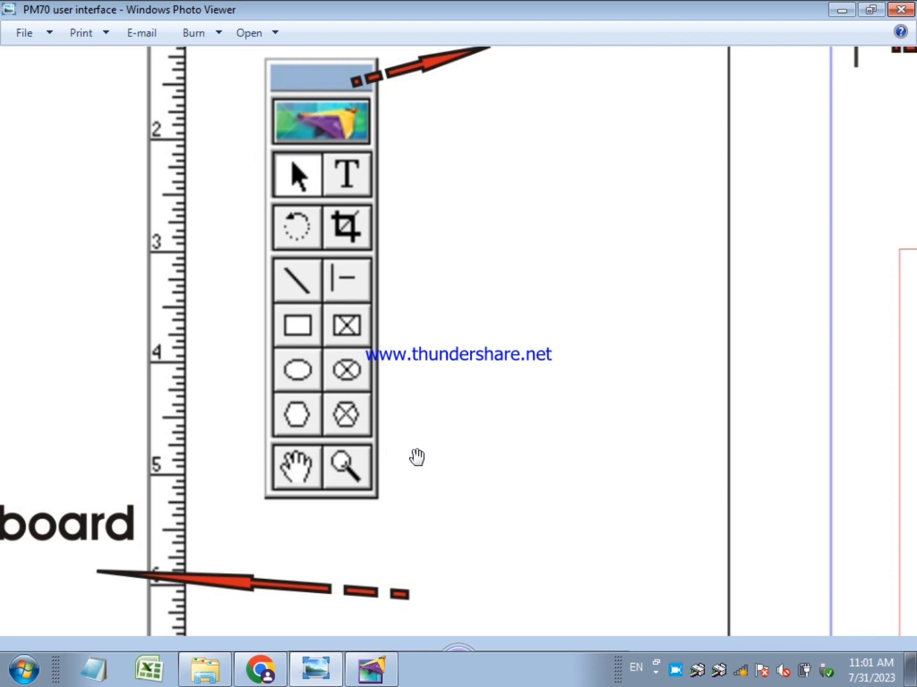
pyautogui.scroll(-1, 417, 457)
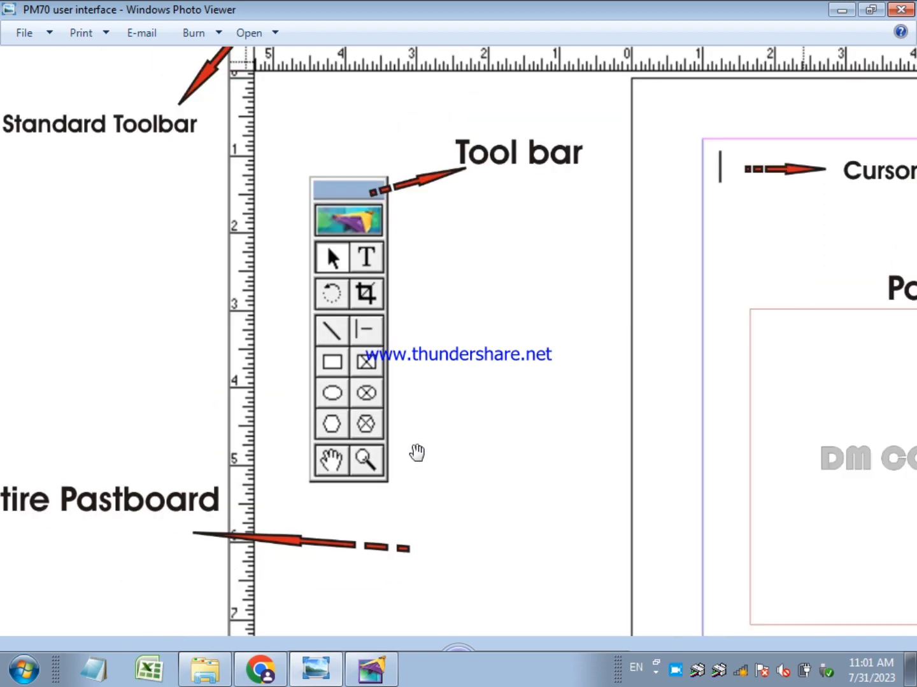
pyautogui.scroll(1, 417, 452)
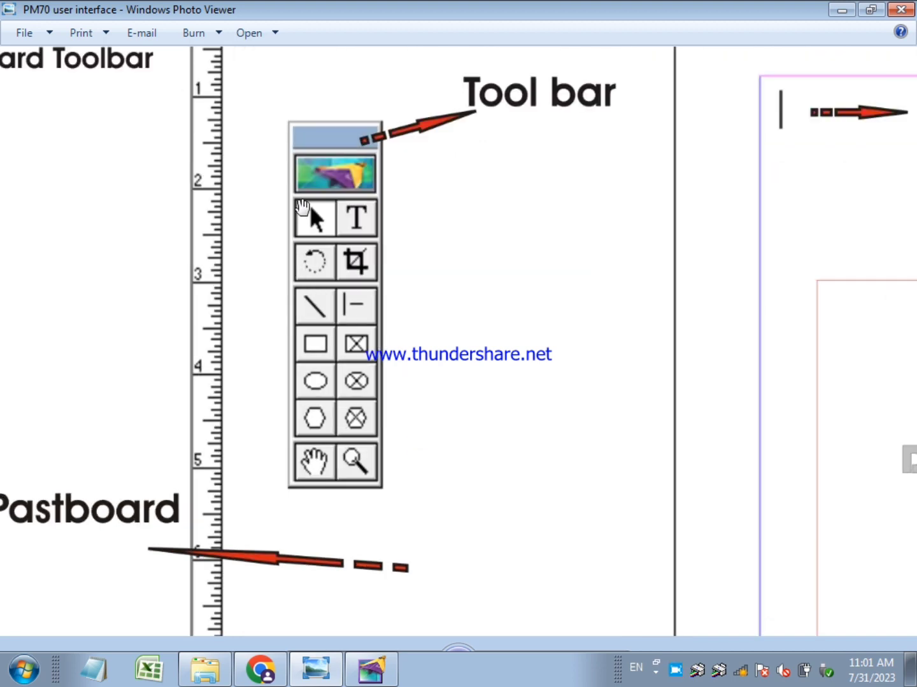
pyautogui.scroll(2, 324, 261)
pyautogui.scroll(-4, 398, 467)
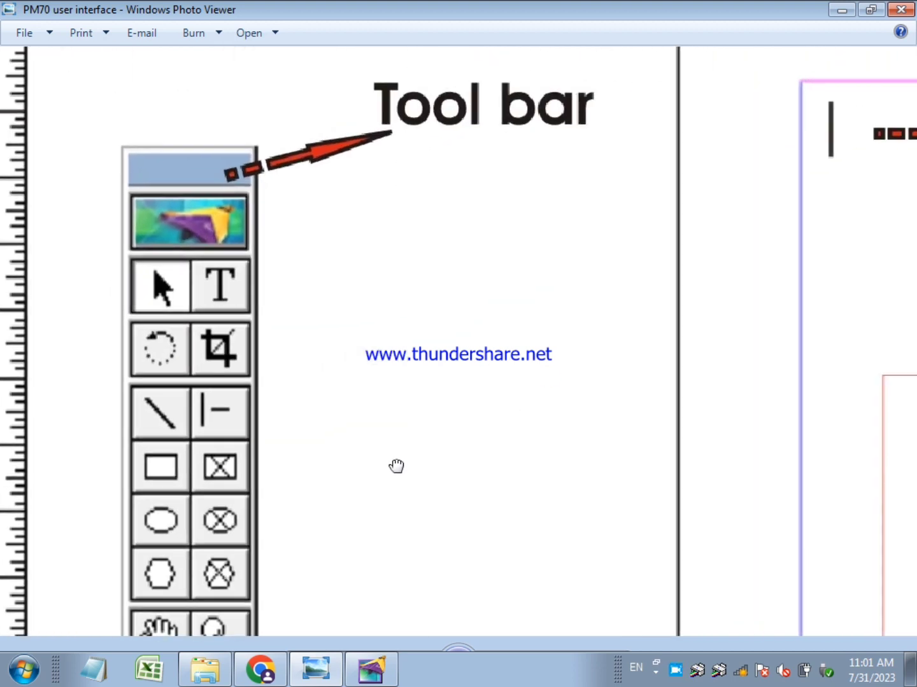
# Step: Examine the labelled cursor and page area of the PageMaker interface picture up close
pyautogui.scroll(-1, 409, 452)
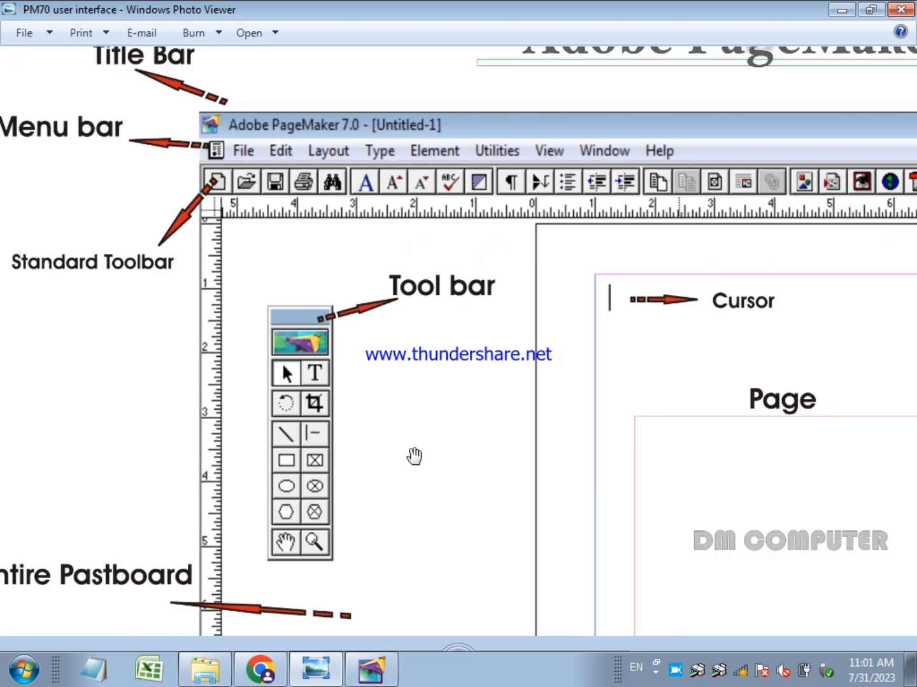
pyautogui.moveTo(746, 394); pyautogui.dragTo(380, 370)
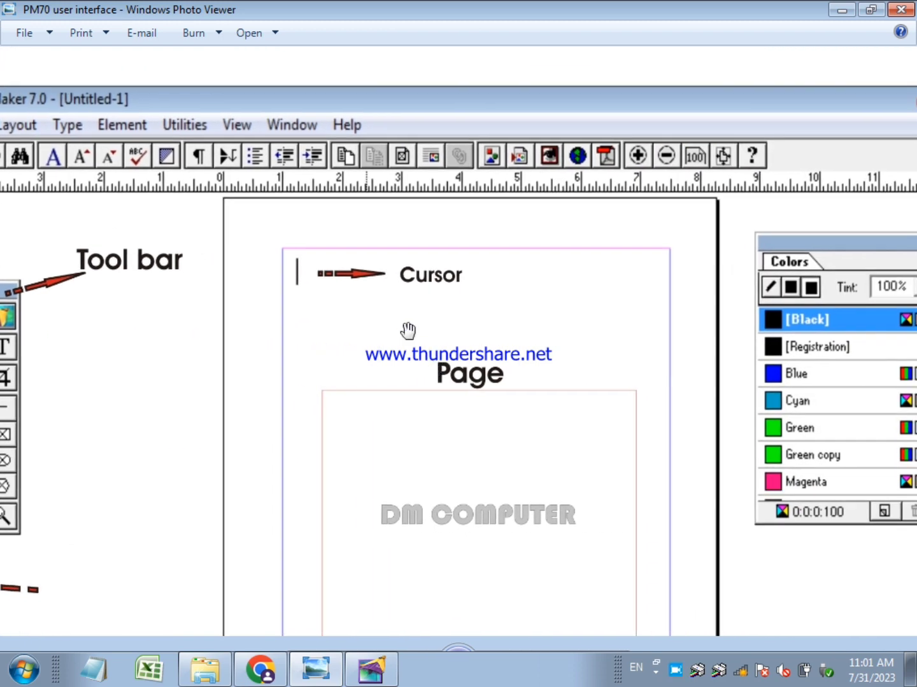
pyautogui.scroll(1, 380, 299)
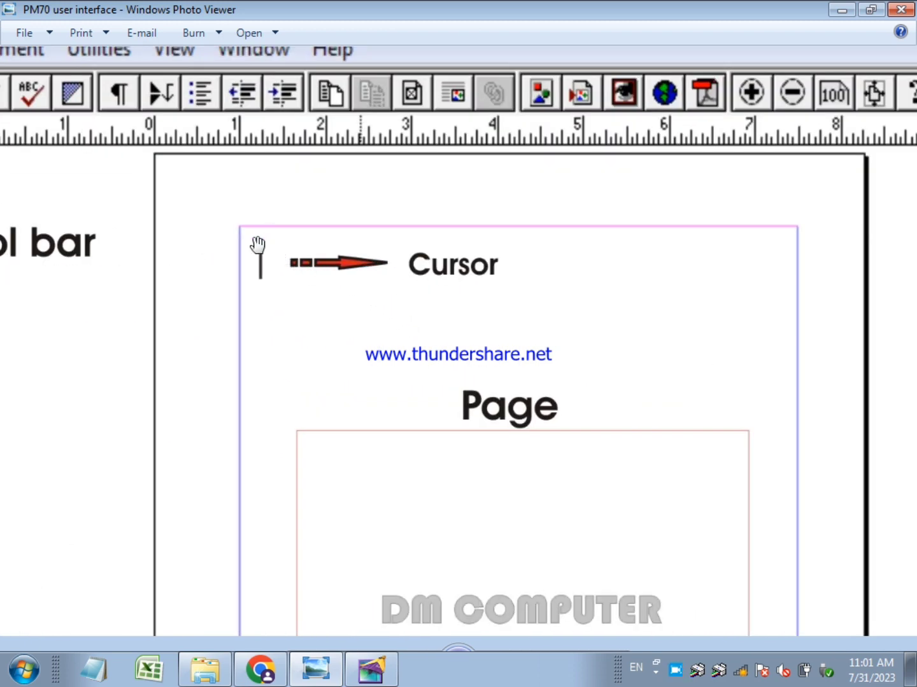
pyautogui.scroll(1, 252, 267)
pyautogui.scroll(-3, 253, 272)
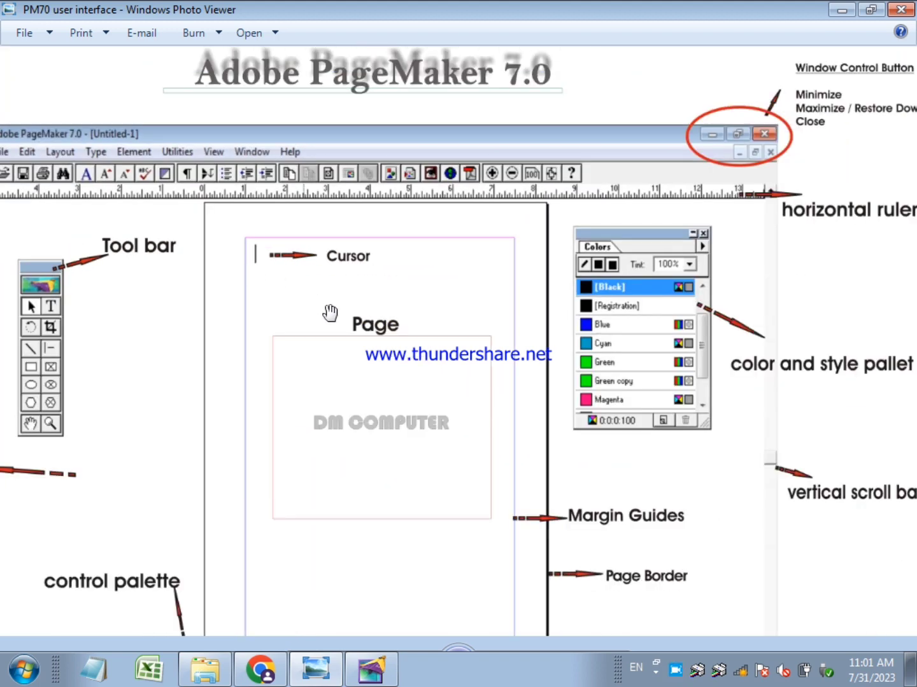
pyautogui.scroll(-3, 238, 549)
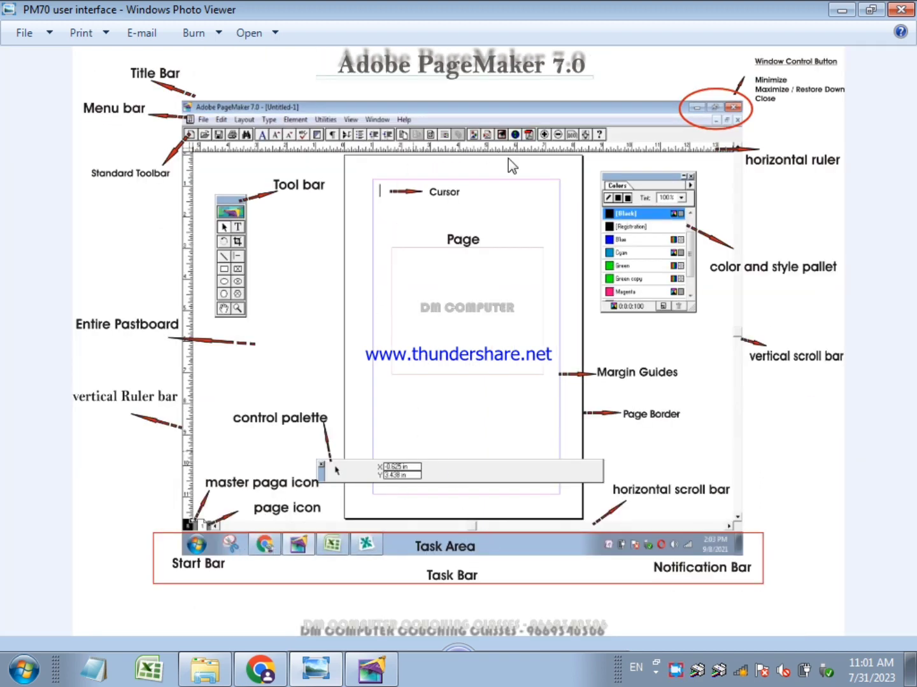
# Step: Examine the horizontal ruler, page, margin guides, page border and color palette labelled in the interface picture
pyautogui.scroll(1, 534, 183)
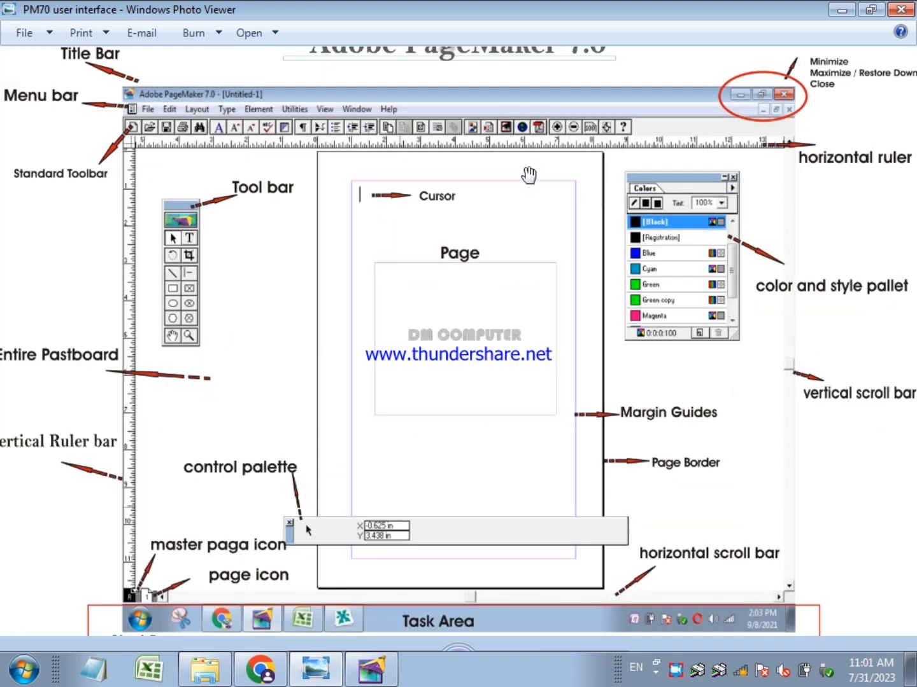
pyautogui.scroll(1, 527, 175)
pyautogui.scroll(-2, 574, 353)
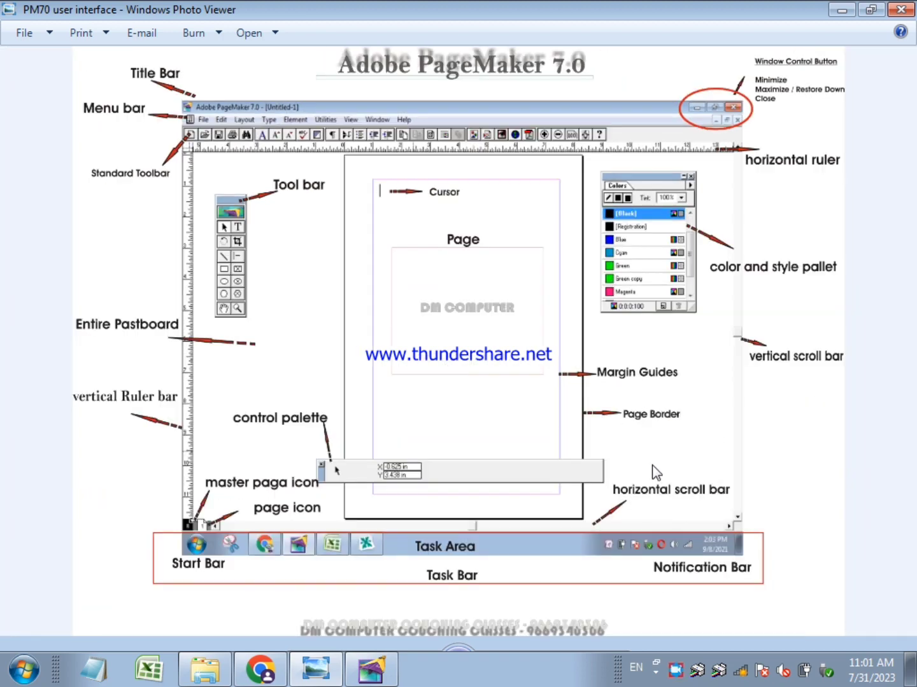
pyautogui.scroll(2, 622, 424)
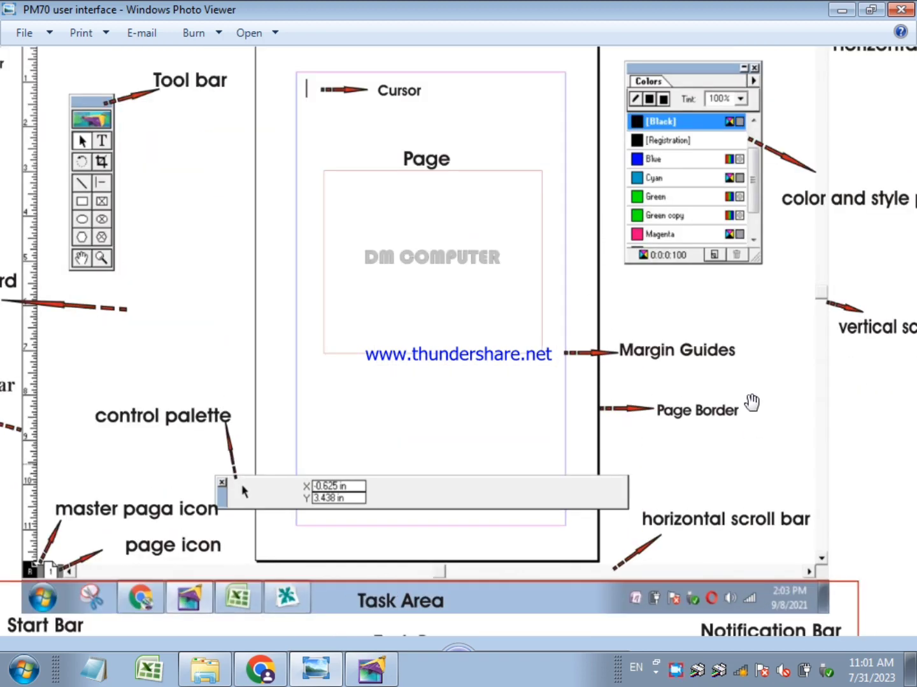
pyautogui.scroll(2, 751, 403)
pyautogui.moveTo(433, 184); pyautogui.dragTo(471, 383)
pyautogui.moveTo(432, 254); pyautogui.dragTo(444, 321)
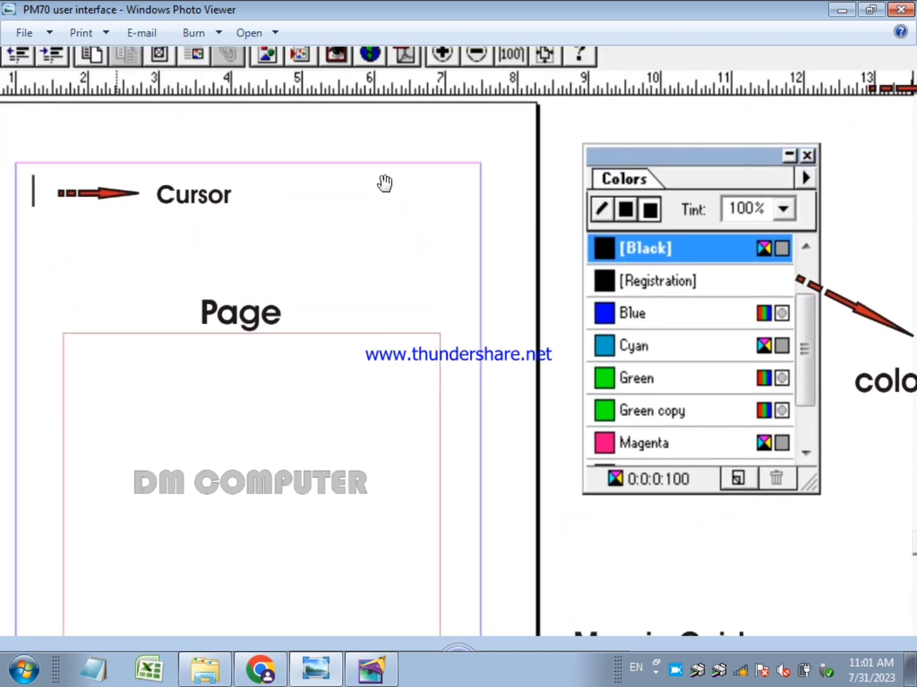
pyautogui.scroll(-3, 385, 184)
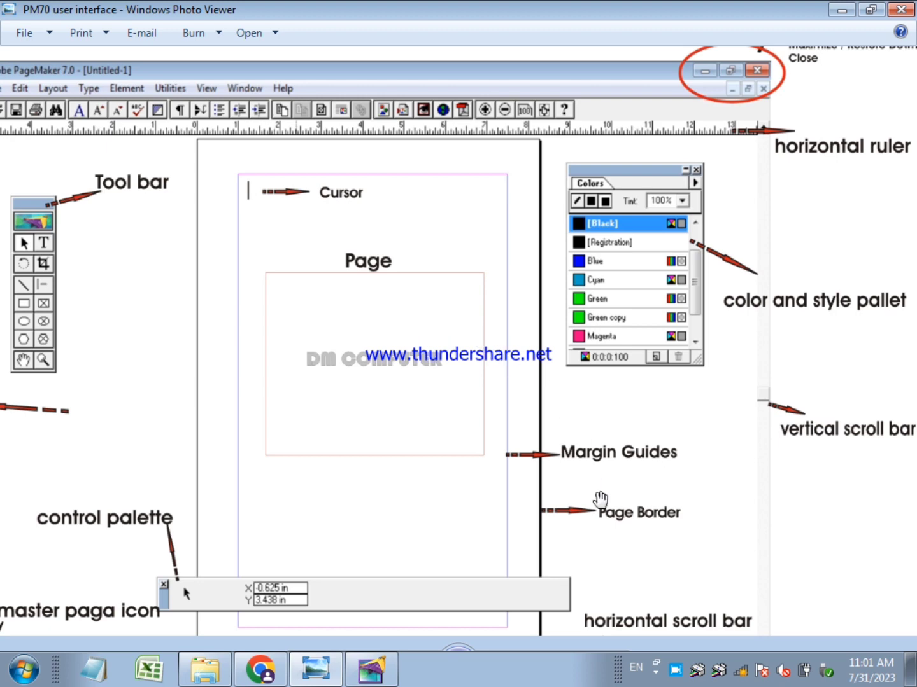
pyautogui.scroll(2, 599, 500)
pyautogui.scroll(-3, 600, 496)
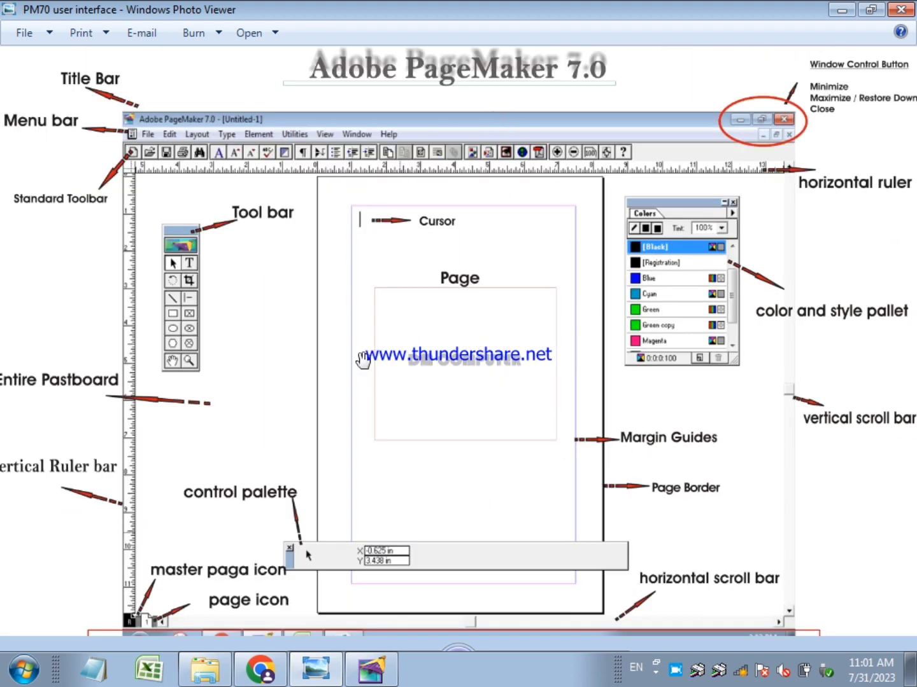
# Step: Examine the labelled vertical and horizontal scroll bars in the interface picture
pyautogui.scroll(-1, 433, 403)
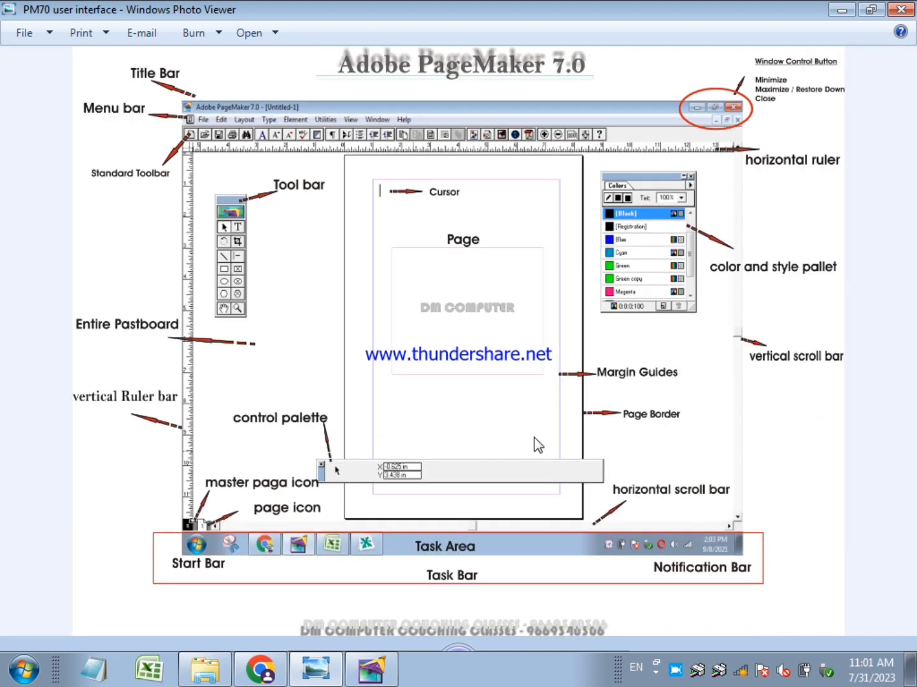
pyautogui.scroll(1, 823, 210)
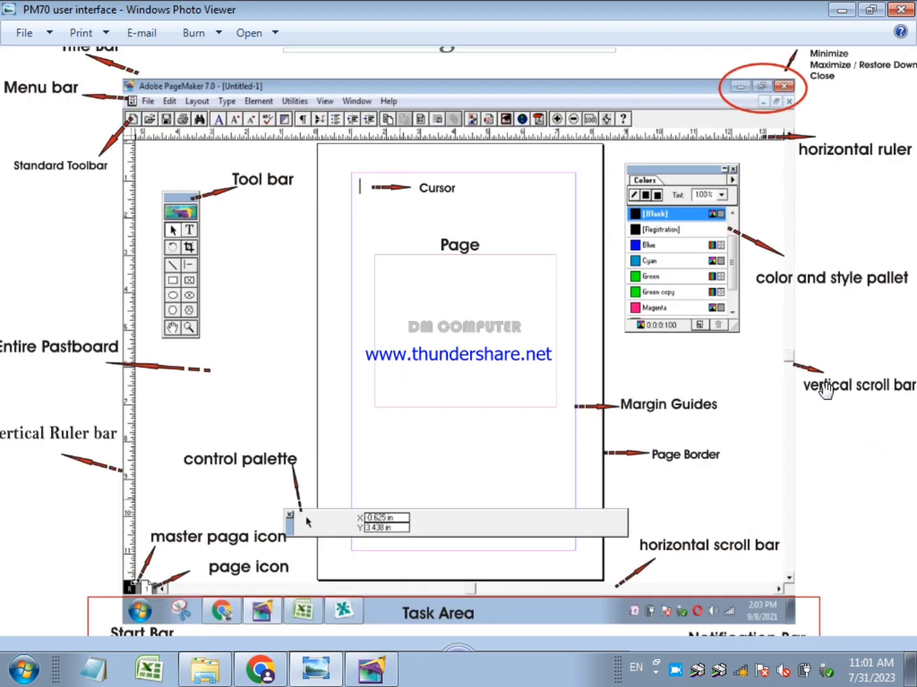
pyautogui.scroll(-1, 821, 389)
pyautogui.scroll(1, 539, 527)
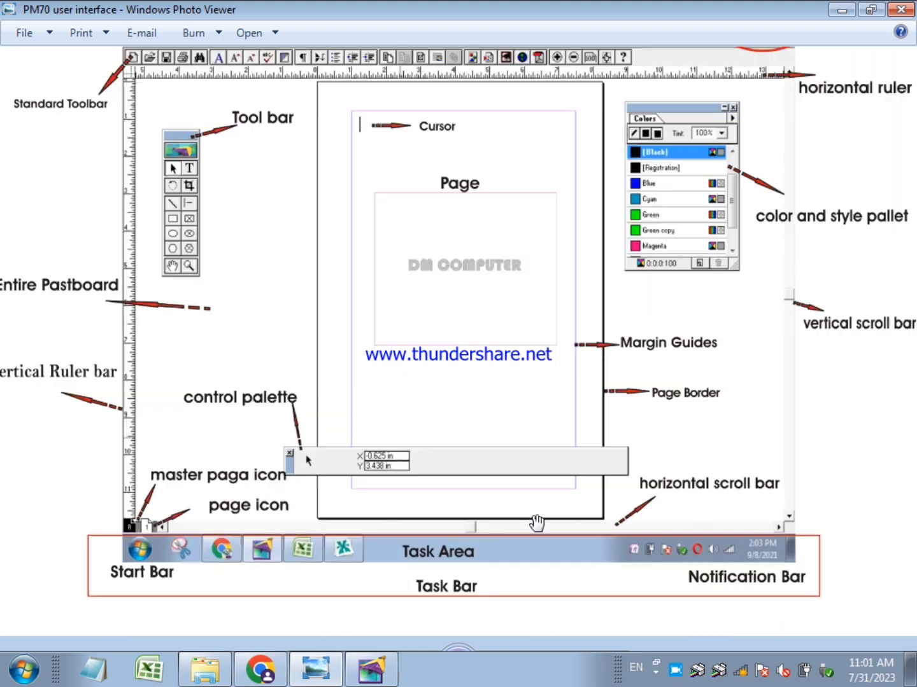
# Step: Examine the labelled control palette with its X and Y fields in the interface picture up close
pyautogui.moveTo(334, 527); pyautogui.dragTo(404, 487)
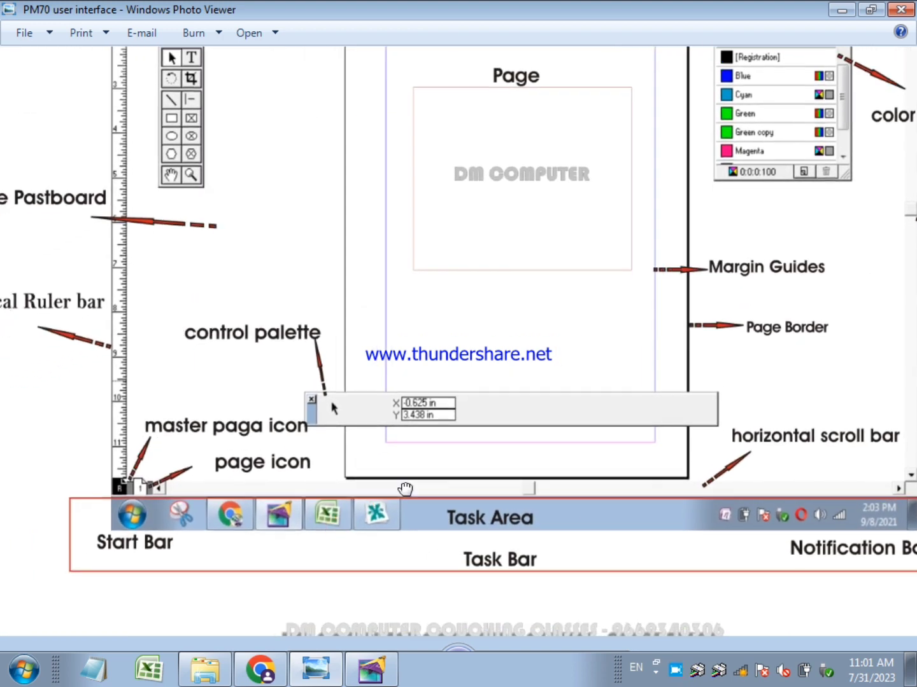
pyautogui.scroll(1, 265, 355)
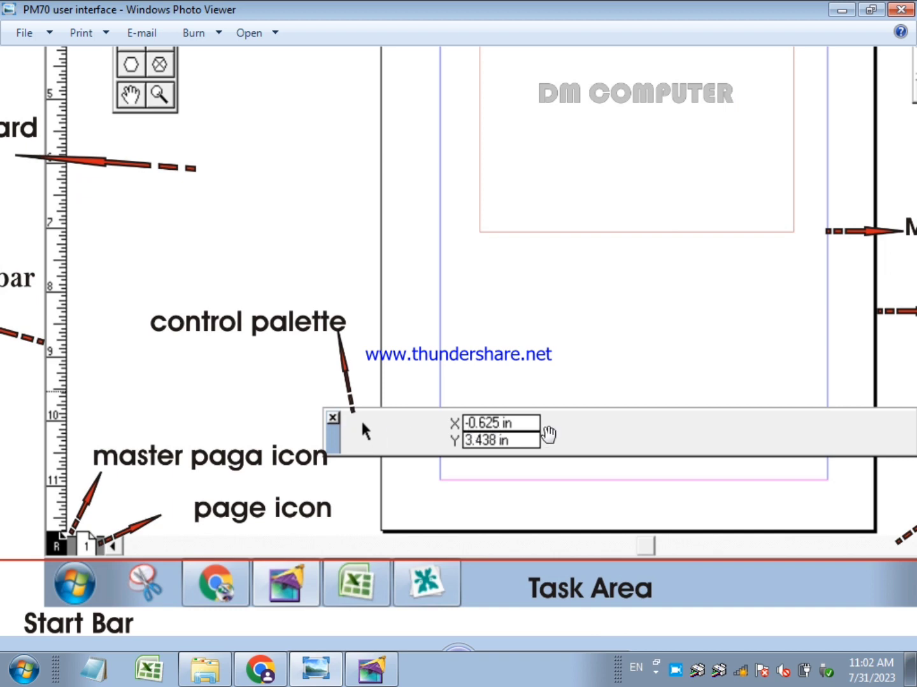
pyautogui.moveTo(666, 433); pyautogui.dragTo(639, 430)
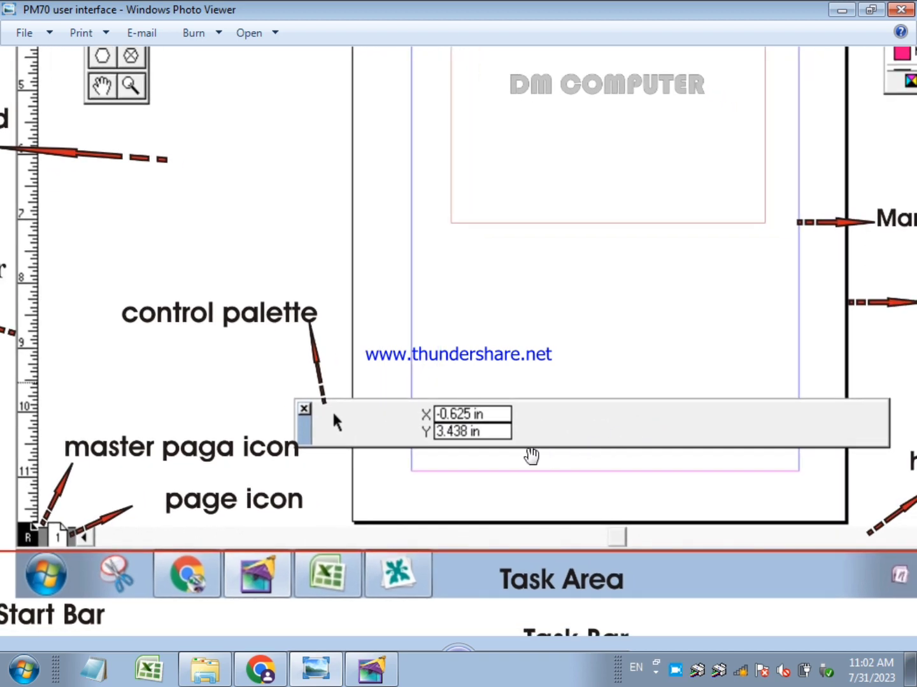
pyautogui.scroll(-1, 439, 449)
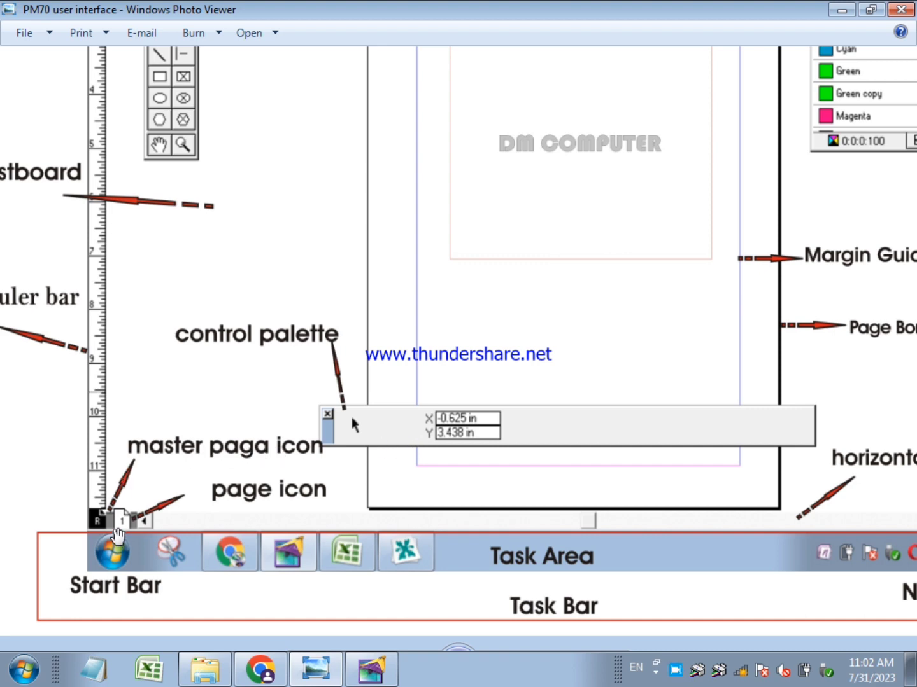
# Step: Examine the labelled master page icon and page icon beneath the vertical ruler in the interface picture
pyautogui.scroll(2, 117, 538)
pyautogui.scroll(1, 118, 537)
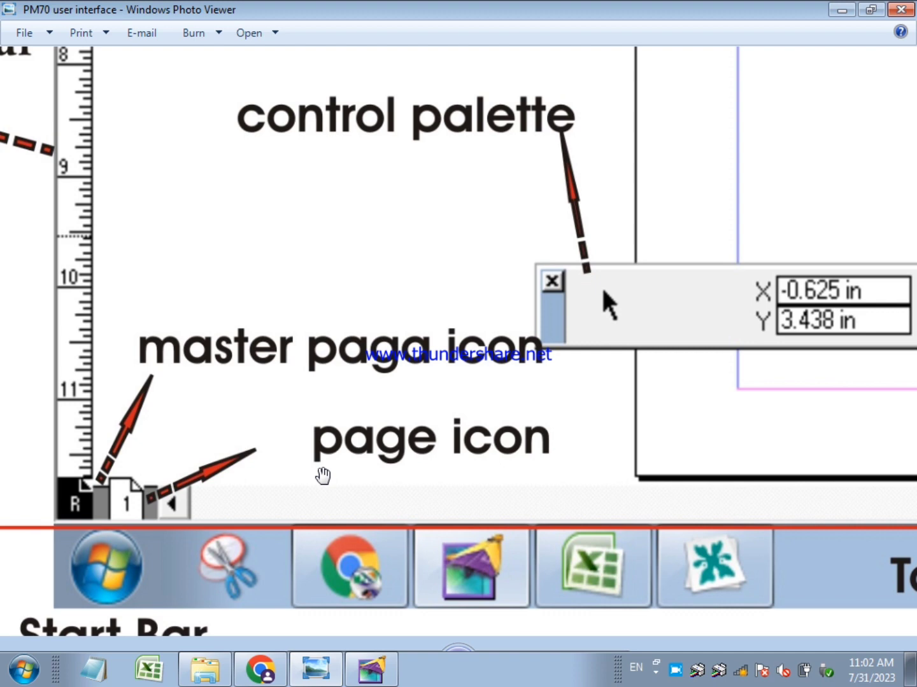
pyautogui.scroll(-3, 323, 476)
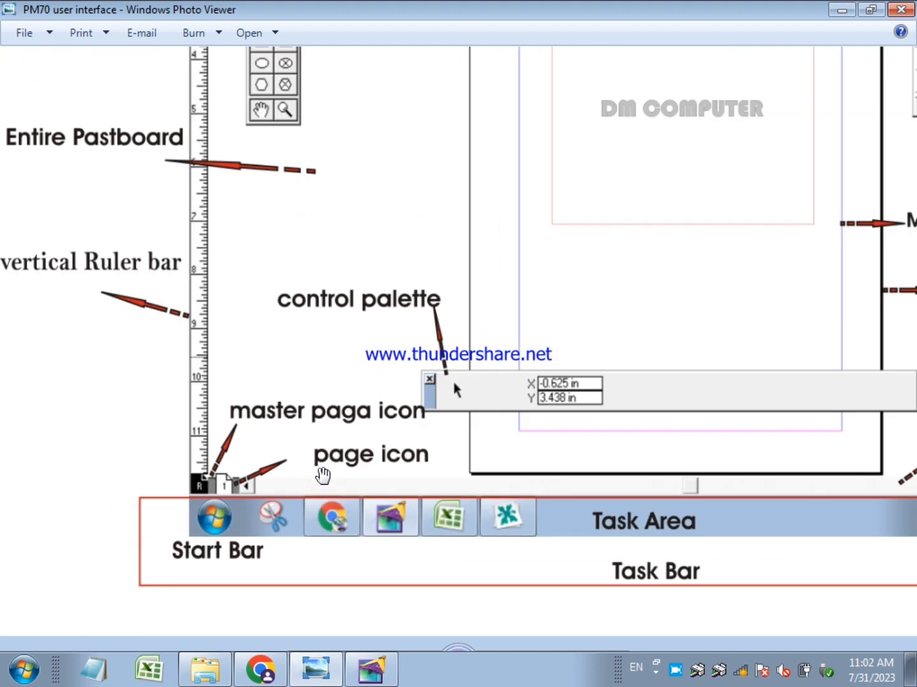
pyautogui.scroll(-3, 323, 475)
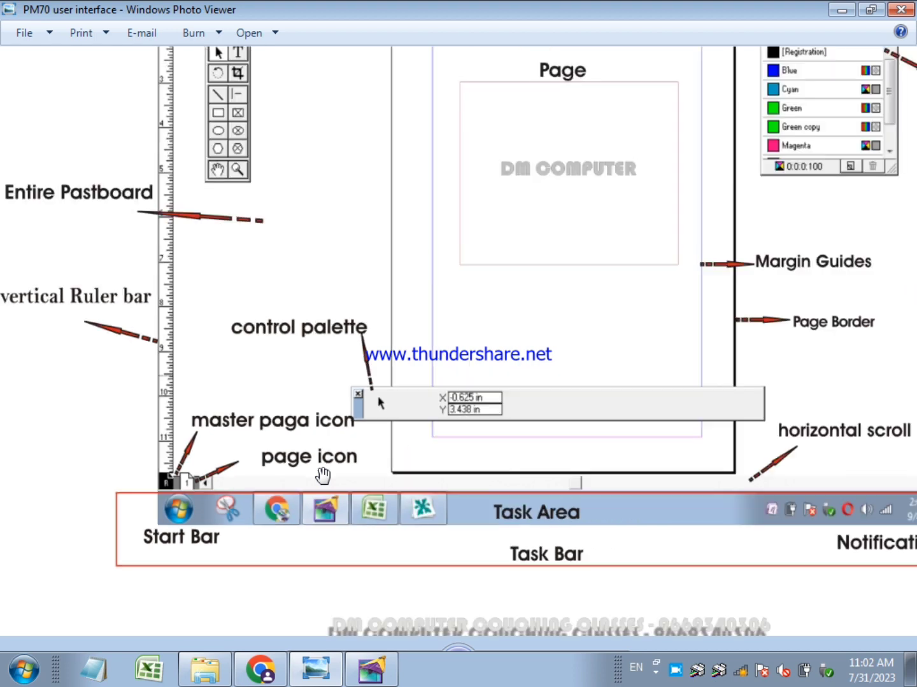
# Step: Examine the labelled task bar with its start bar, task area and notification bar, and return to the whole picture
pyautogui.scroll(2, 315, 308)
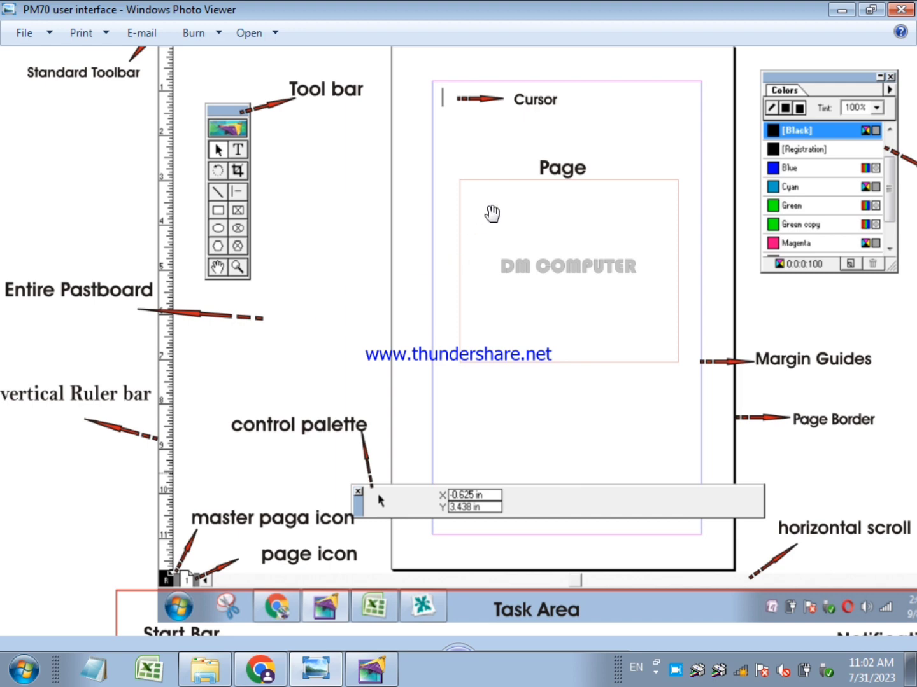
pyautogui.scroll(-1, 334, 255)
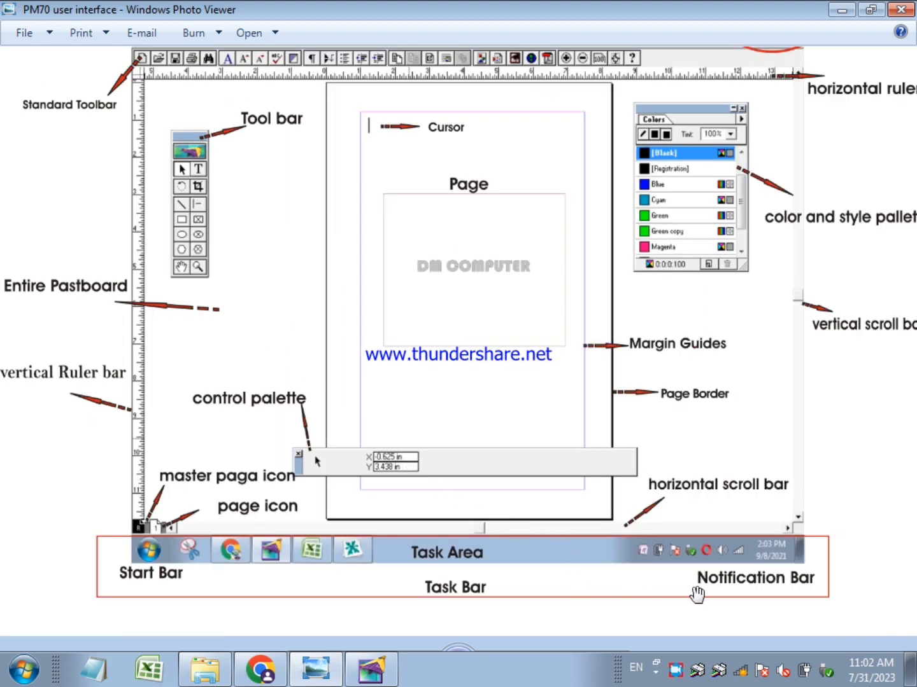
pyautogui.scroll(2, 605, 604)
pyautogui.scroll(-1, 518, 609)
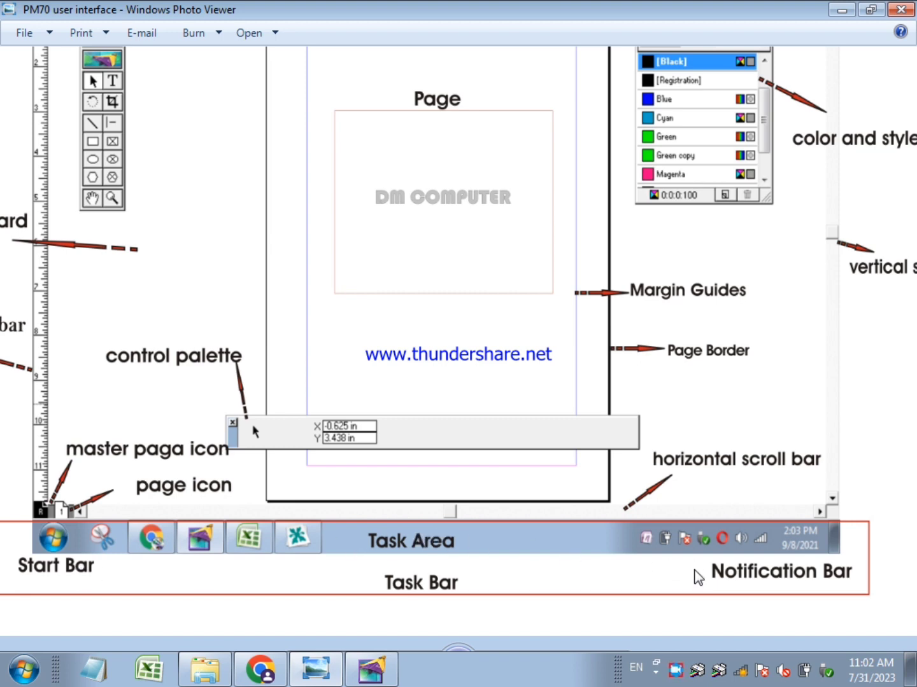
pyautogui.scroll(-1, 695, 574)
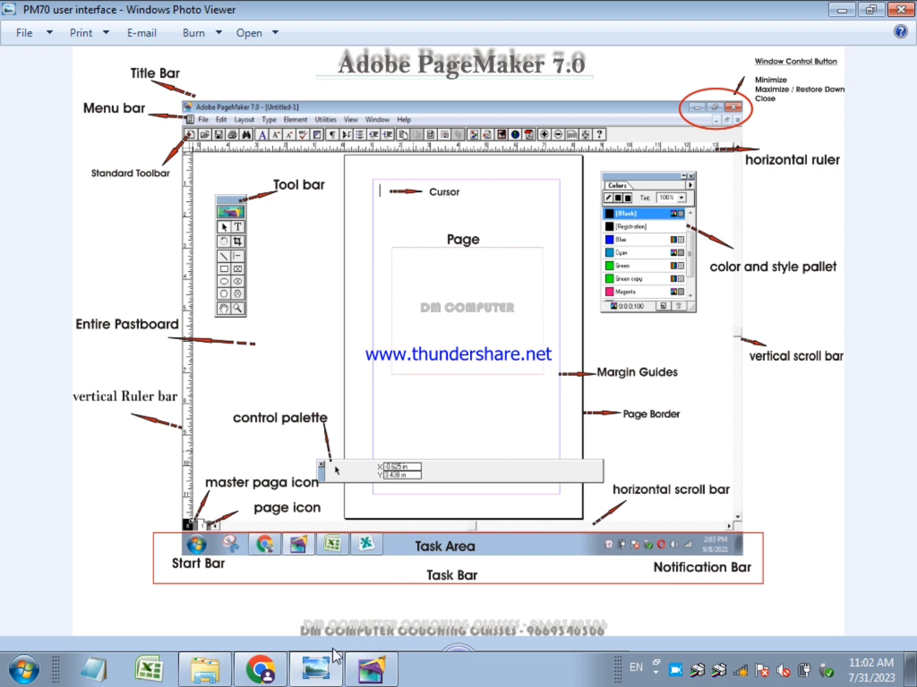
# Step: Switch to Chrome, view the first page of the Adobe PageMaker 7.0 PDF, and show the first page of PageMaker data 1.1.pdf
pyautogui.click(258, 674)
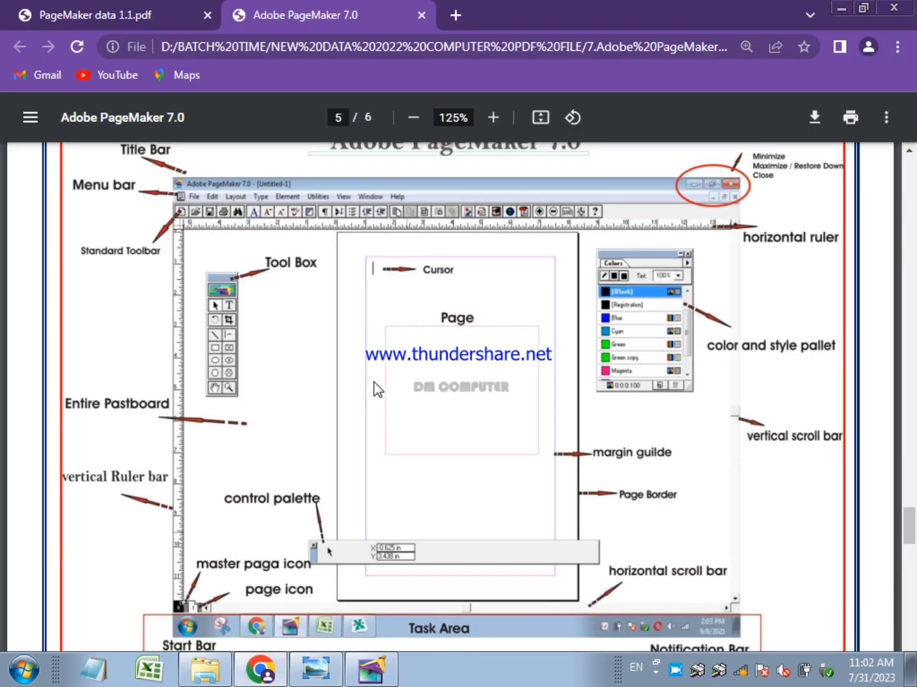
pyautogui.scroll(20, 374, 382)
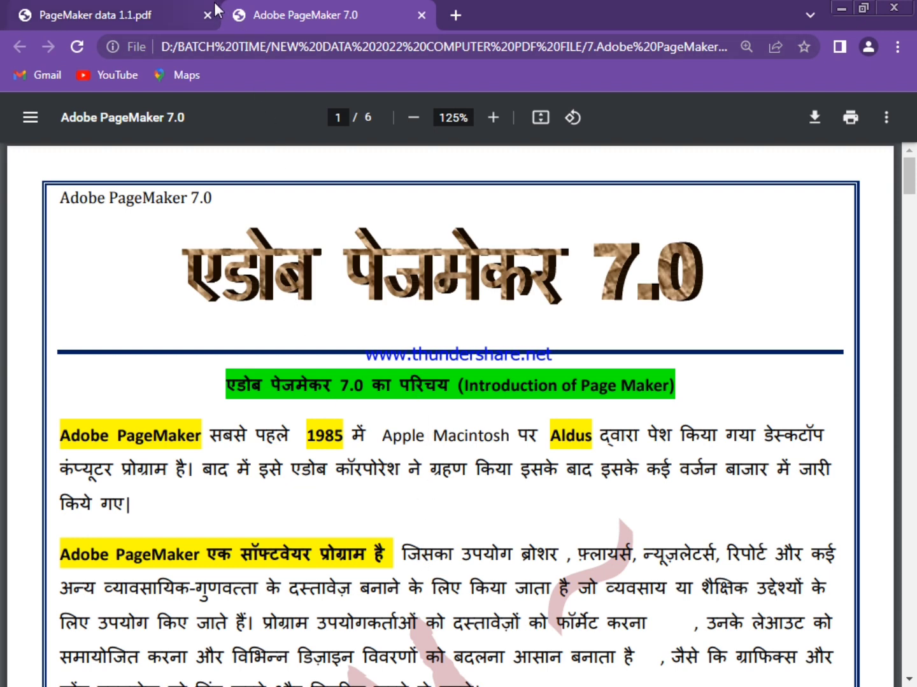
pyautogui.click(154, 17)
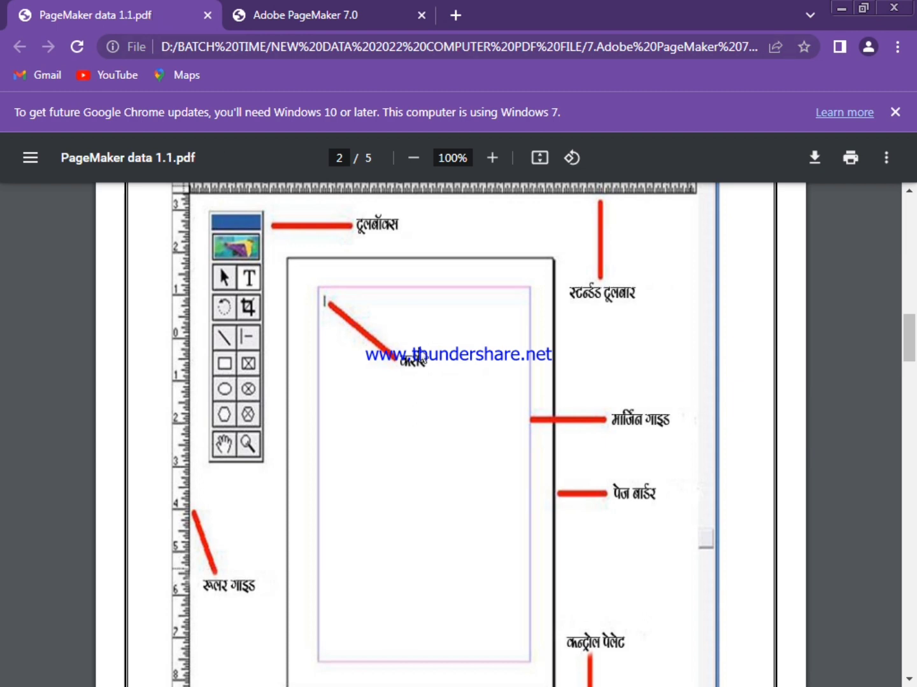
pyautogui.scroll(10, 417, 337)
pyautogui.scroll(10, 416, 337)
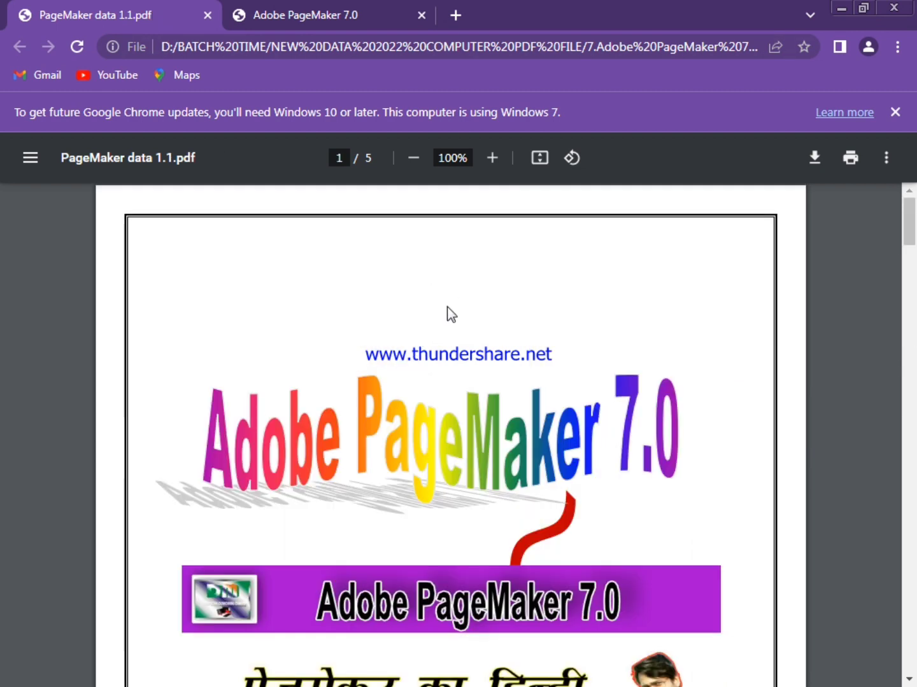
# Step: Examine the Hindi-labelled interface diagram on page 2 of PageMaker data 1.1.pdf and continue to the introduction on page 3
pyautogui.scroll(-5, 449, 311)
pyautogui.scroll(-10, 448, 326)
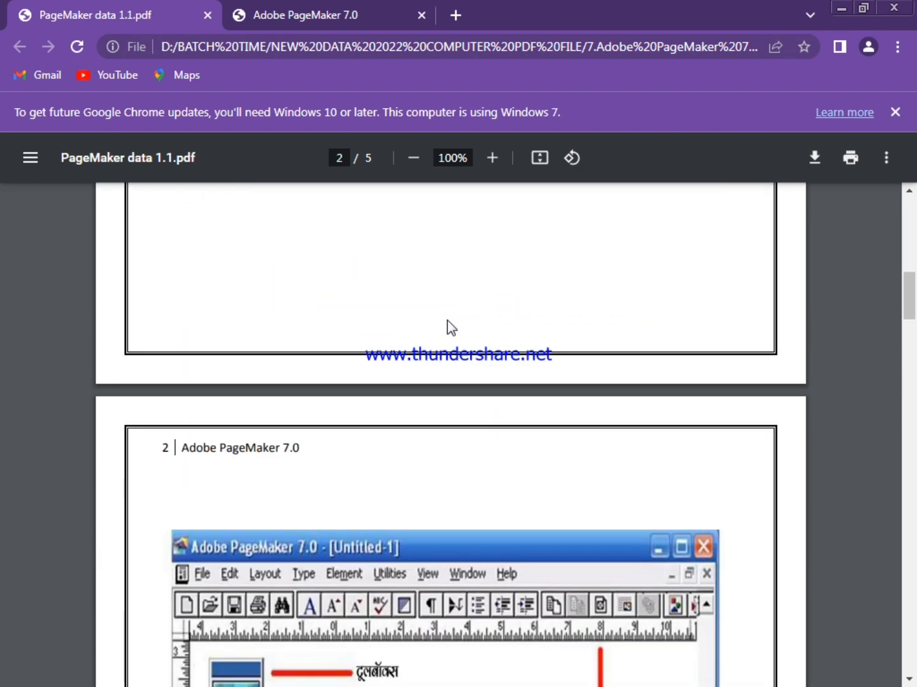
pyautogui.scroll(-2, 447, 320)
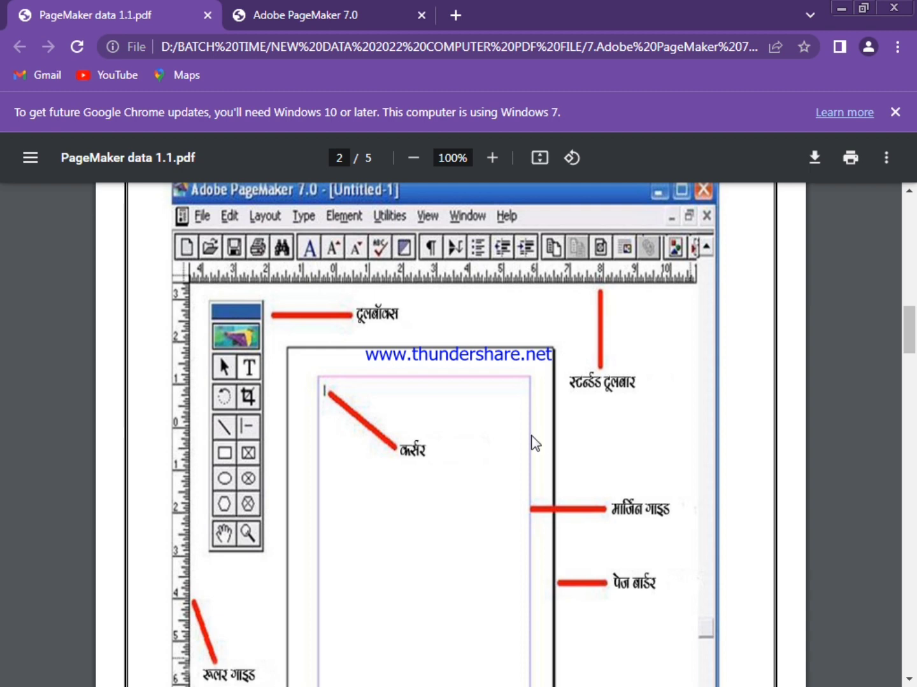
pyautogui.scroll(-2, 536, 444)
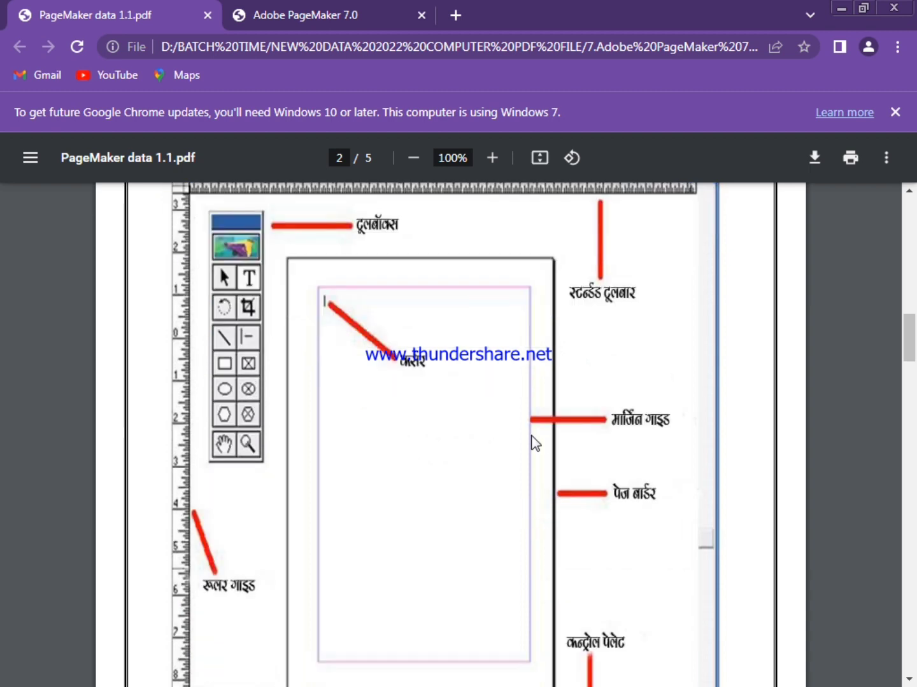
pyautogui.scroll(-2, 536, 444)
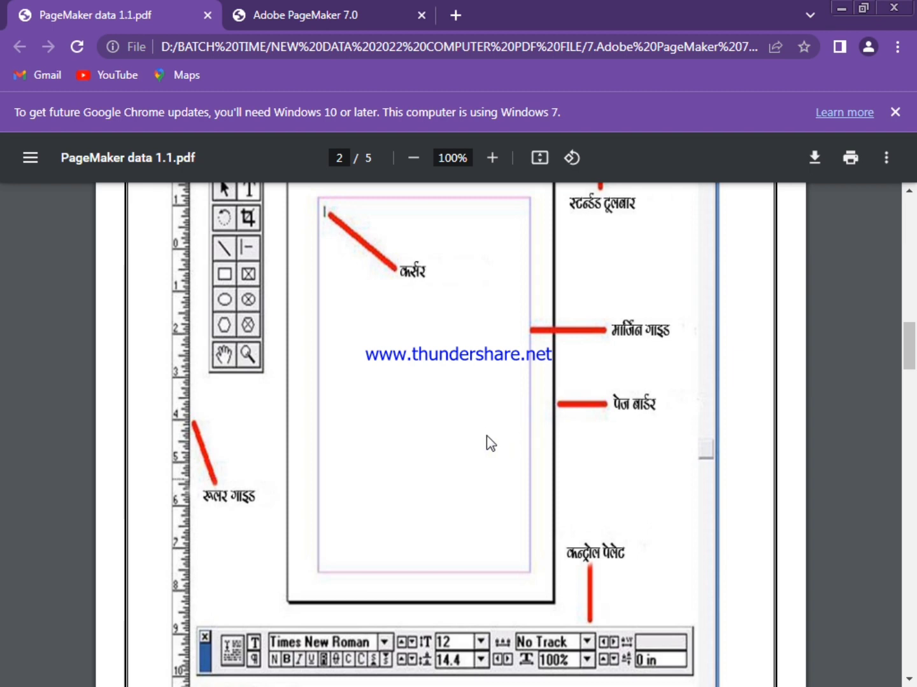
pyautogui.scroll(-4, 487, 444)
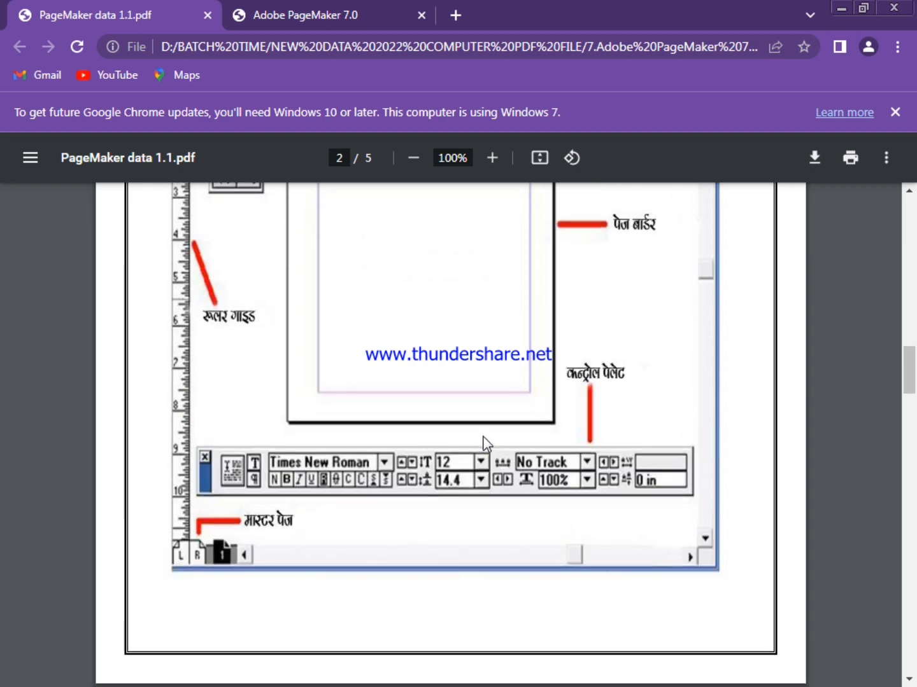
pyautogui.scroll(-4, 487, 444)
pyautogui.scroll(-4, 487, 444)
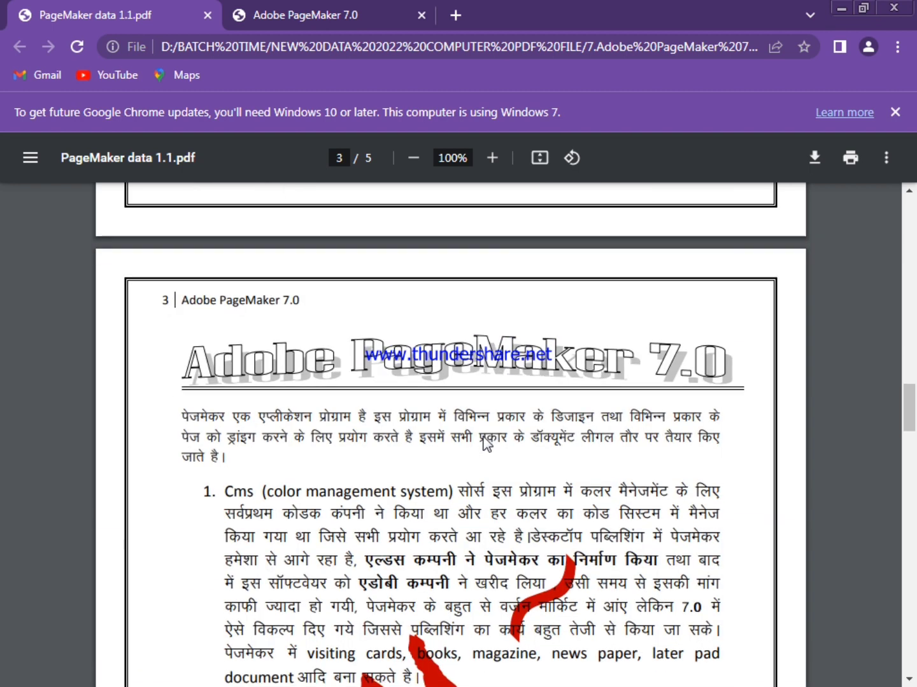
# Step: Read page 3 of the PDF, from the introduction and color management system paragraph through the PageMaker features section and its file extension note
pyautogui.scroll(-3, 487, 444)
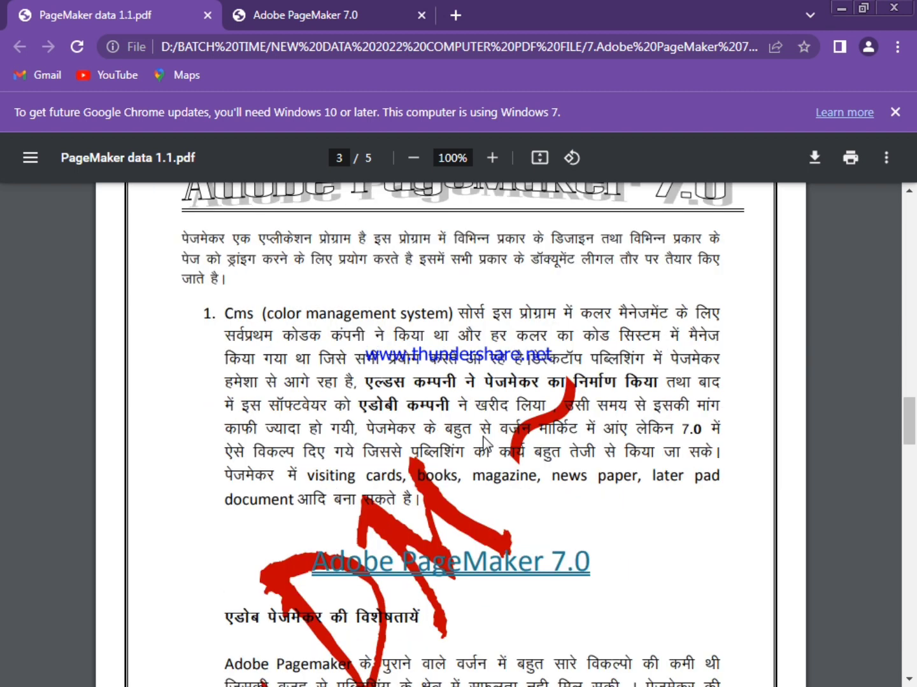
pyautogui.scroll(-3, 483, 439)
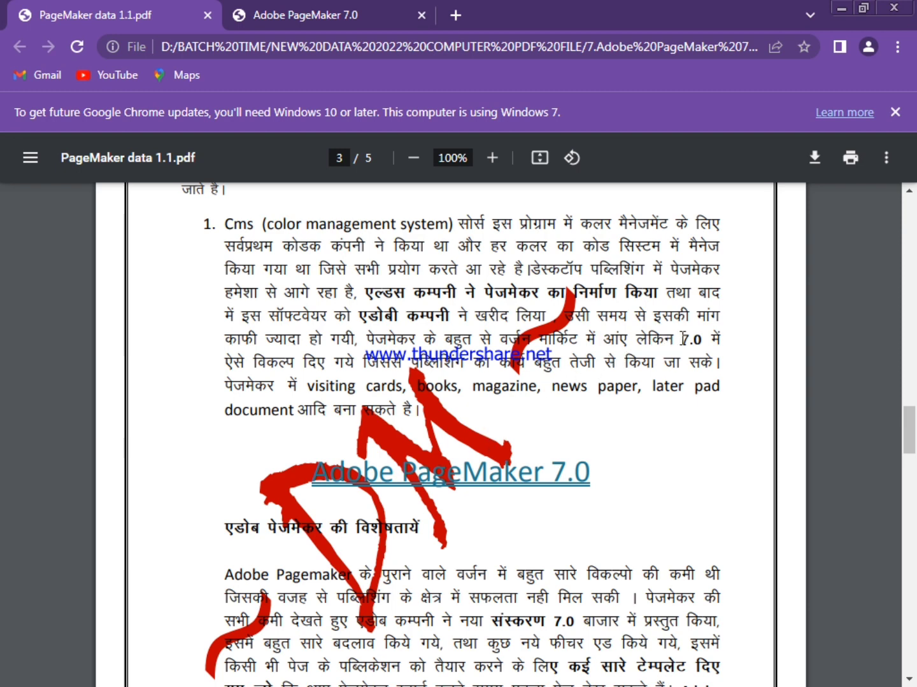
pyautogui.moveTo(711, 345); pyautogui.dragTo(590, 342)
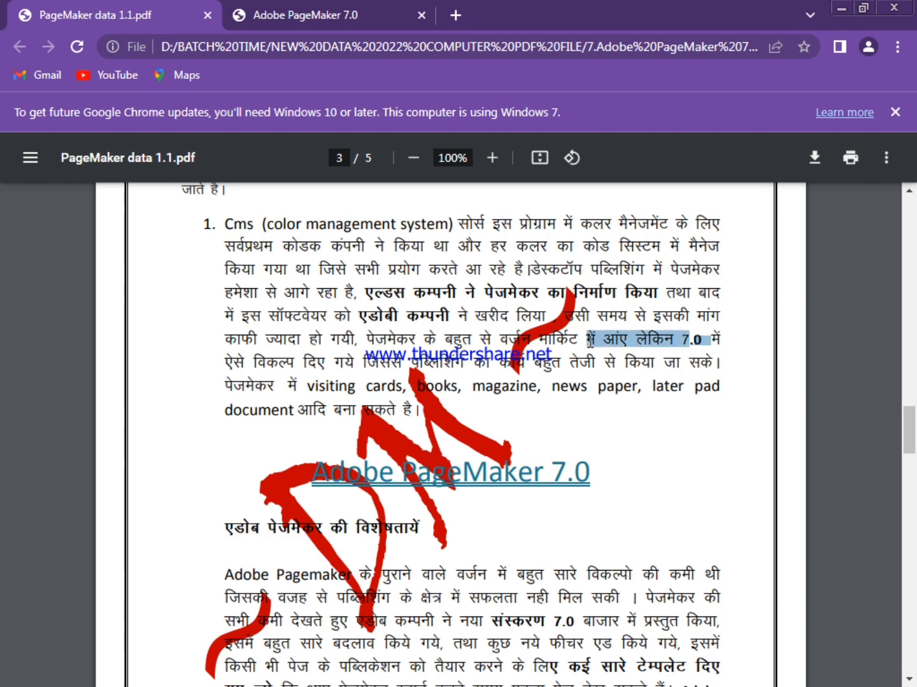
pyautogui.scroll(3, 711, 345)
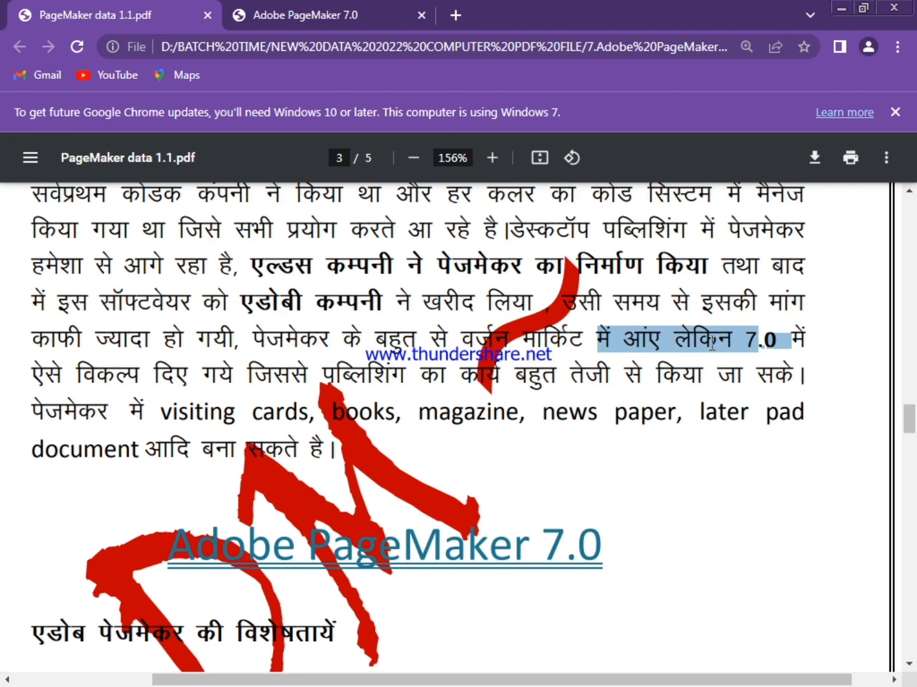
pyautogui.scroll(-2, 711, 345)
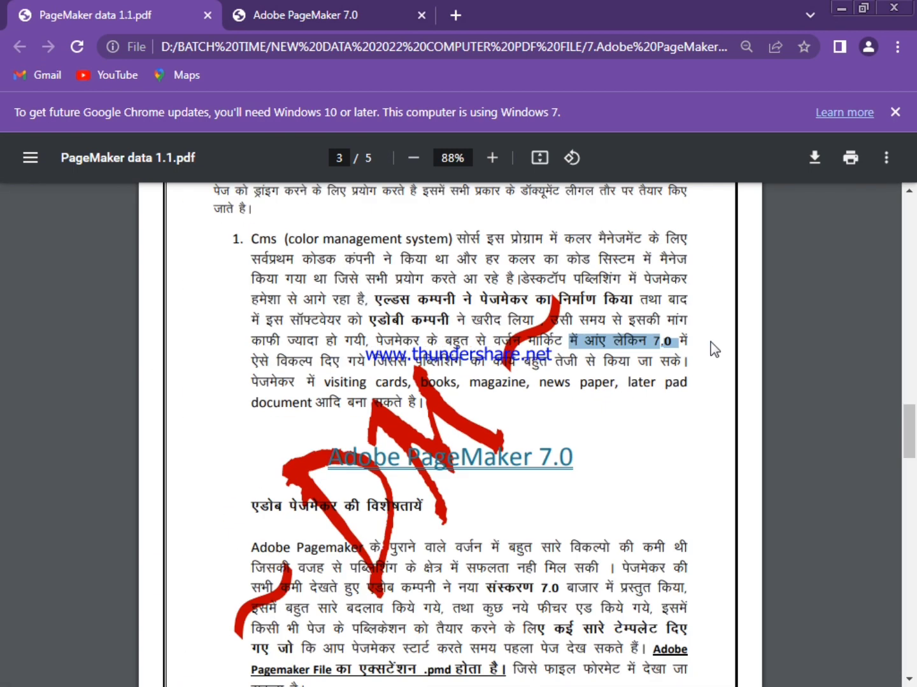
pyautogui.scroll(1, 711, 344)
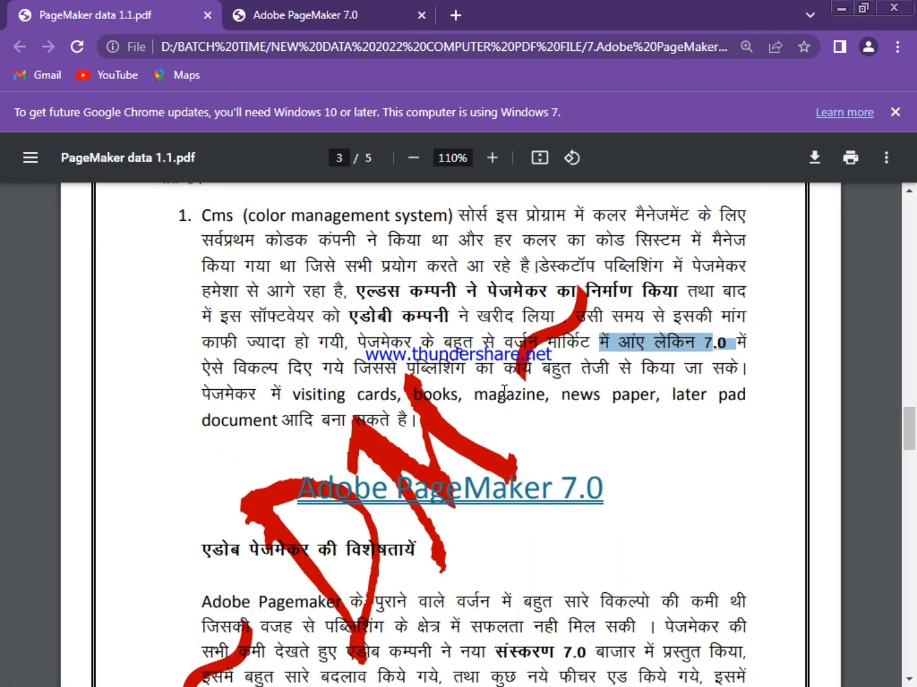
pyautogui.click(587, 428)
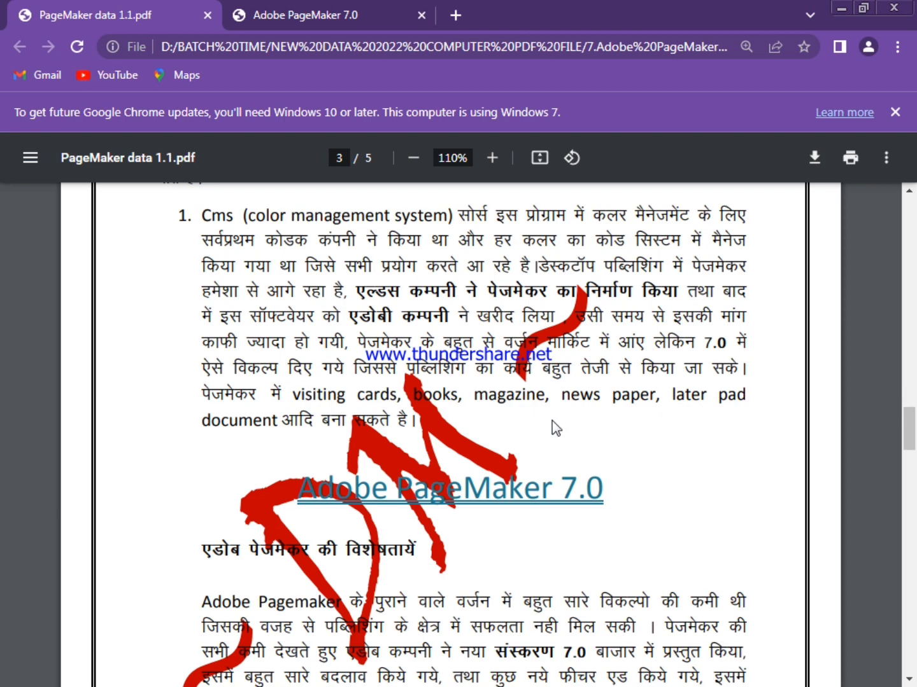
pyautogui.scroll(-3, 556, 428)
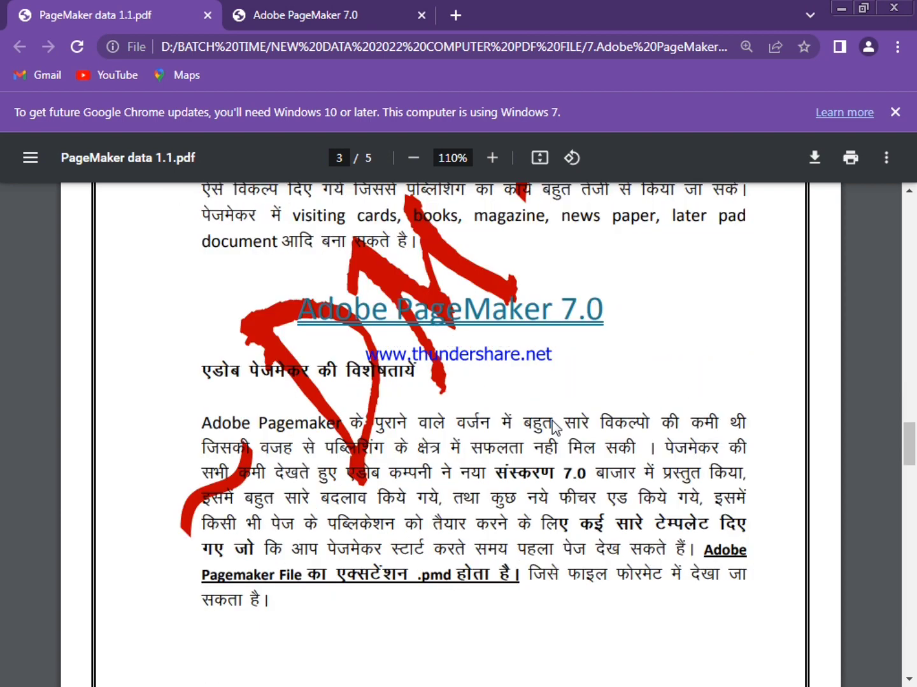
pyautogui.scroll(-3, 552, 428)
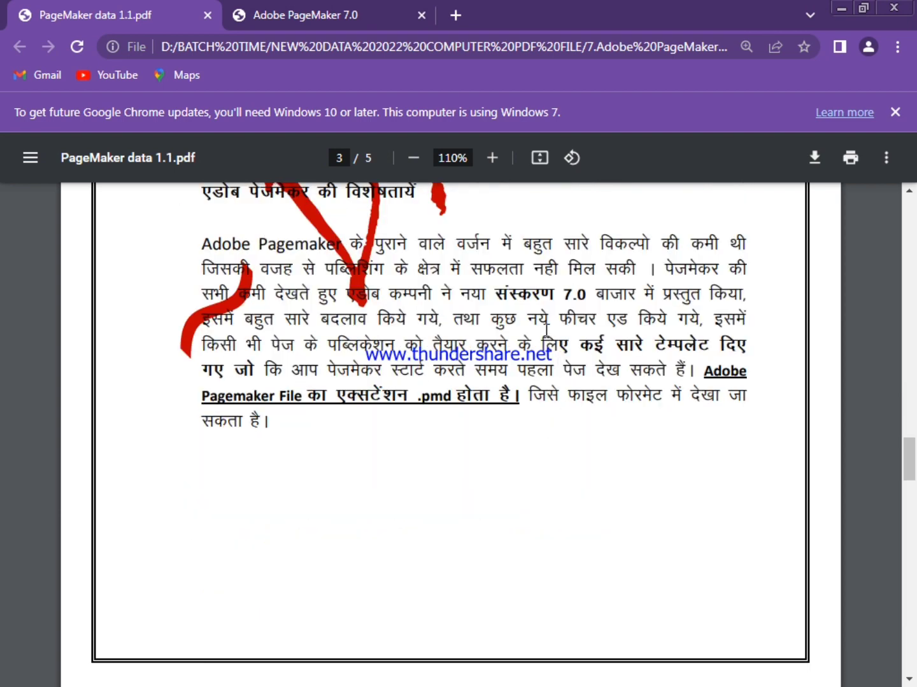